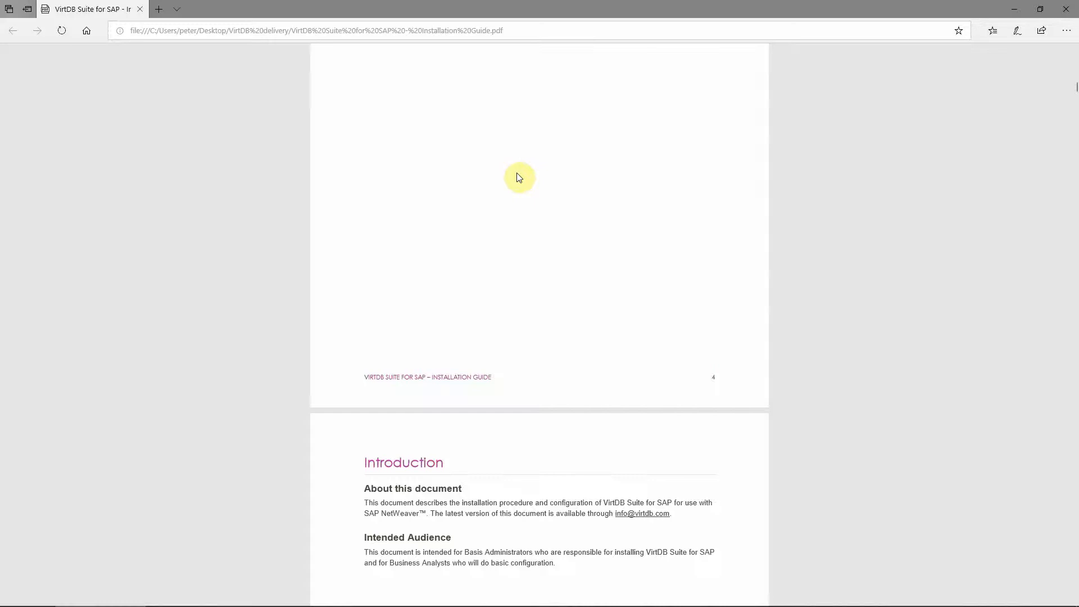
Read the installation guide's introduction, the SAP add-on prerequisites and the installation steps for transaction SAINT.
scroll(519, 178, "down", 6)
scroll(519, 177, "up", 1)
scroll(519, 178, "down", 1)
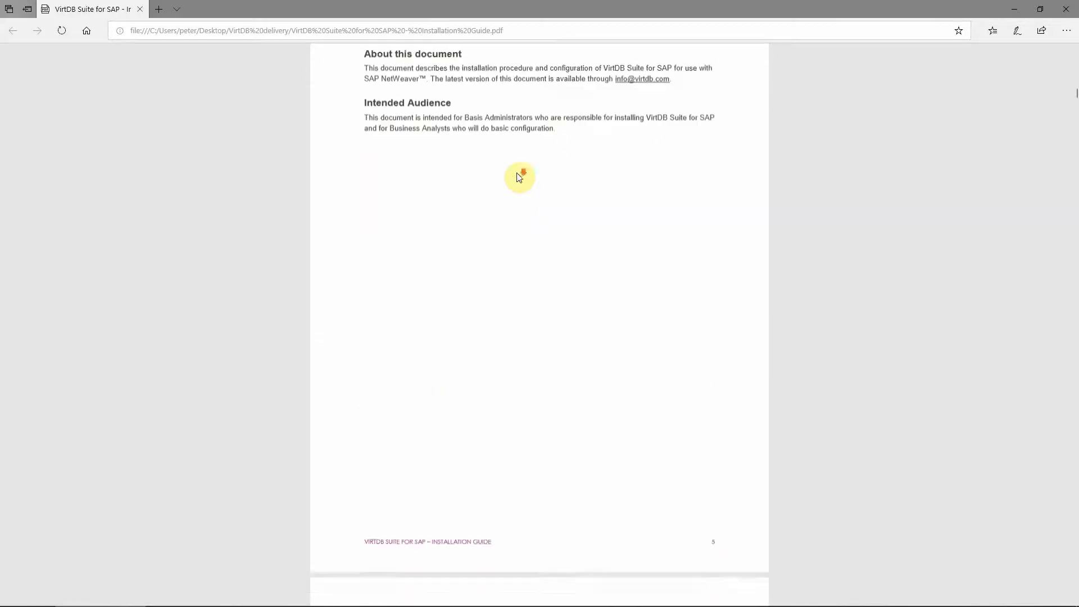
scroll(519, 178, "down", 8)
scroll(518, 176, "down", 10)
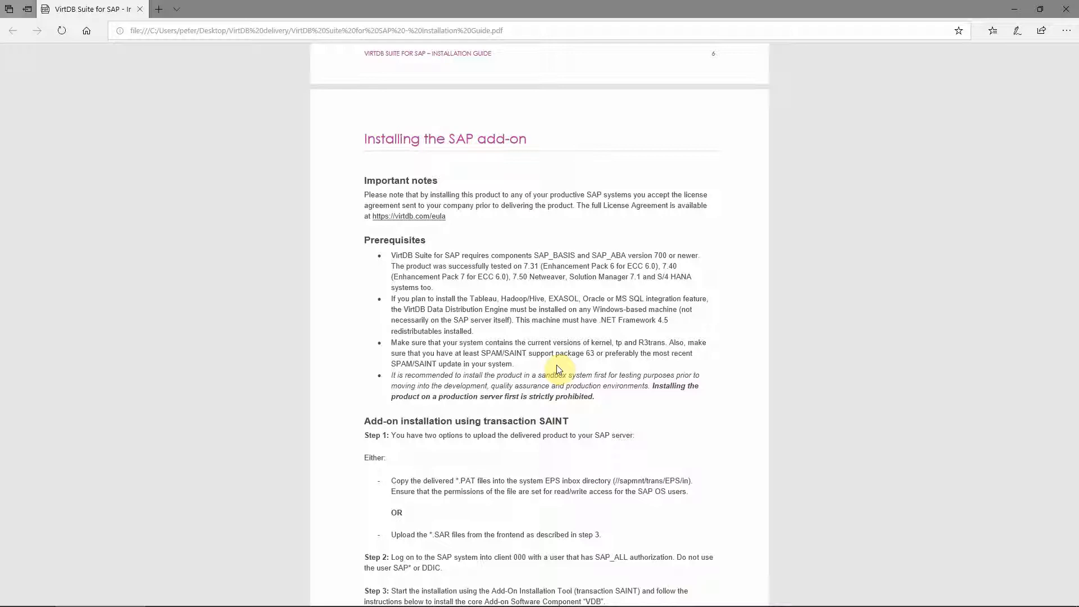
scroll(558, 368, "down", 3)
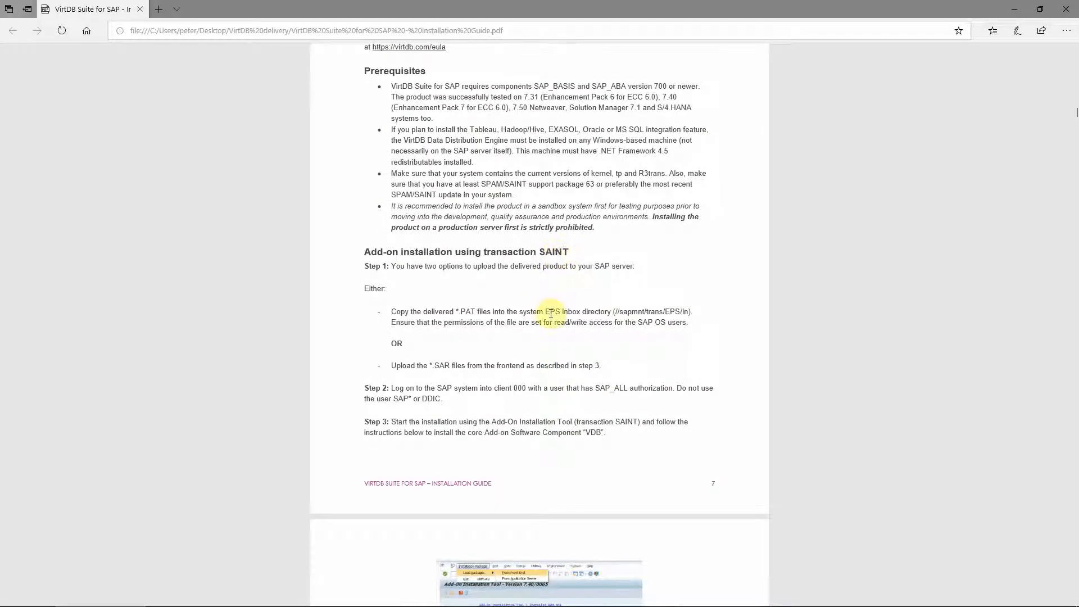
Switch to the SAP system and start transaction SAINT to open the Add-On Installation Tool.
key("alt+Tab")
type("sal")
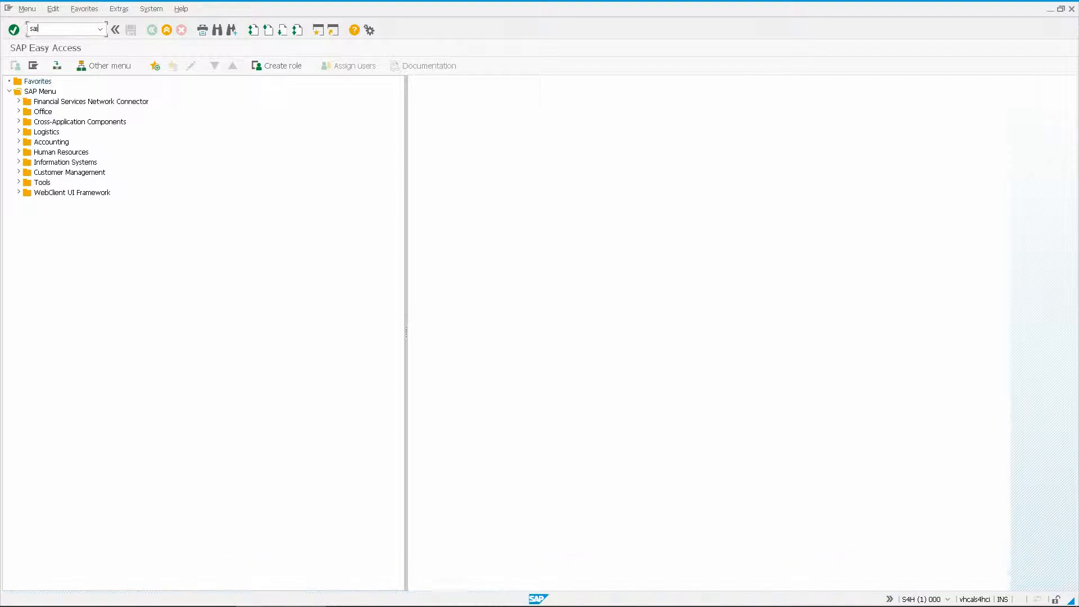
key("Return")
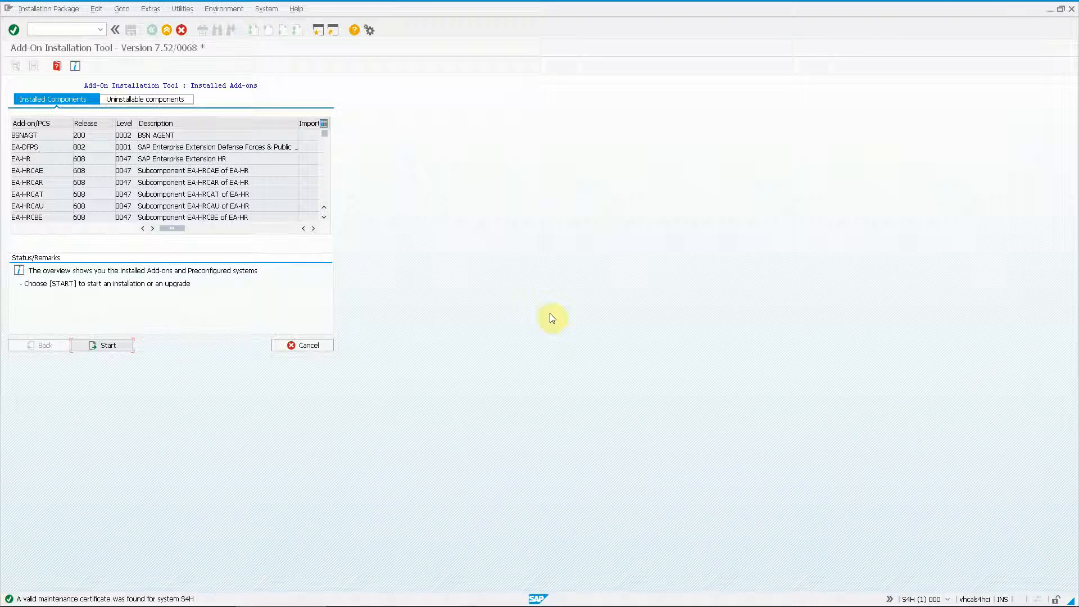
Load the SAR archive virtdb_suite_for_sap_103_700.sar from the front end, using the Desktop's VirtDB delivery folder, and decompress it.
left_click(54, 10)
mouse_move(57, 22)
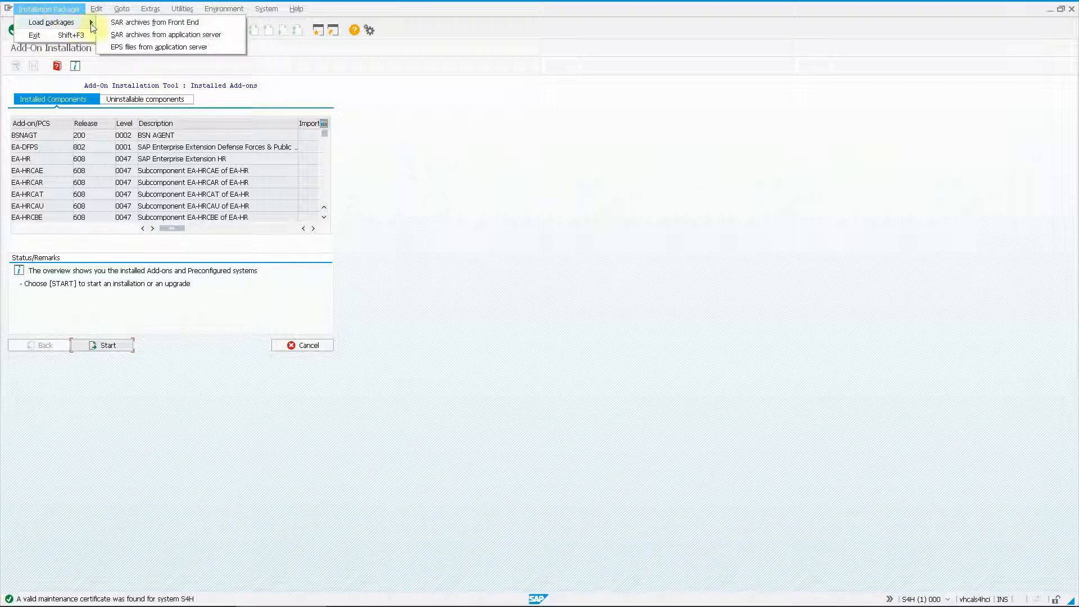
left_click(170, 23)
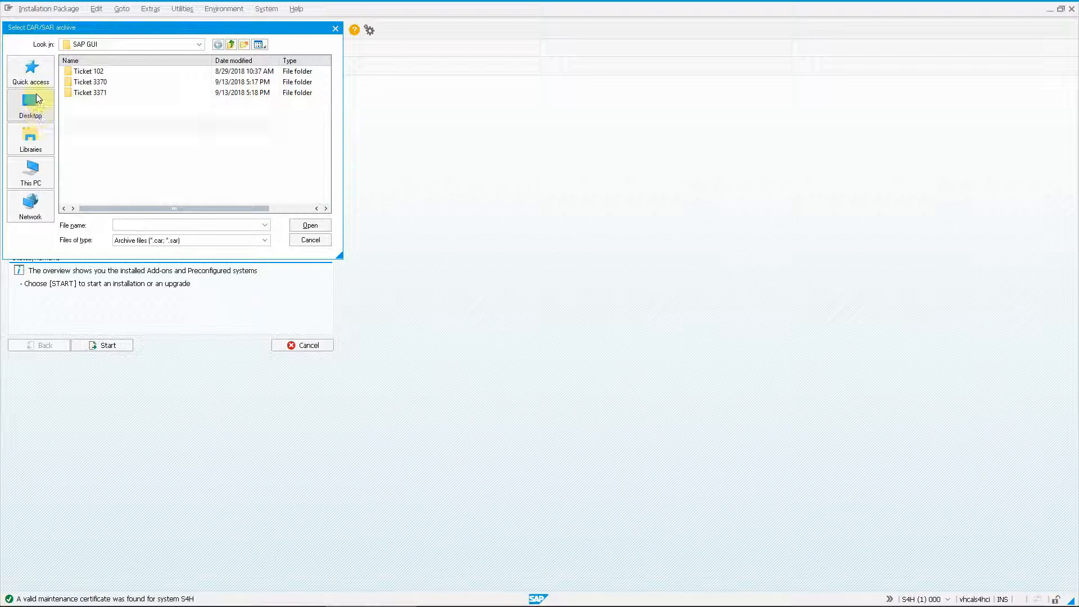
left_click(31, 108)
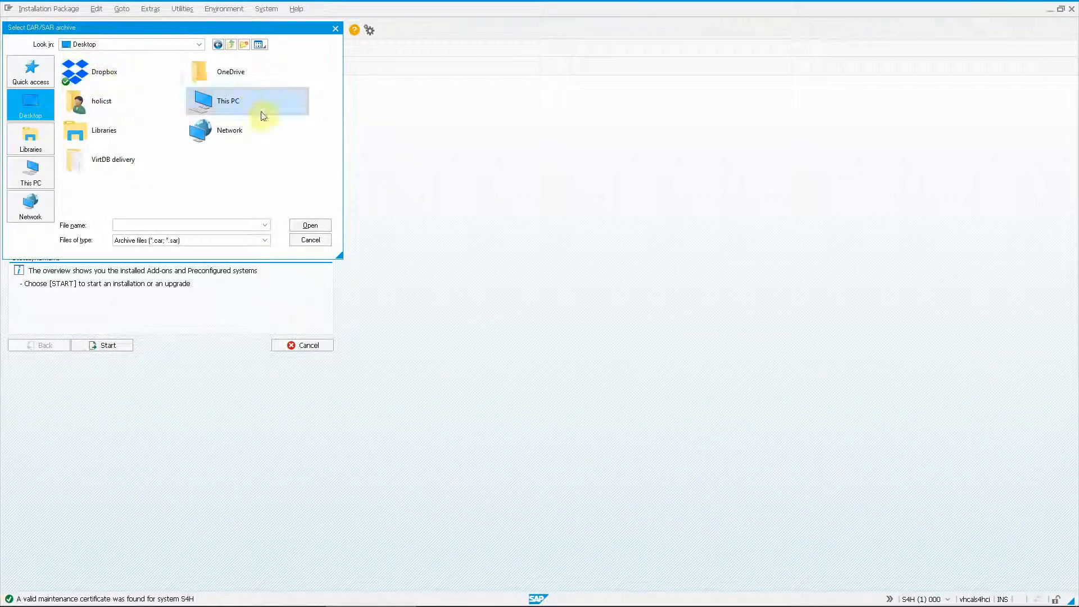
double_click(118, 170)
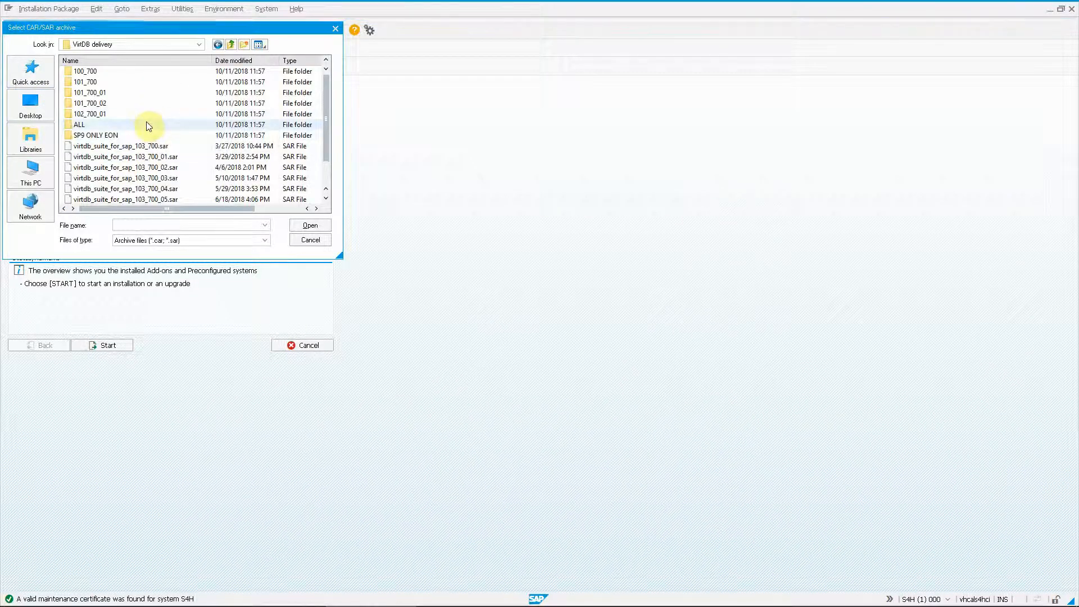
double_click(177, 147)
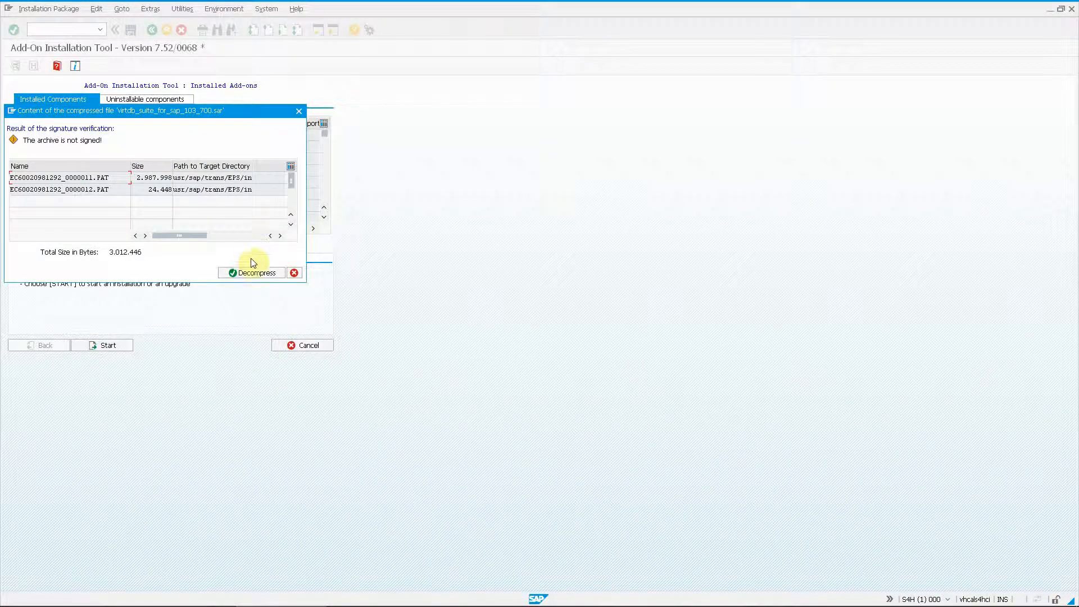
left_click(253, 272)
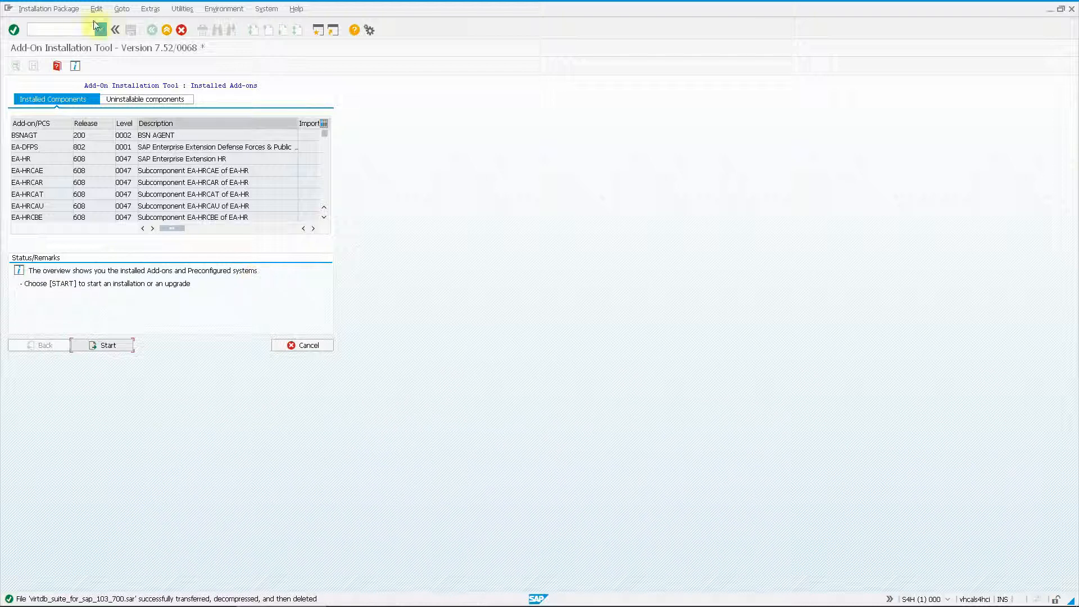
Load the archive virtdb_suite_for_sap_103_700_01.sar from the front end and decompress it.
left_click(49, 9)
mouse_move(59, 23)
left_click(129, 21)
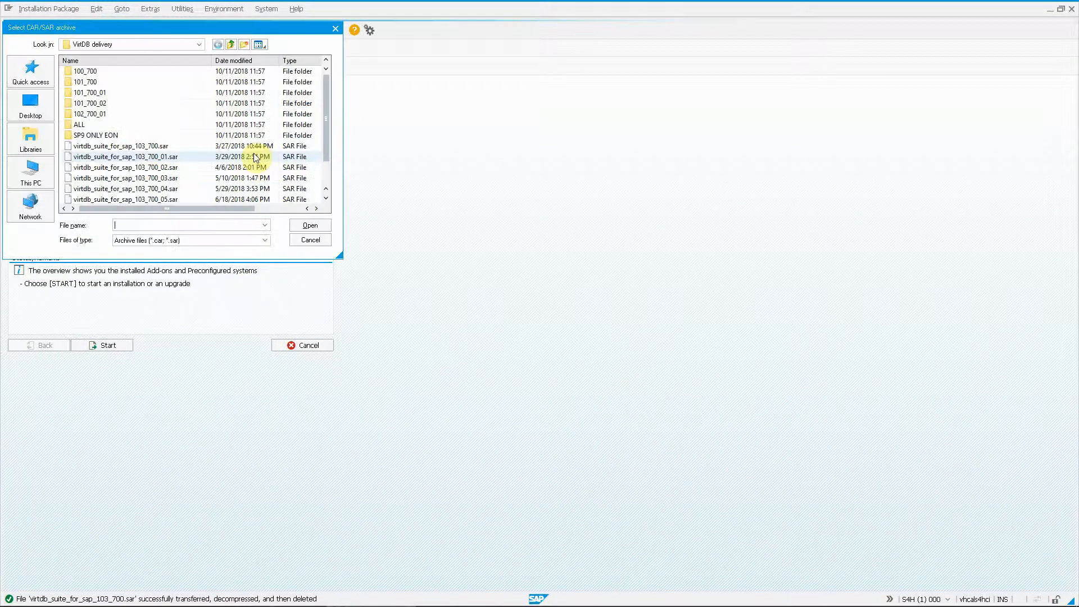
double_click(180, 159)
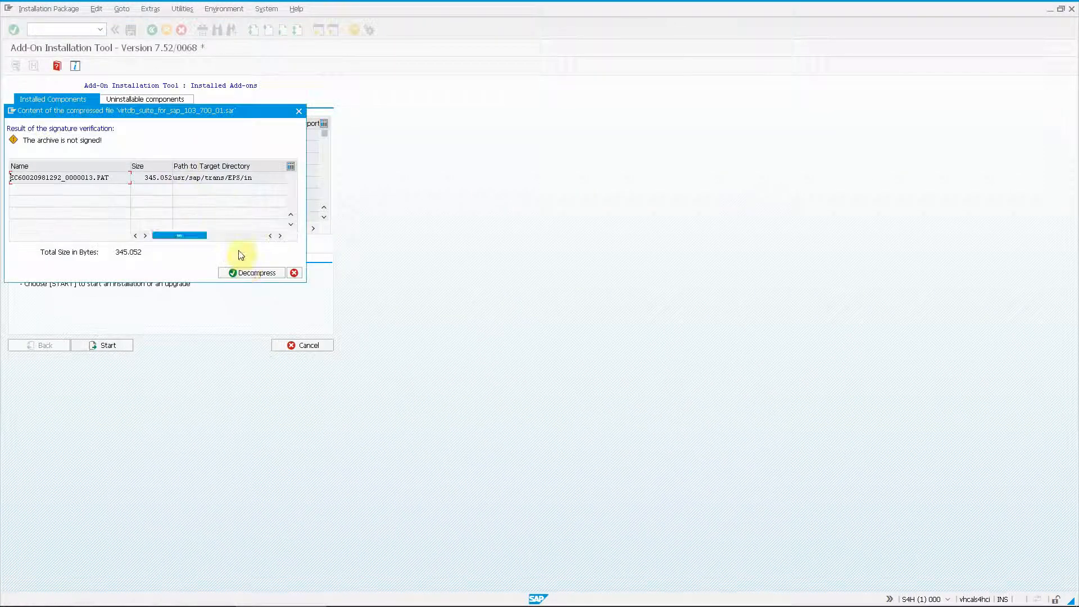
left_click(251, 273)
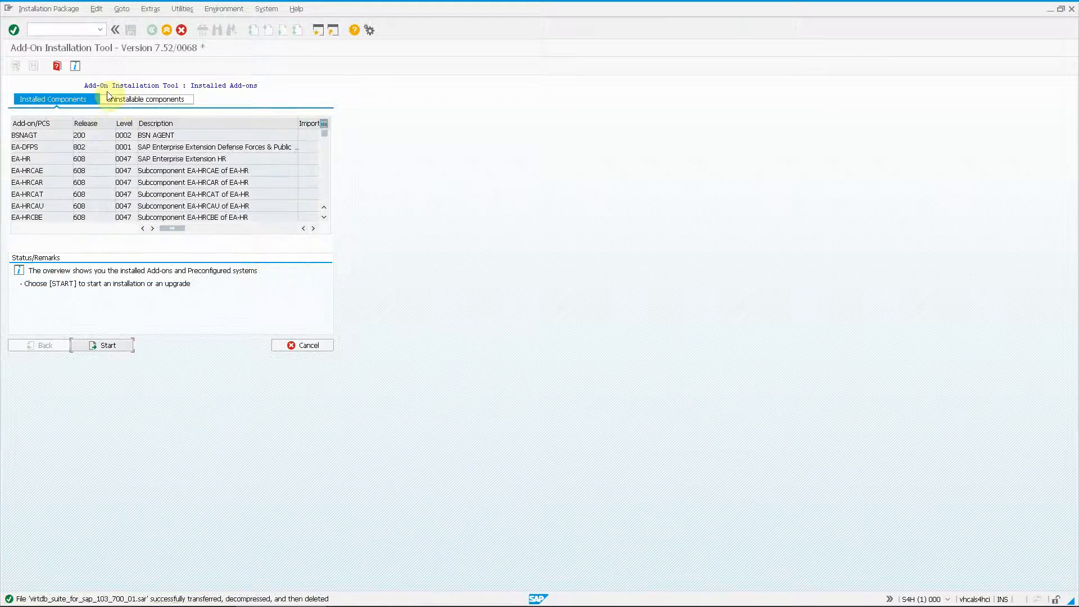
Load the archive virtdb_suite_for_sap_103_700_02.sar from the front end and decompress it.
left_click(49, 8)
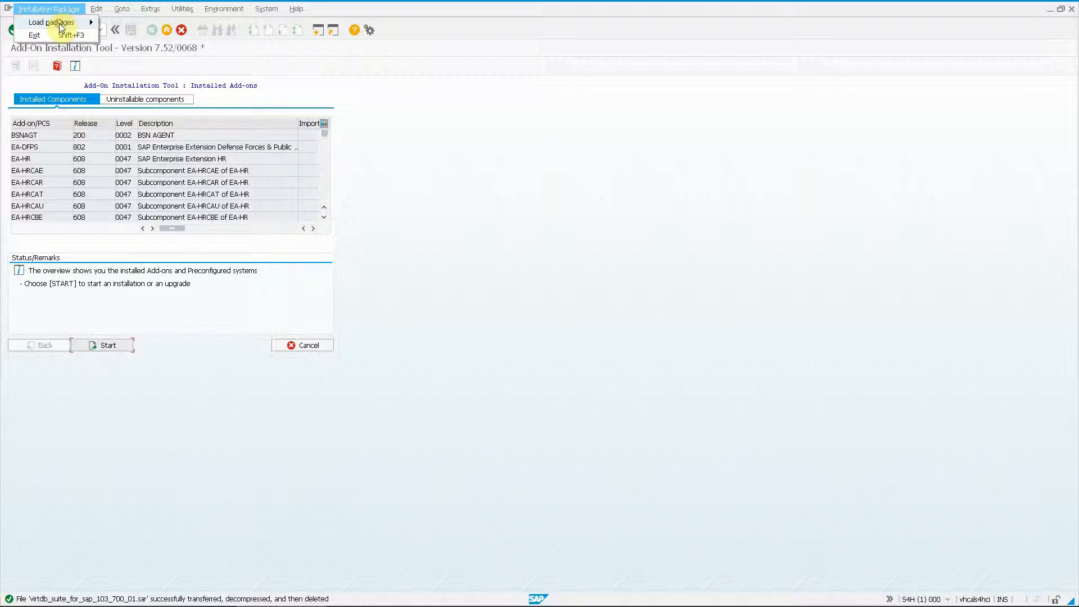
mouse_move(61, 27)
left_click(154, 36)
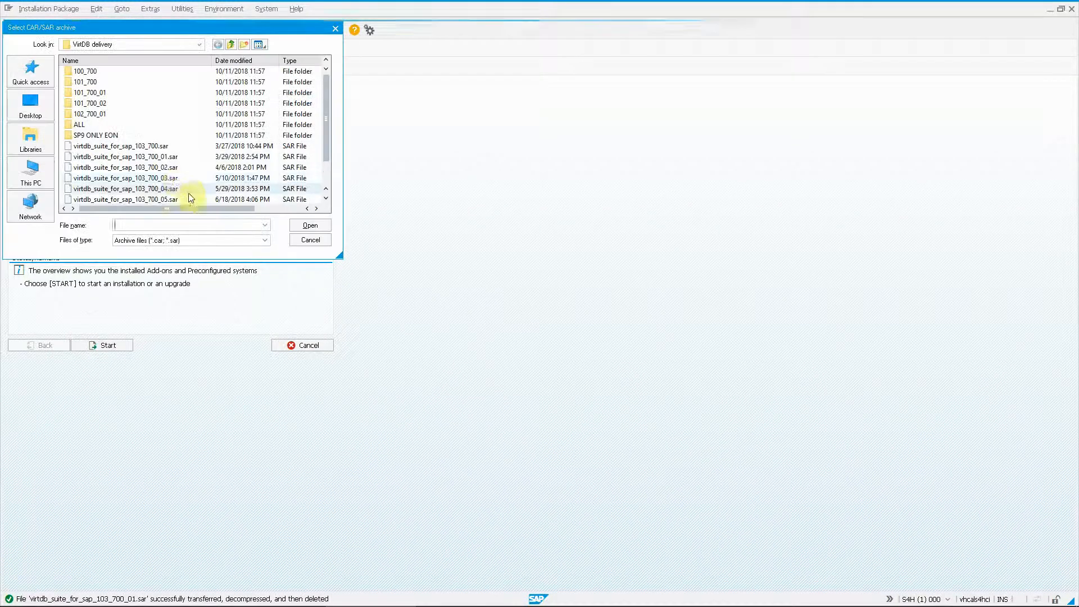
double_click(180, 165)
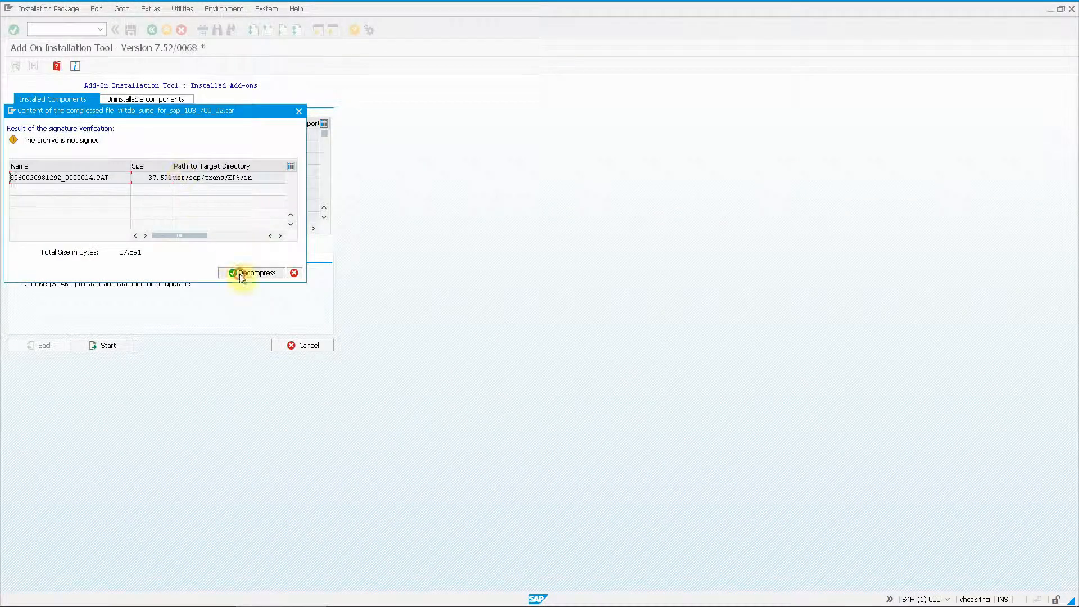
left_click(241, 274)
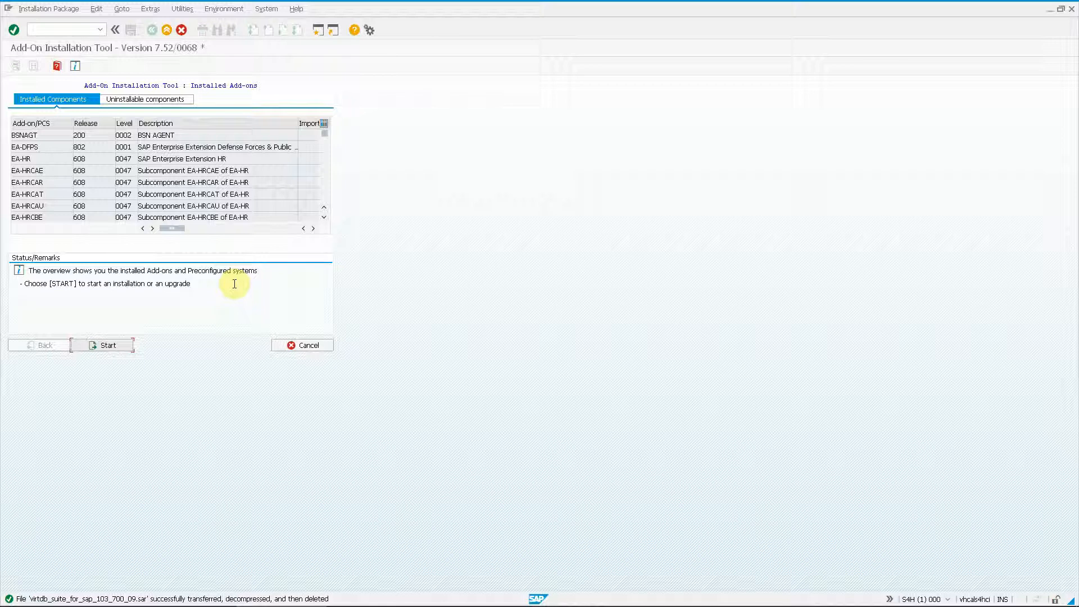
Queue add-on VDB for installation with target support package SAPK-10309INVDB and without Modification Adjustment Transports.
left_click(109, 346)
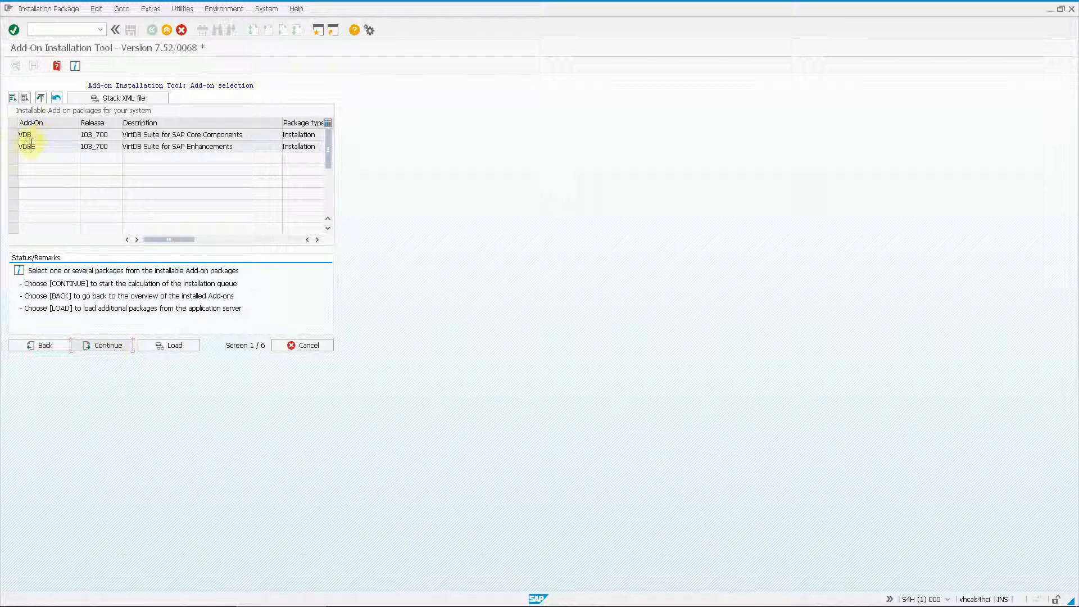
left_click(12, 136)
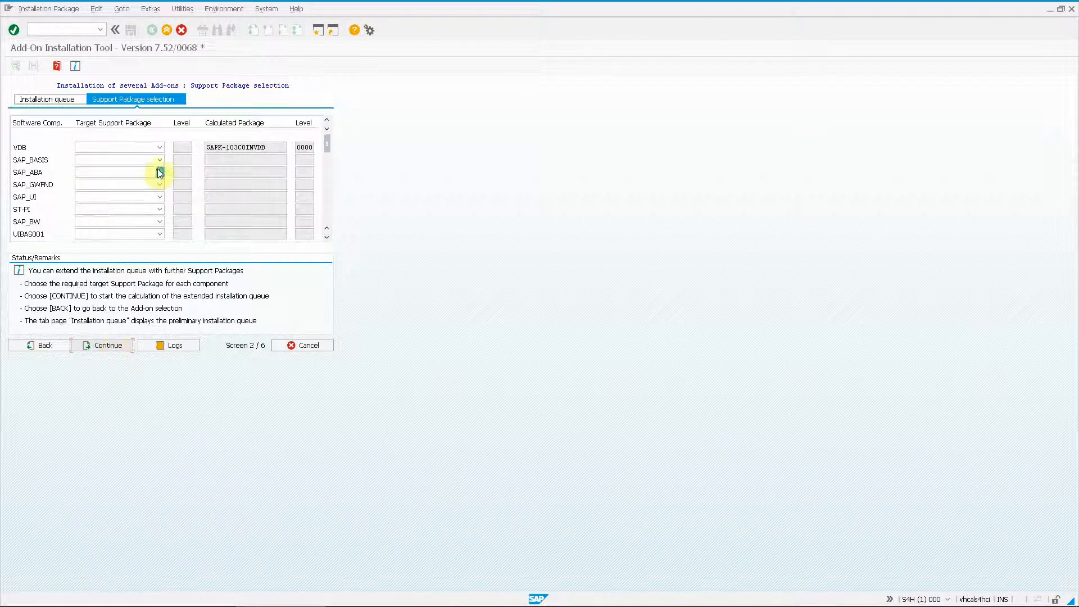
left_click(159, 147)
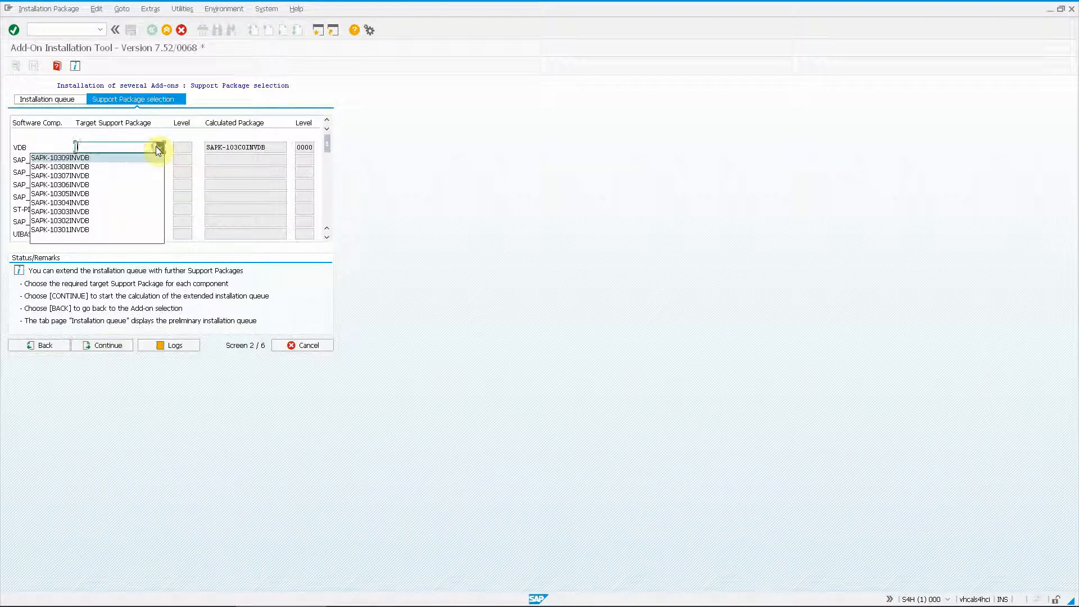
left_click(85, 159)
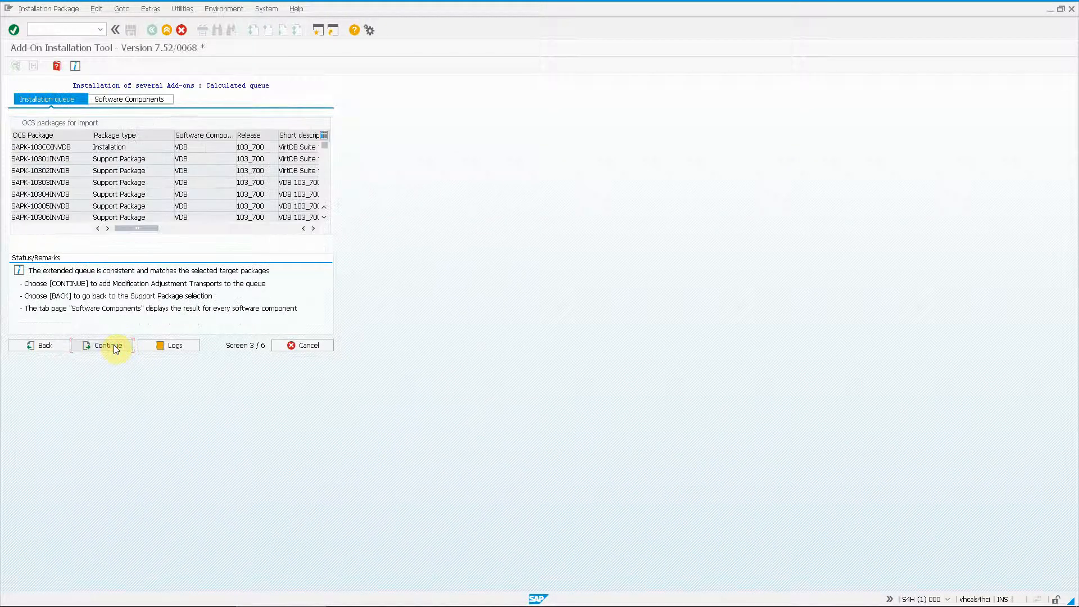
left_click(113, 345)
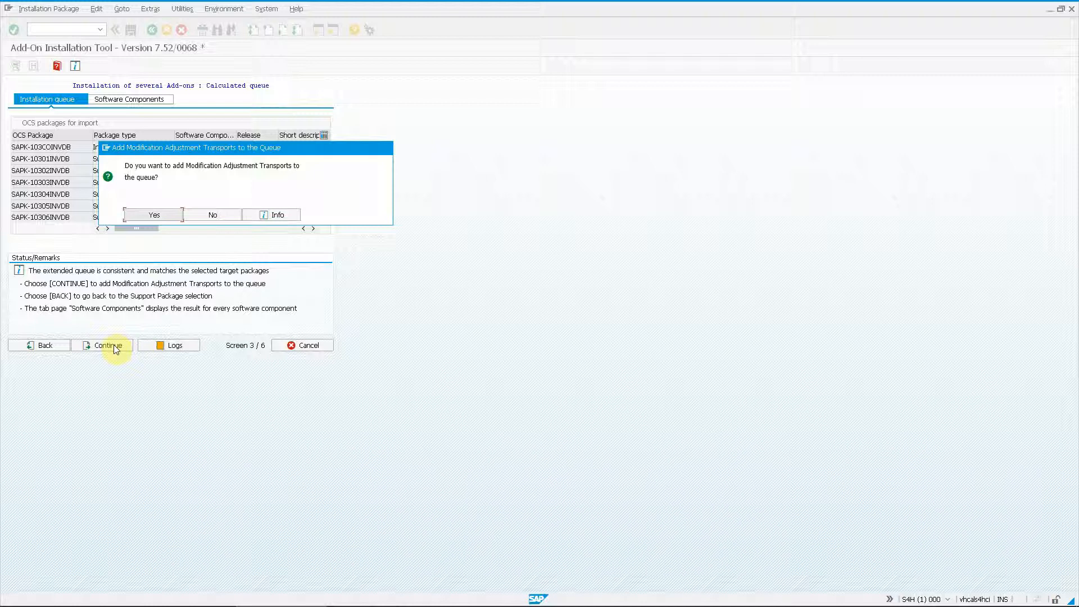
left_click(212, 216)
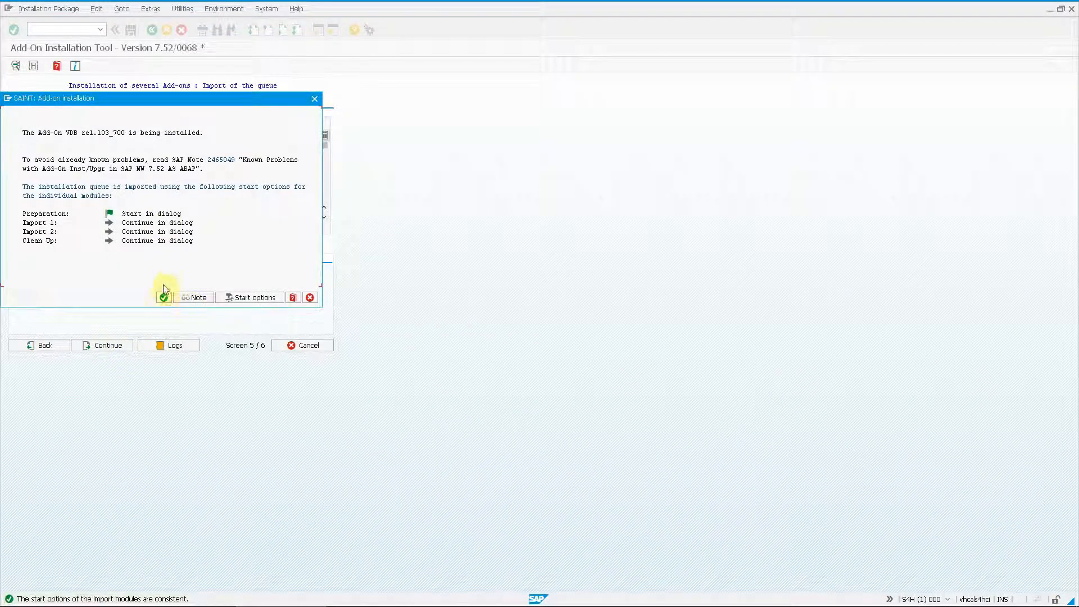
Import the VDB queue, ignoring the package disassembly warnings, and finish the installation without sending the runtime analysis data.
left_click(164, 298)
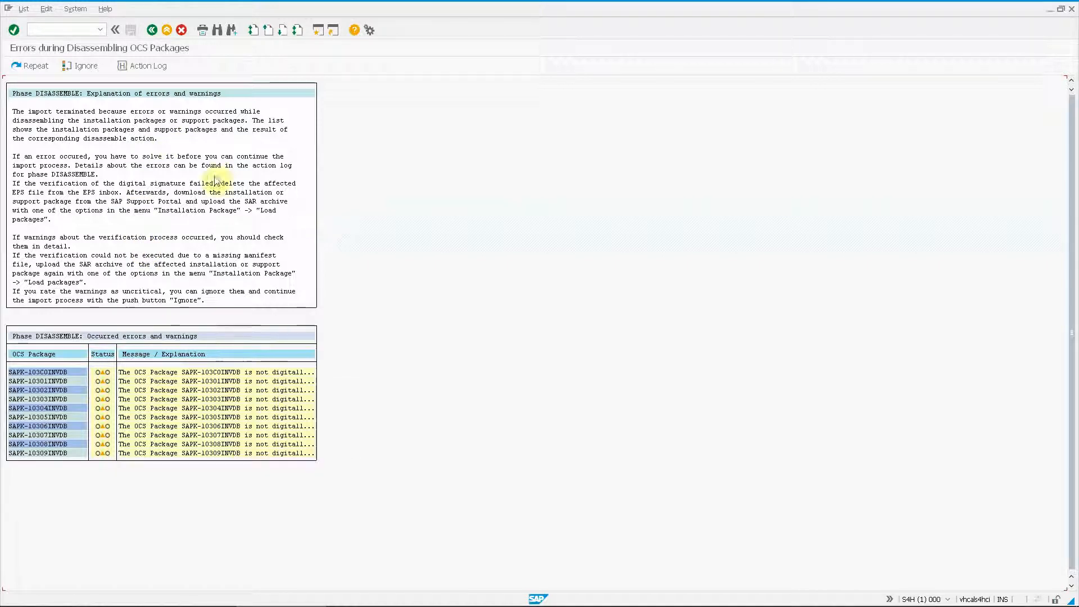
left_click(84, 67)
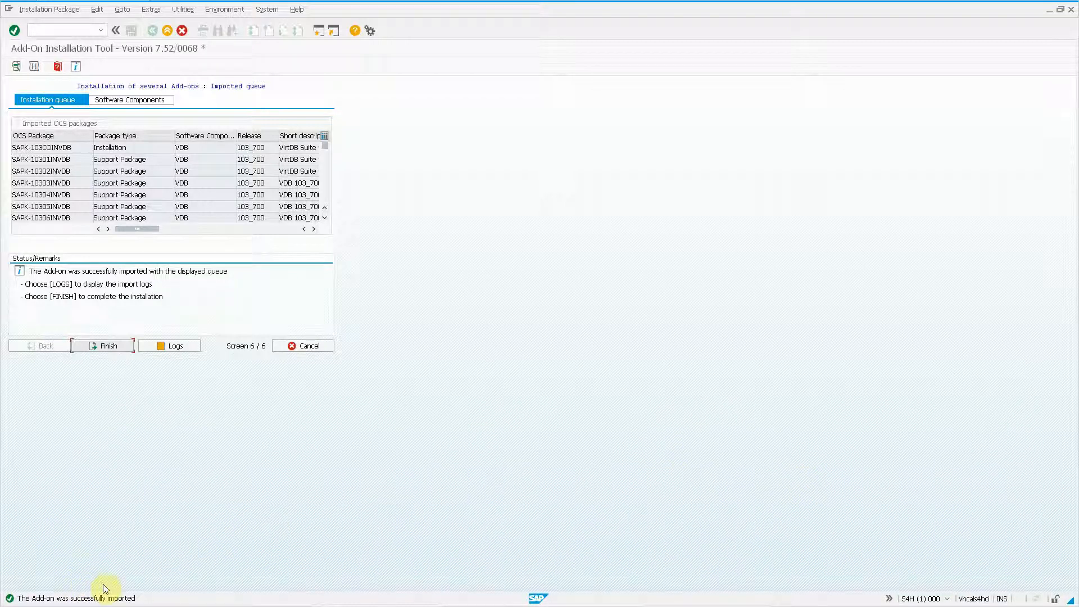
left_click(110, 347)
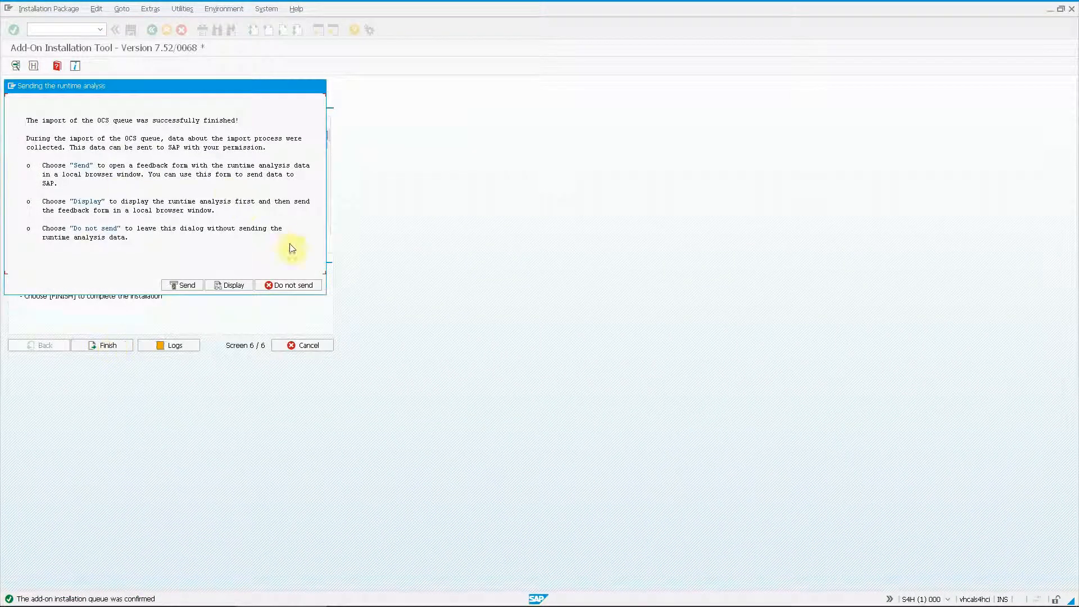
left_click(290, 287)
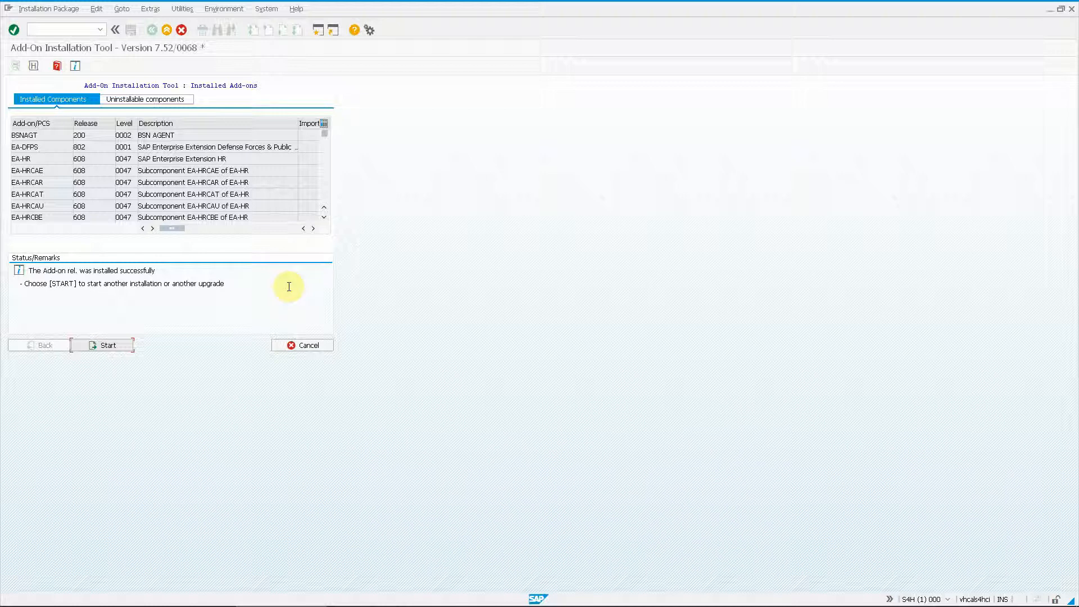
Queue add-on VDBE for installation with no target support package and without Modification Adjustment Transports.
left_click(112, 347)
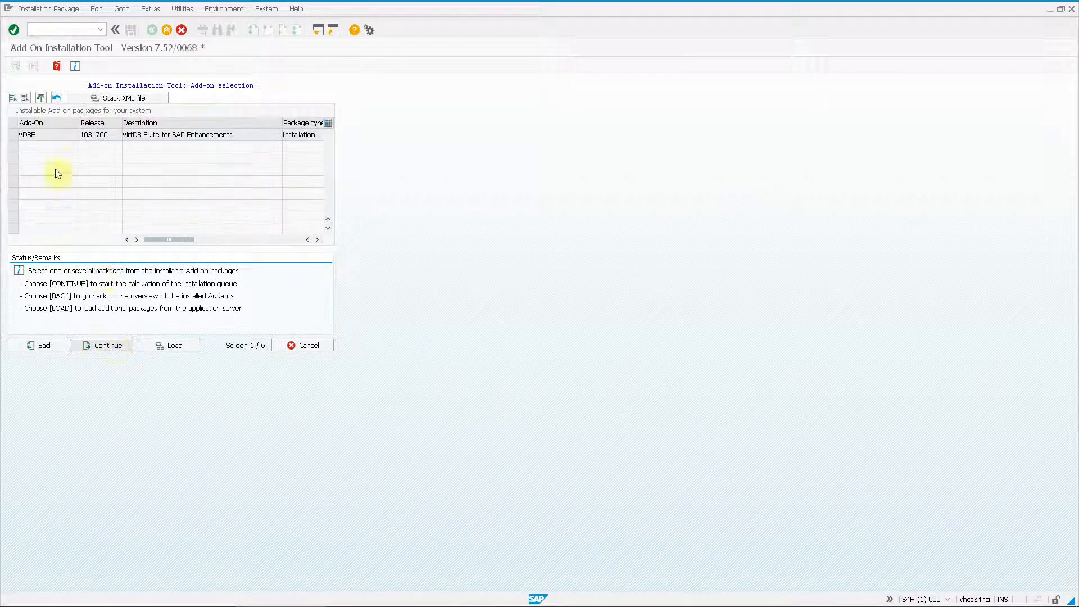
left_click(12, 136)
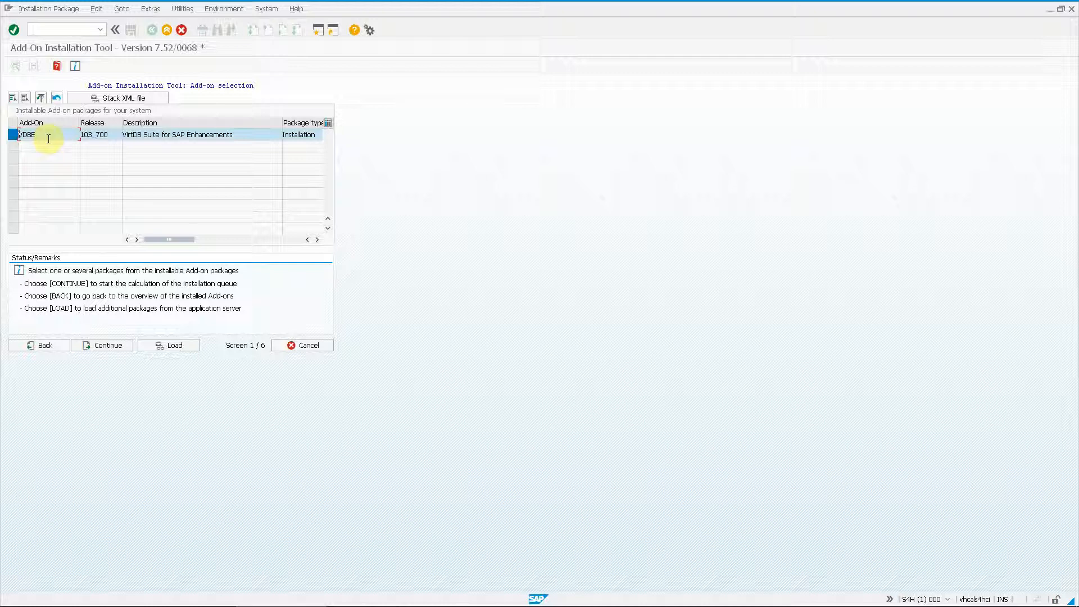
left_click(102, 346)
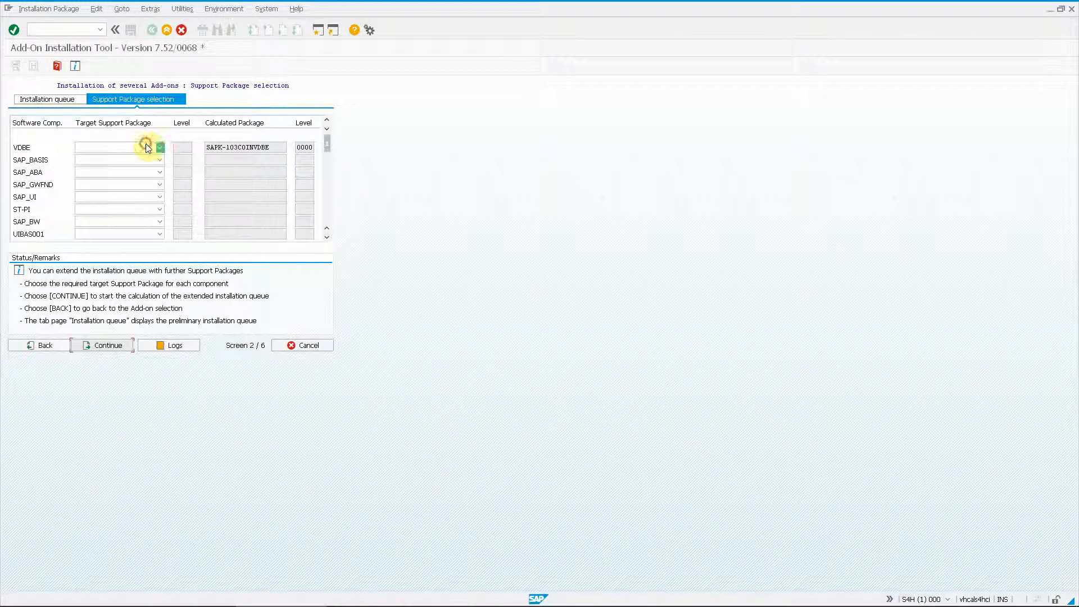
left_click(145, 144)
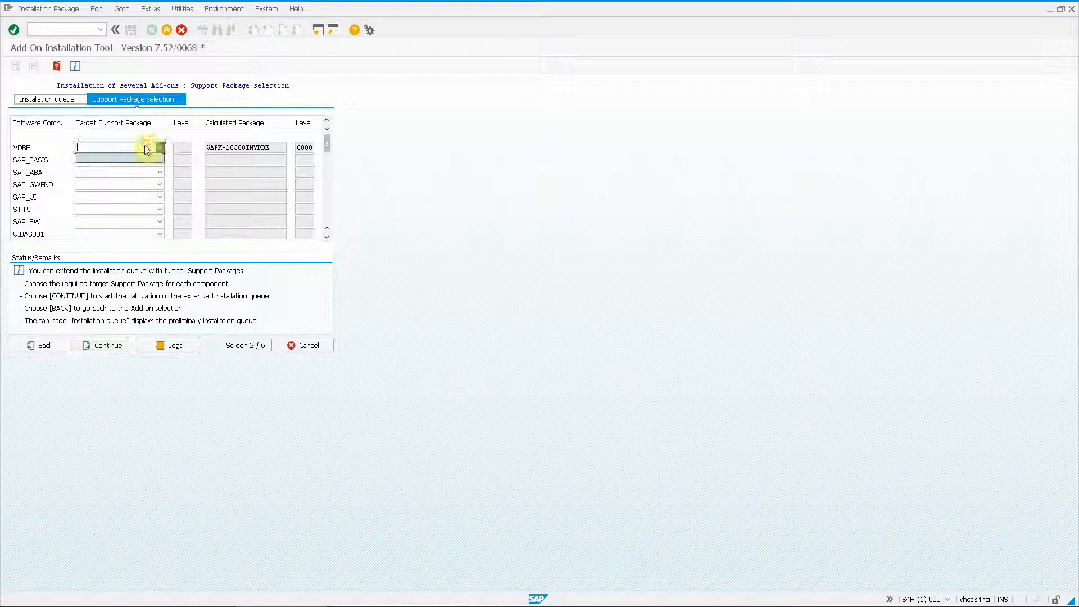
left_click(116, 149)
left_click(114, 347)
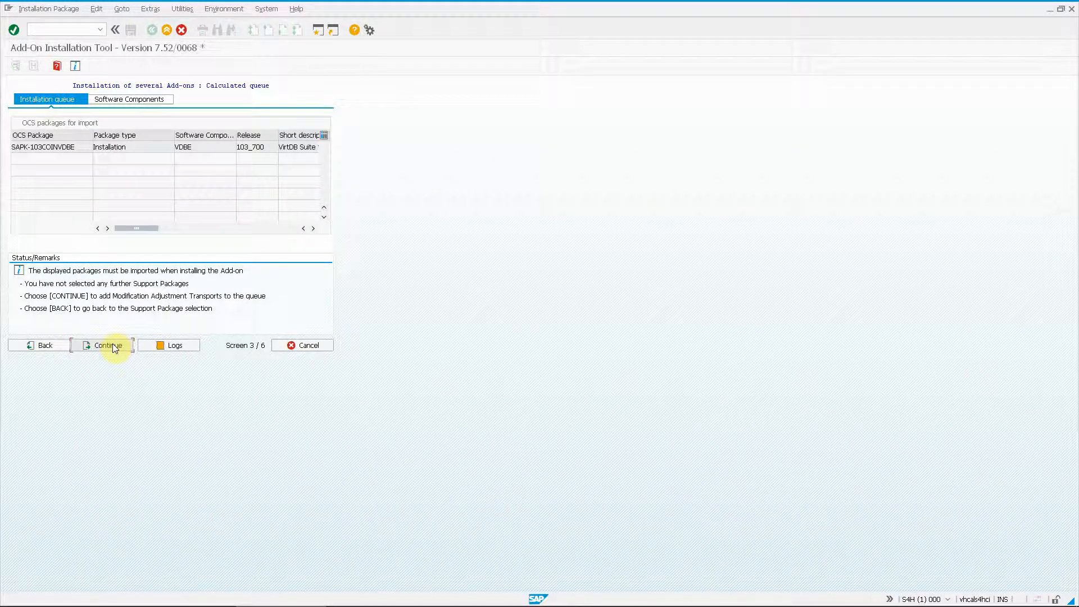
left_click(114, 347)
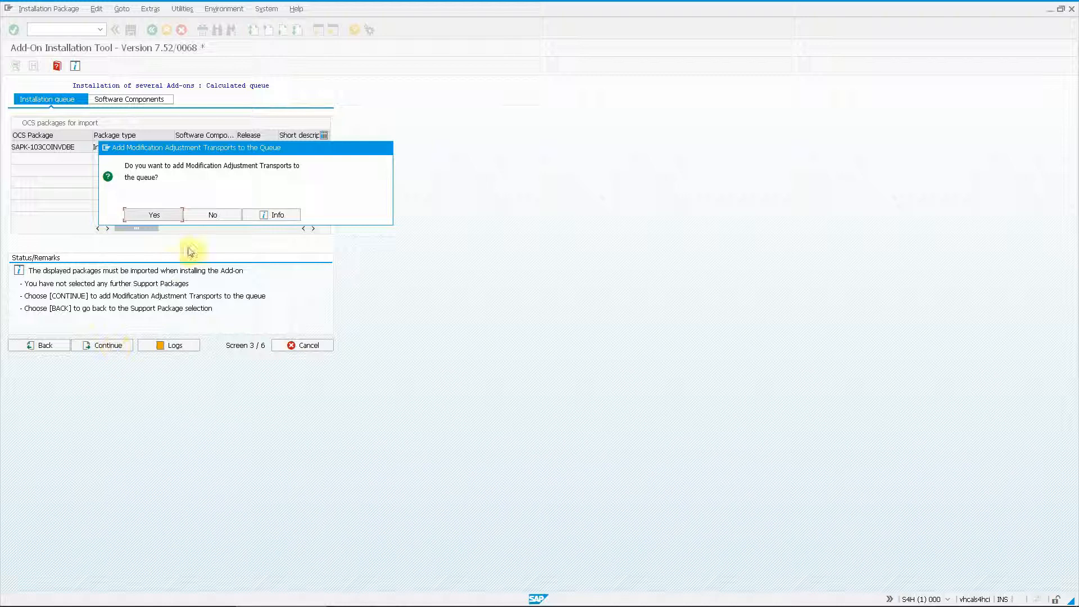
left_click(214, 214)
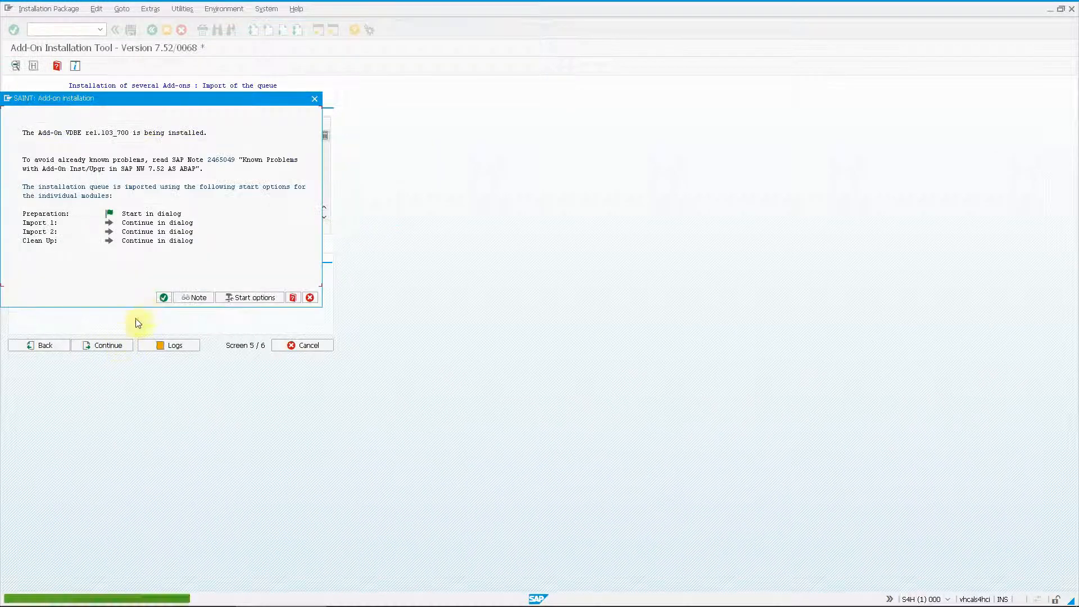
Import the VDBE queue with the given start options, ignoring the package disassembly warnings, and finish the installation.
left_click(164, 297)
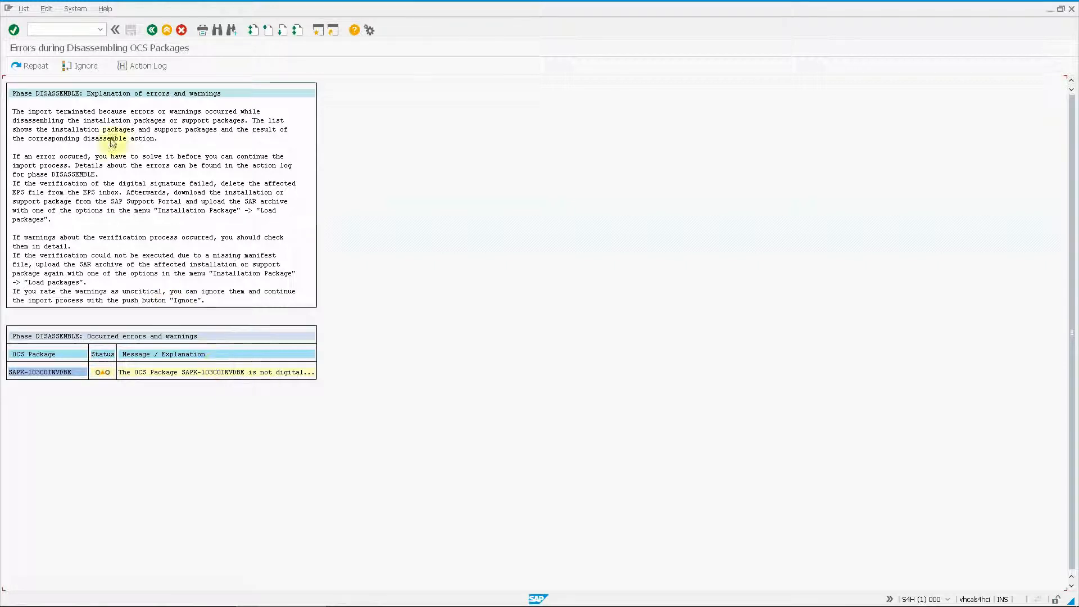
left_click(79, 65)
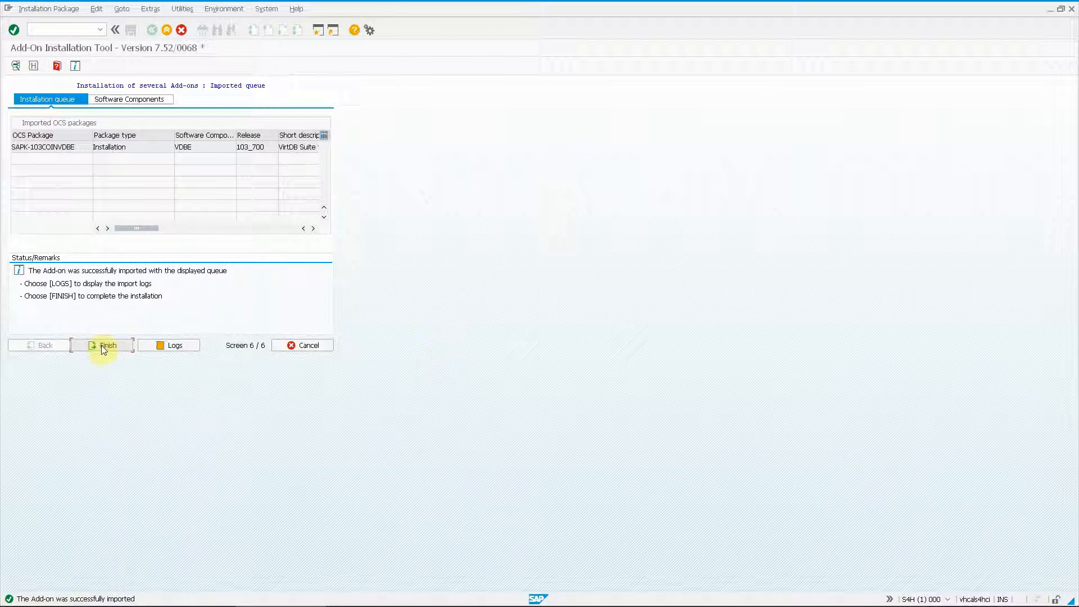
left_click(115, 346)
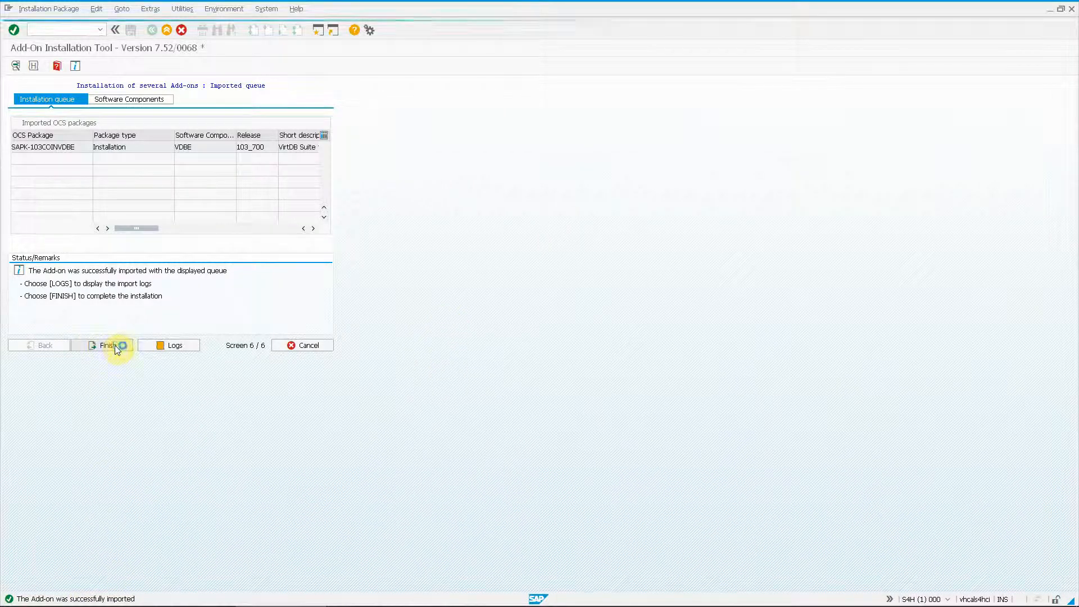
left_click(288, 284)
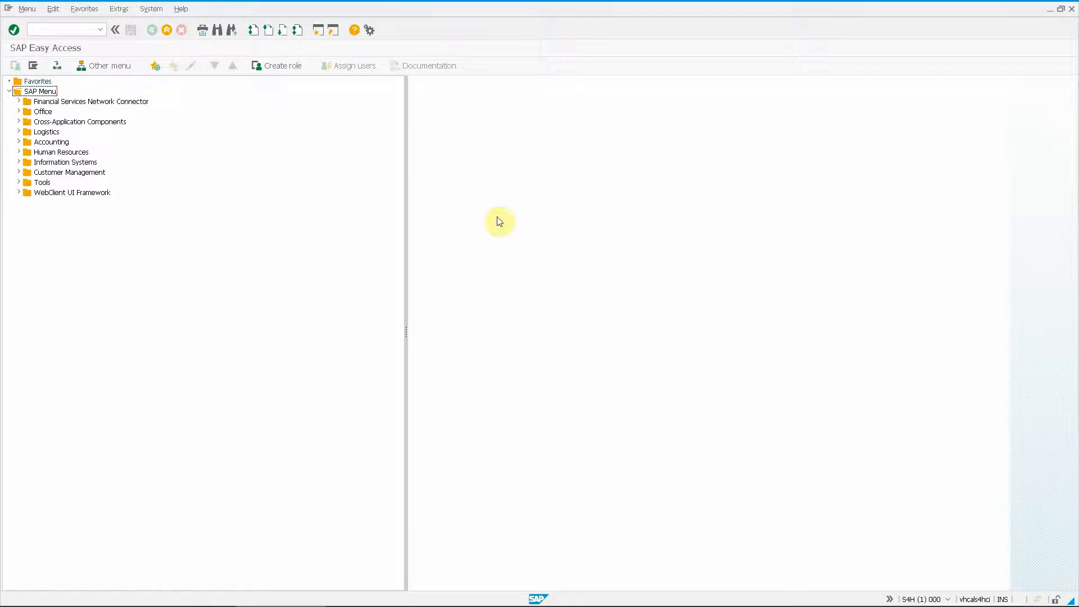
Switch to the VirtDB installation guide PDF and read the section on activation of BC sets.
key("alt+Tab")
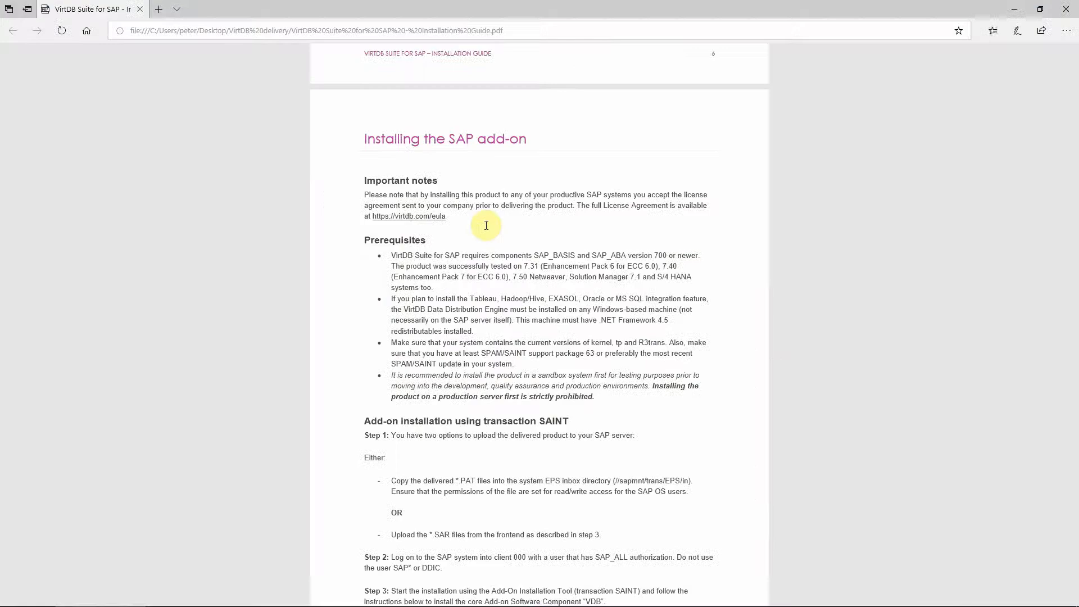
scroll(527, 439, "down", 3)
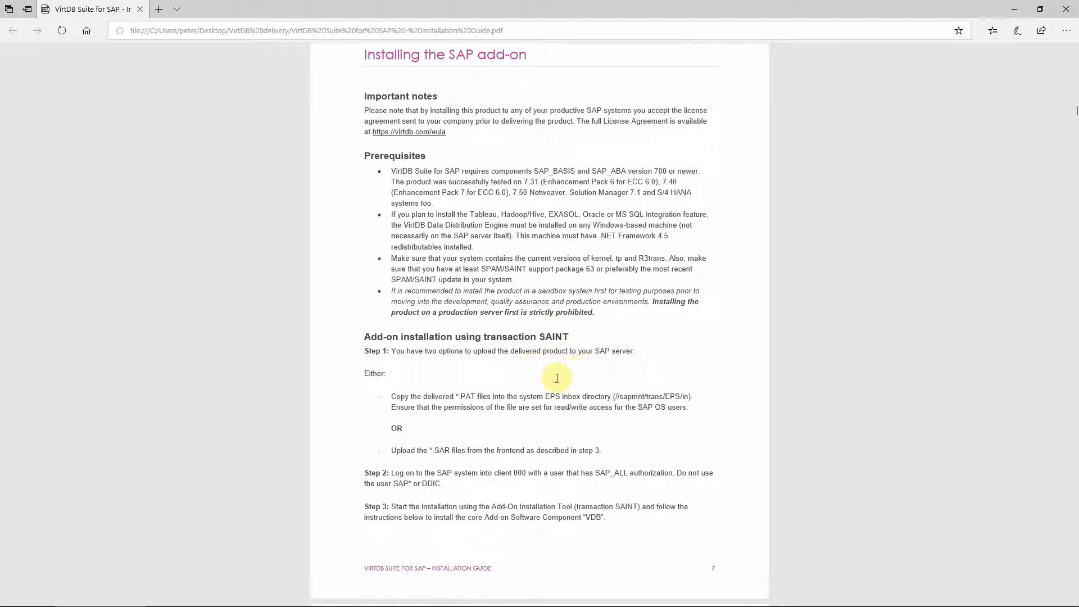
scroll(554, 378, "down", 20)
scroll(558, 382, "down", 20)
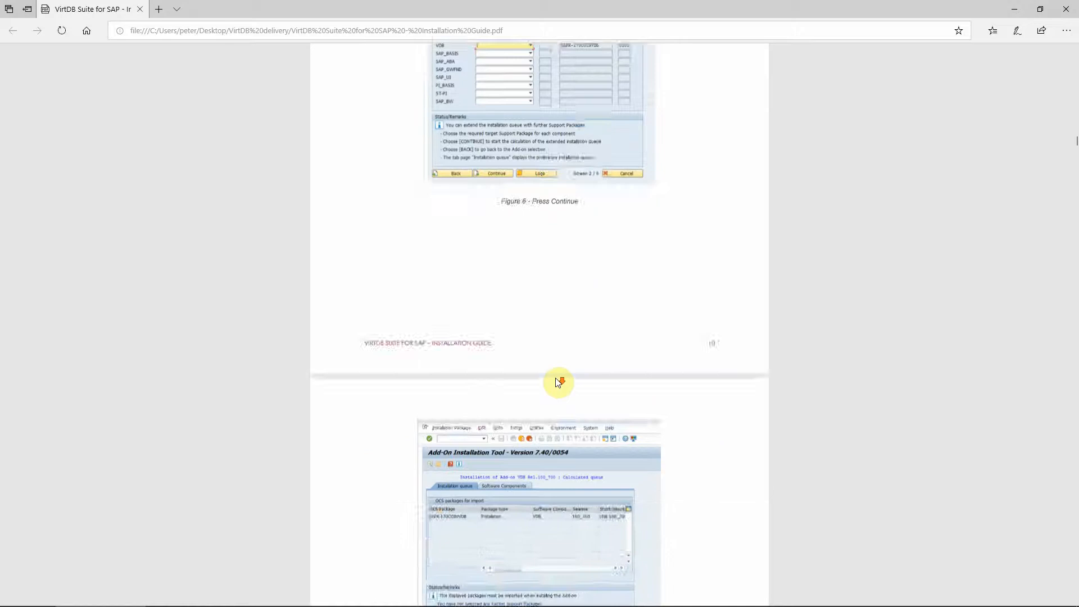
scroll(557, 381, "down", 20)
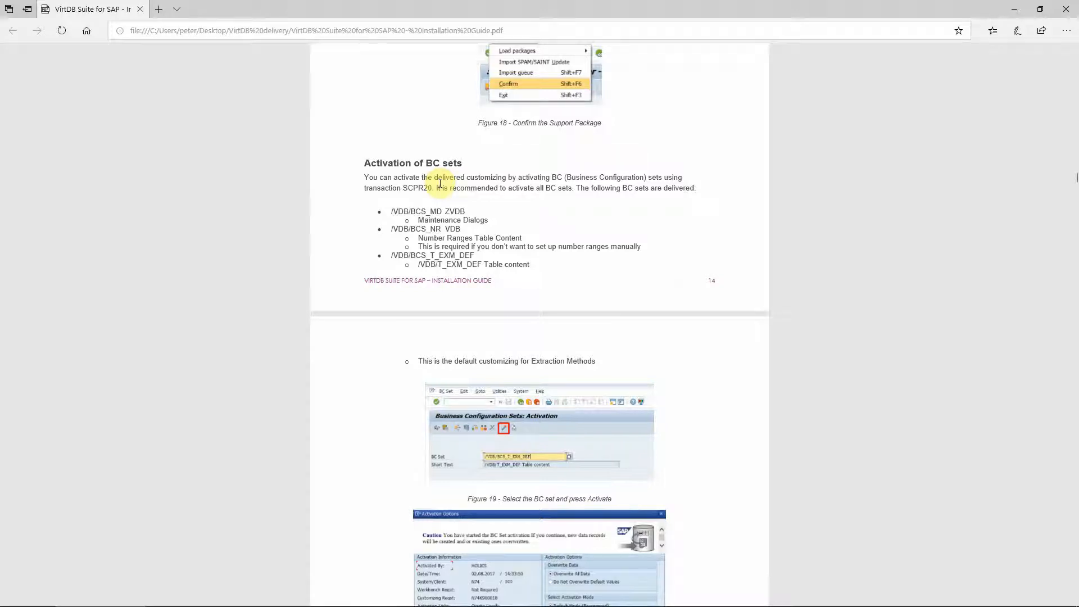
Switch back to SAP and log off from client 000.
key("alt+Tab")
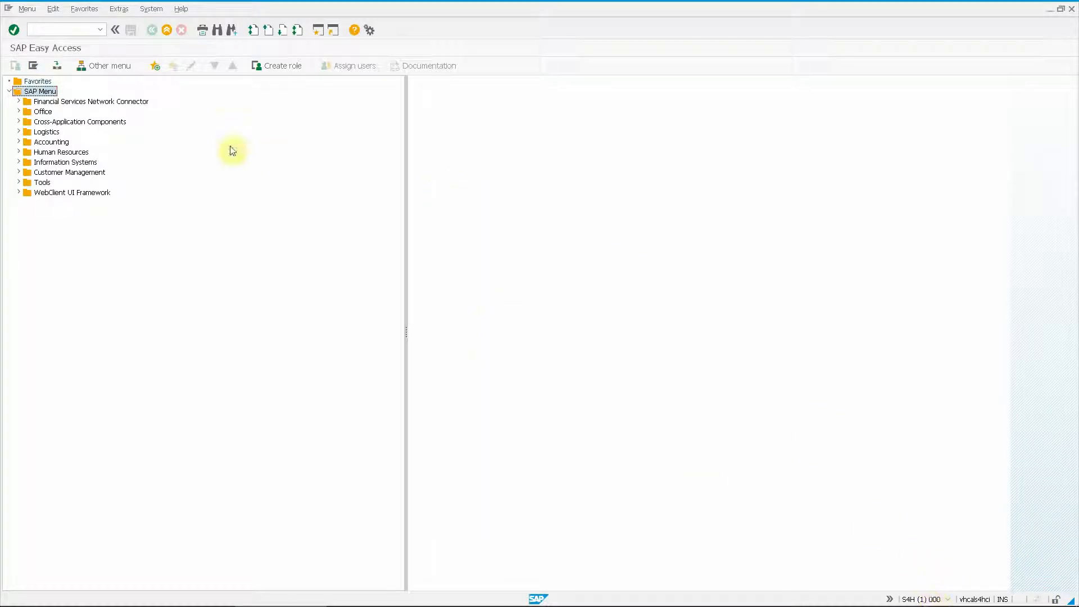
left_click(167, 30)
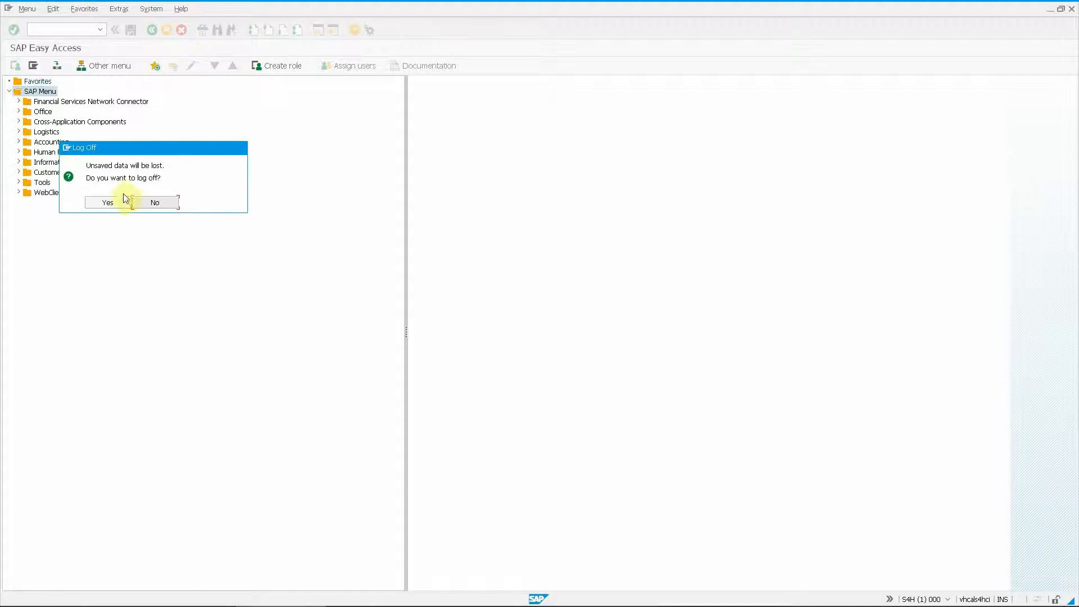
left_click(107, 202)
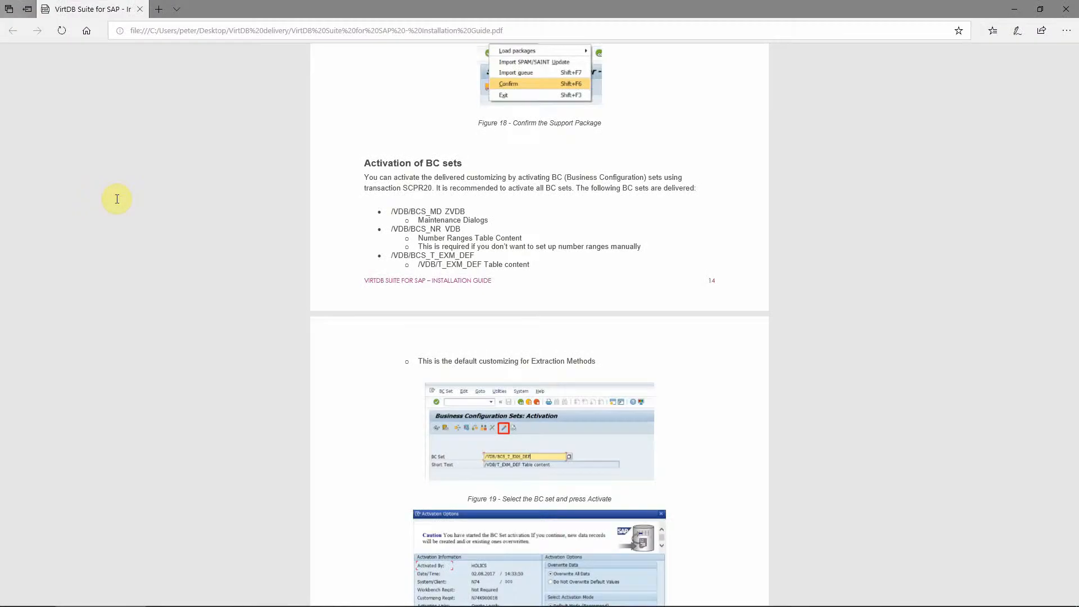
Open a new SAP logon session and log on to client 100 as user BPINST with the account password.
key("alt+Tab")
double_click(654, 393)
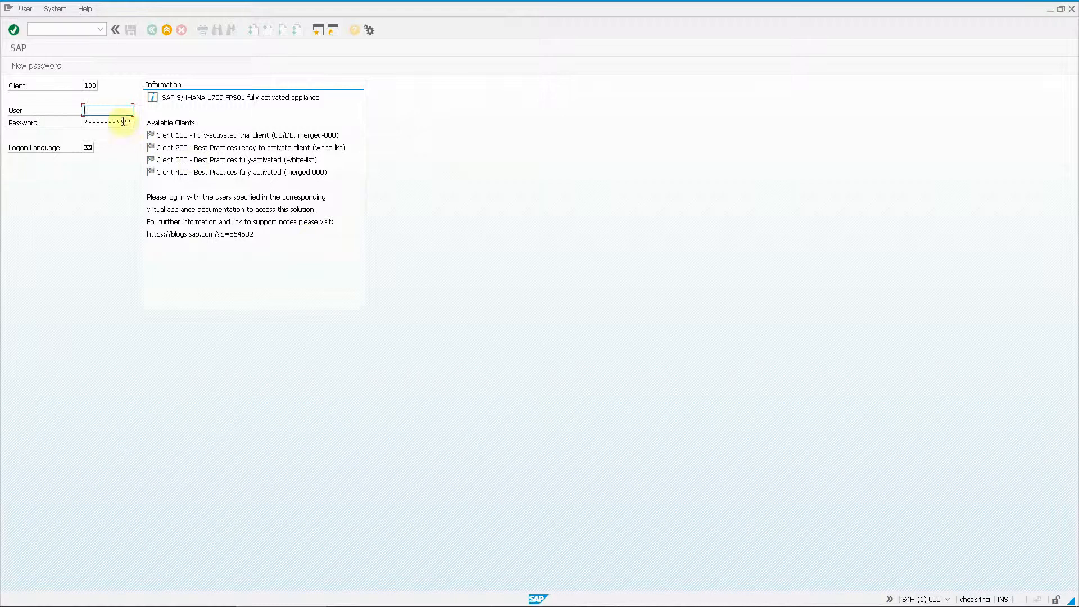
type("BPINST")
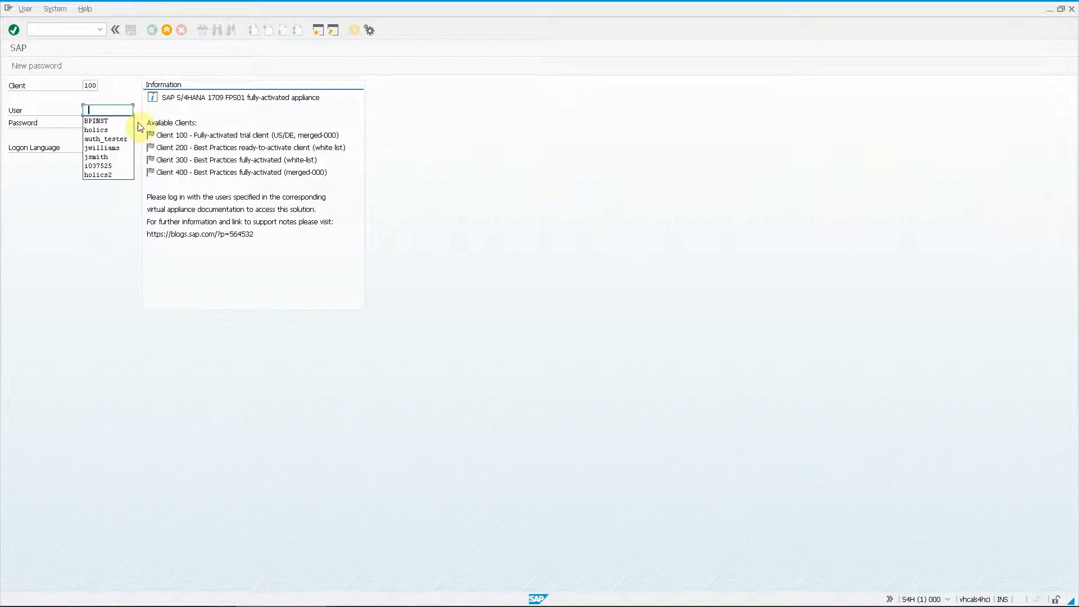
key("Tab")
type("*****")
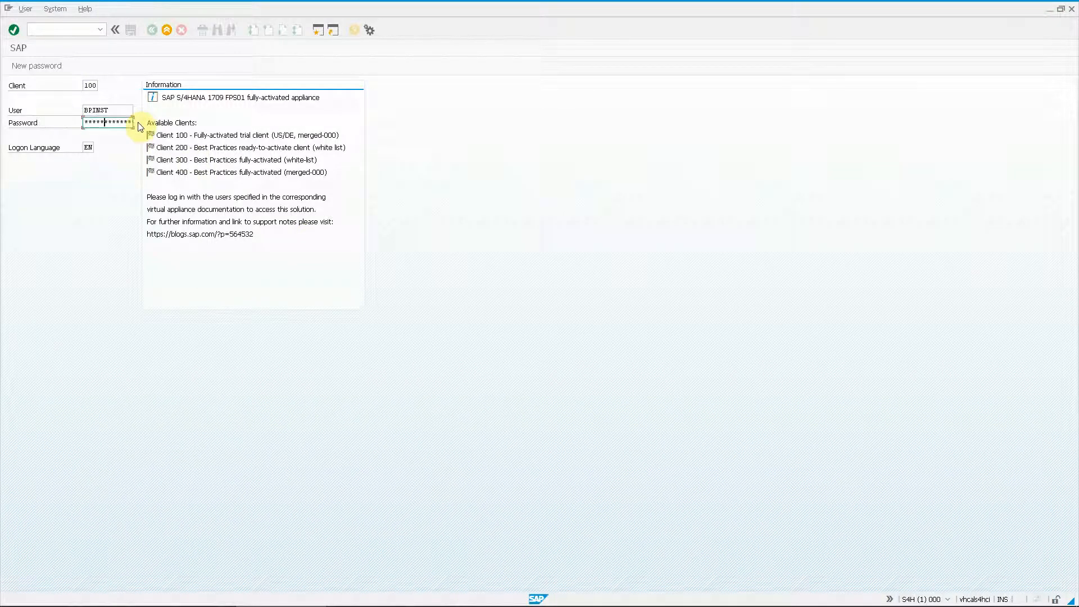
key("Return")
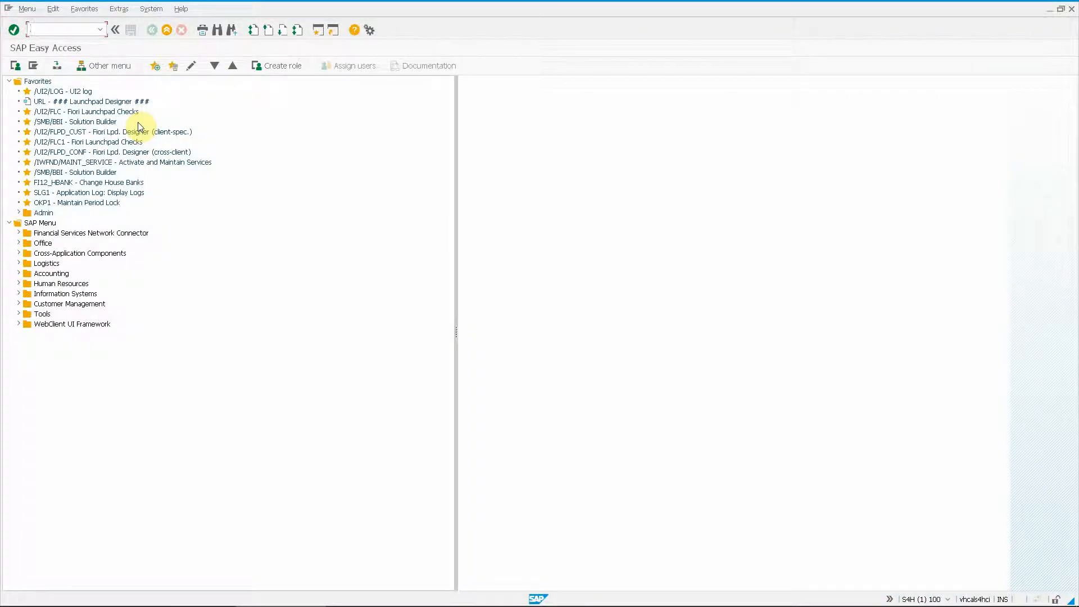
Check the installation guide for the BC set activation transaction and start SCPR20 in SAP.
key("alt+Tab")
key("alt+Tab")
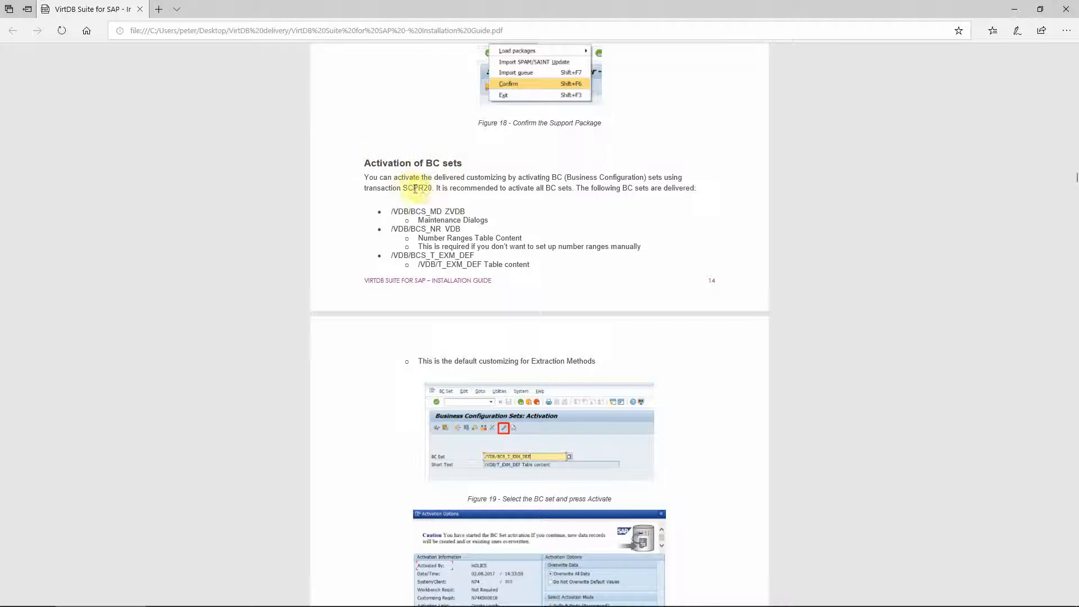
key("alt+Tab")
type("sc")
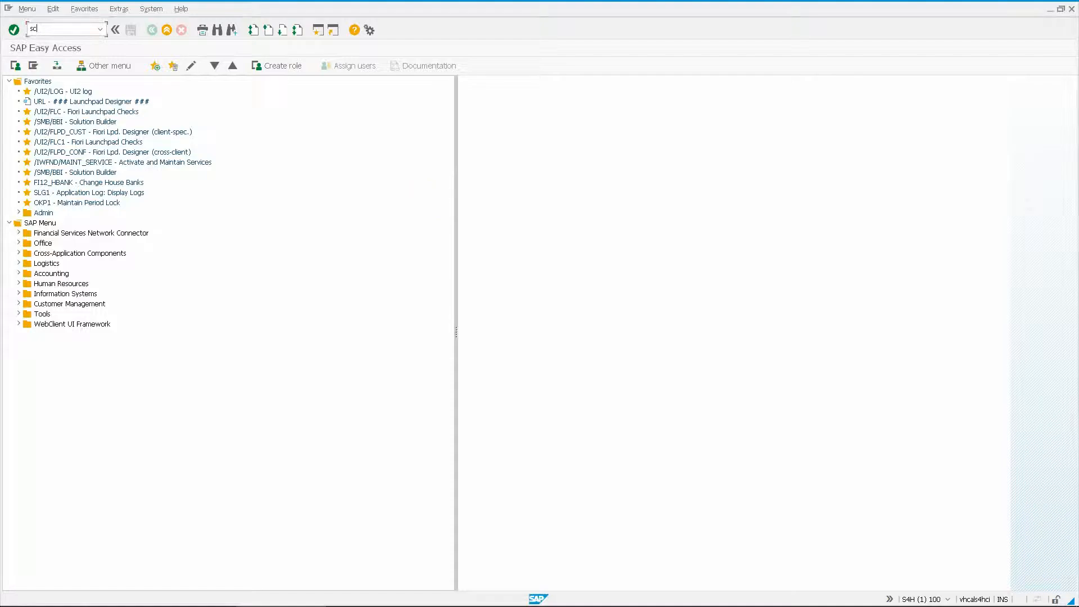
key("Return")
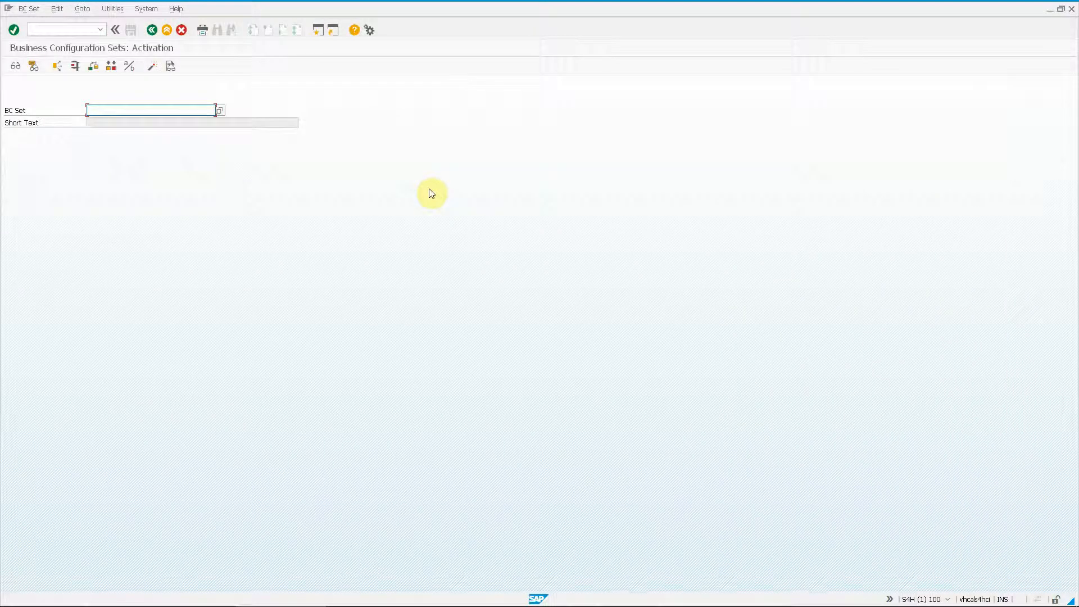
Search the BC sets for /VDB/* and select /VDB/BCS_MD.
type("/vdb/")
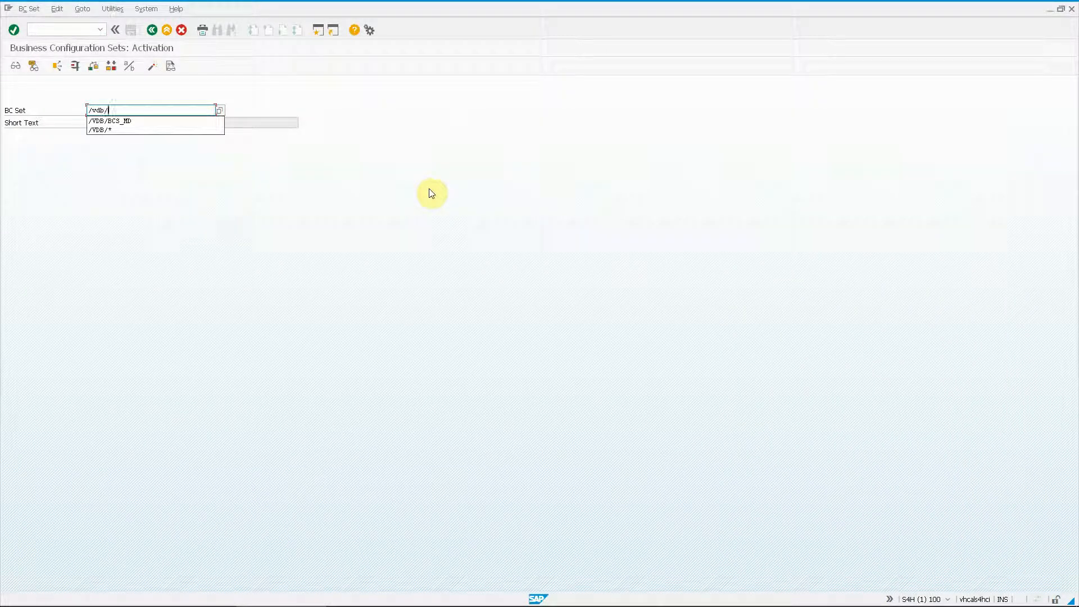
type("*")
key("Return")
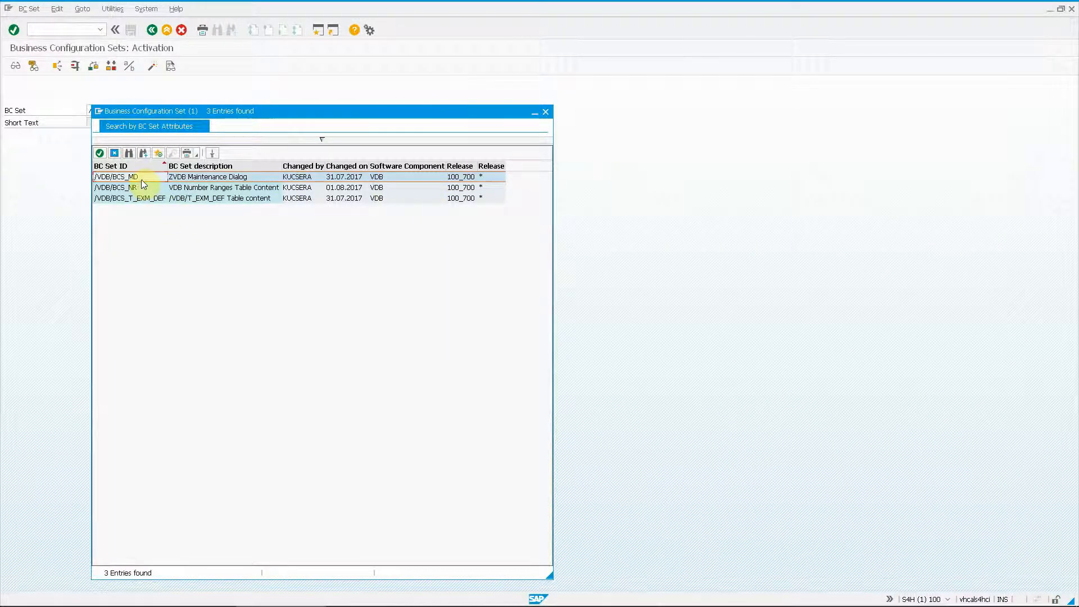
left_click(134, 179)
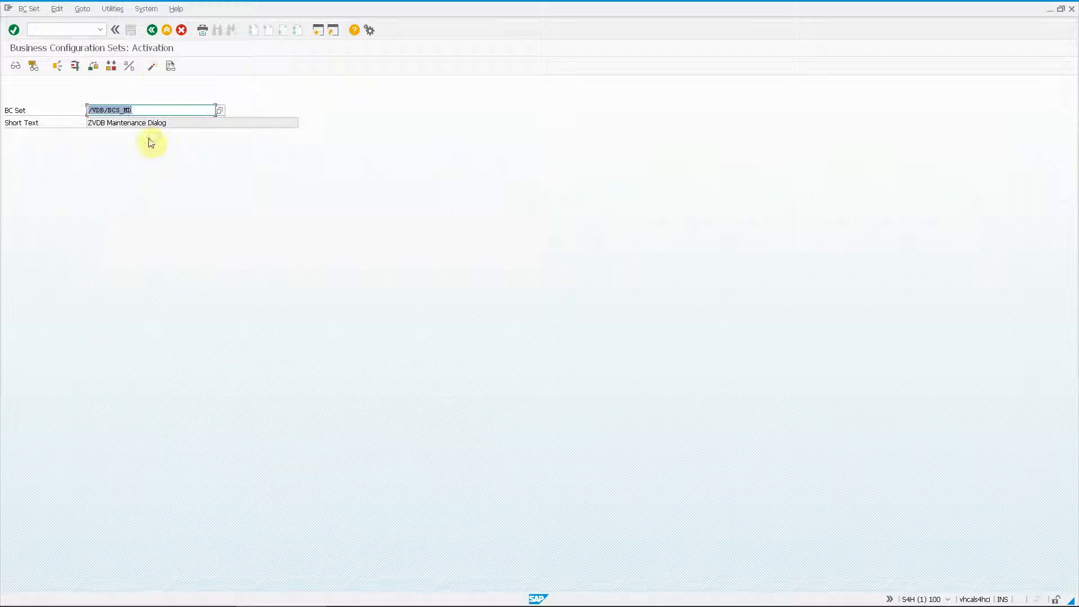
Activate the BC set under a new customizing request described as VirtDB installation, overwriting all data in default mode.
left_click(153, 67)
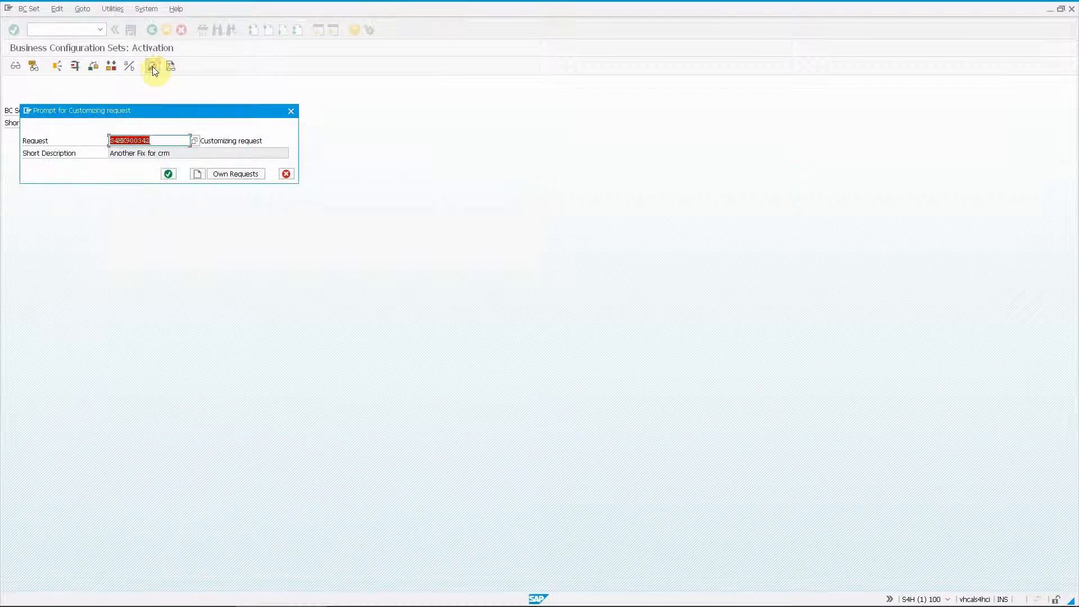
left_click(197, 175)
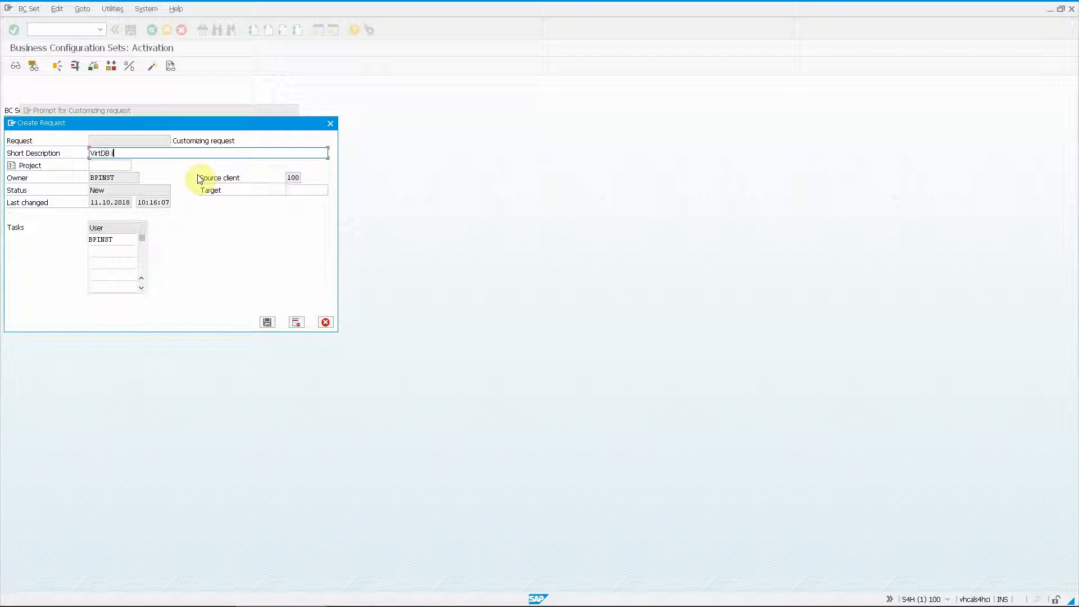
key("Return")
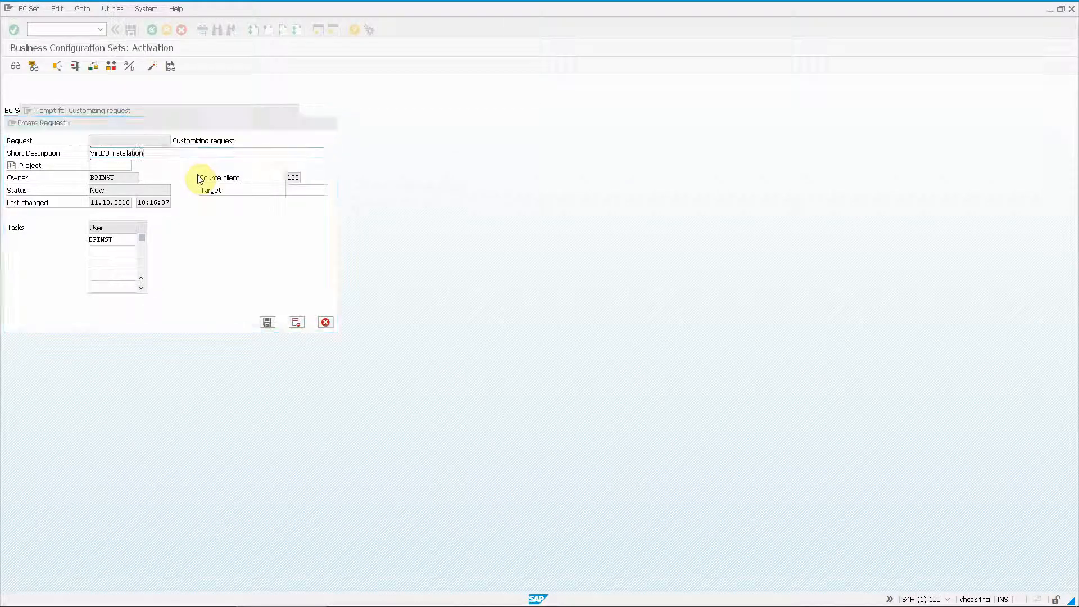
left_click(169, 174)
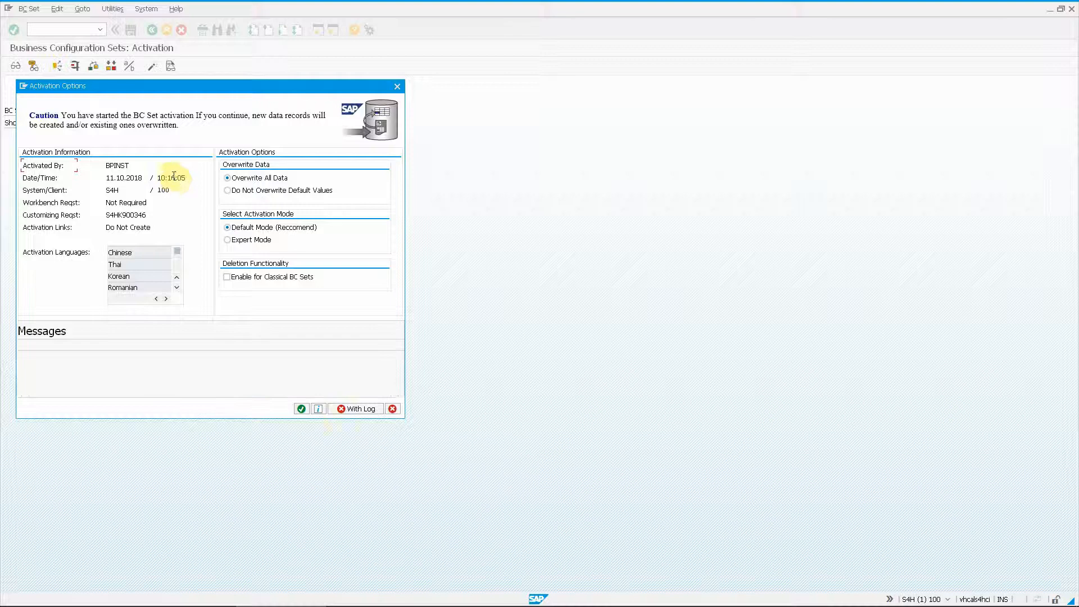
left_click(299, 409)
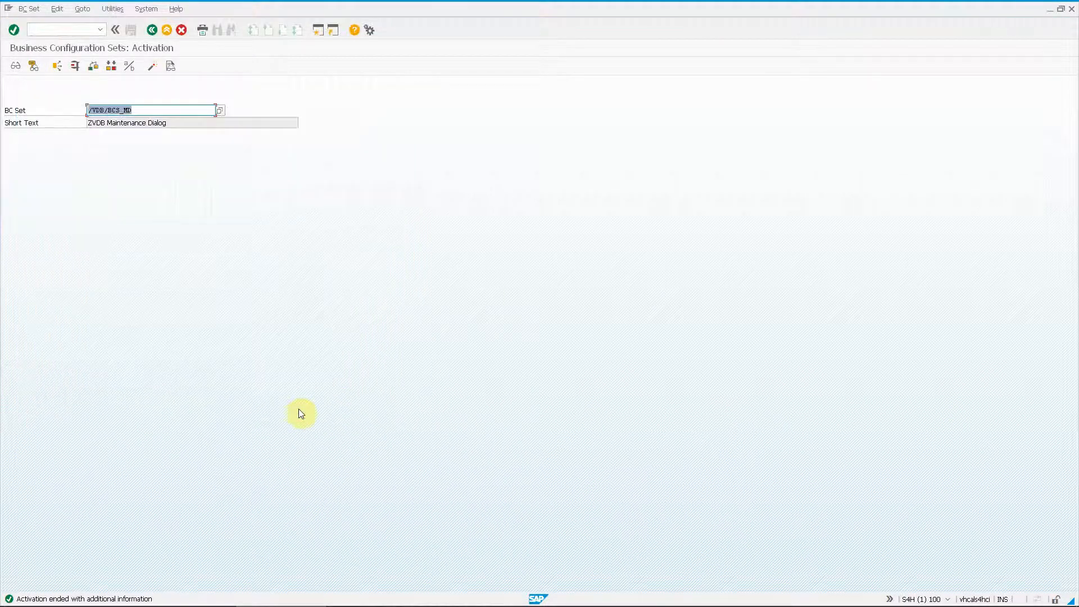
Select BC set /VDB/BCS_NR from the /VDB/* search and activate it under the VirtDB installation request, overwriting all data in default mode.
type("/VDB/*")
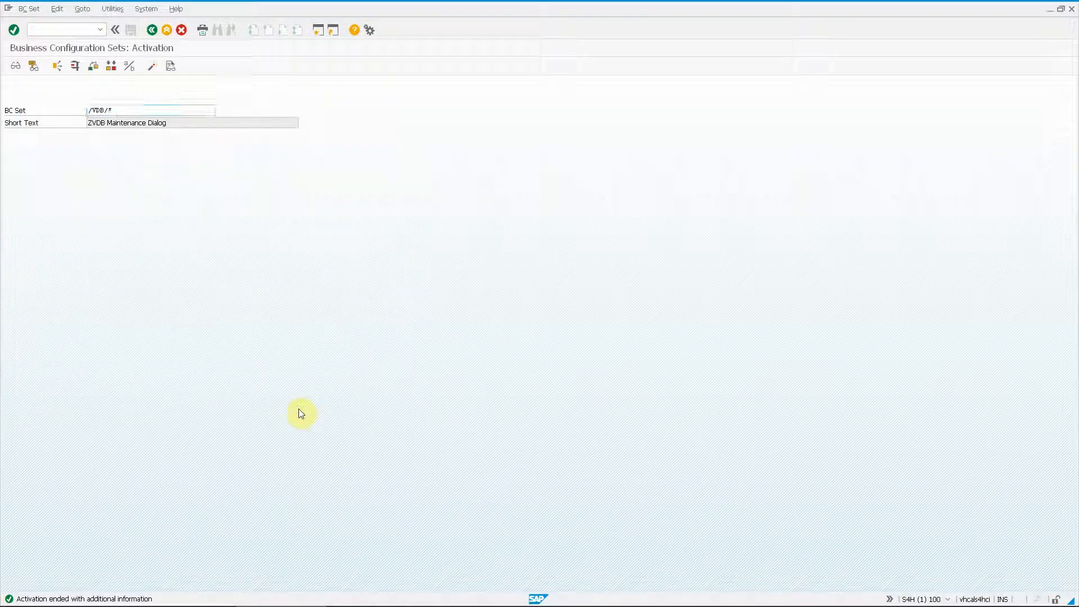
key("F4")
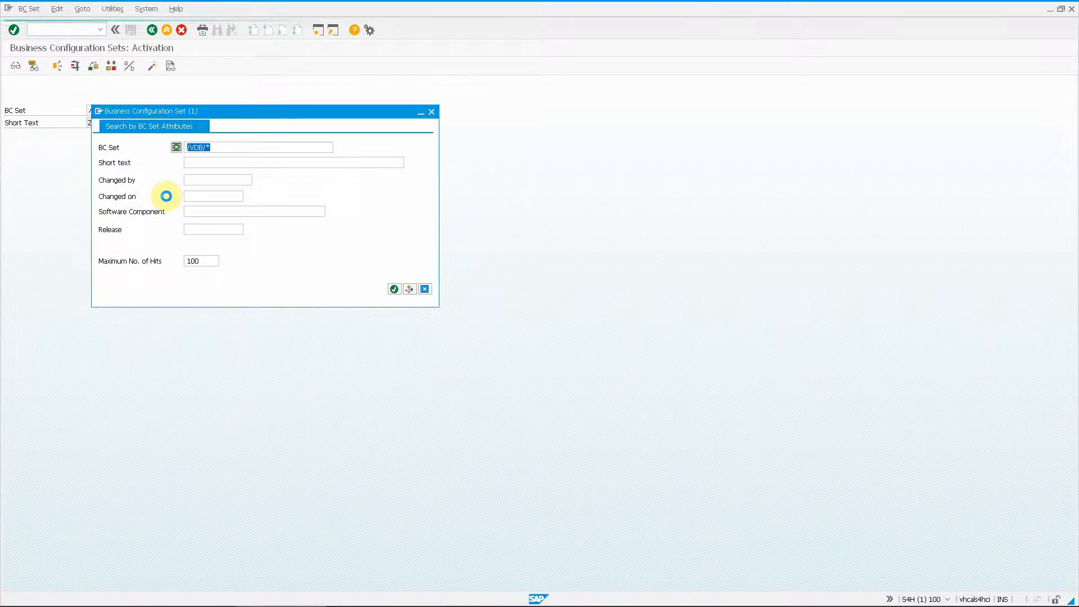
key("Return")
double_click(166, 197)
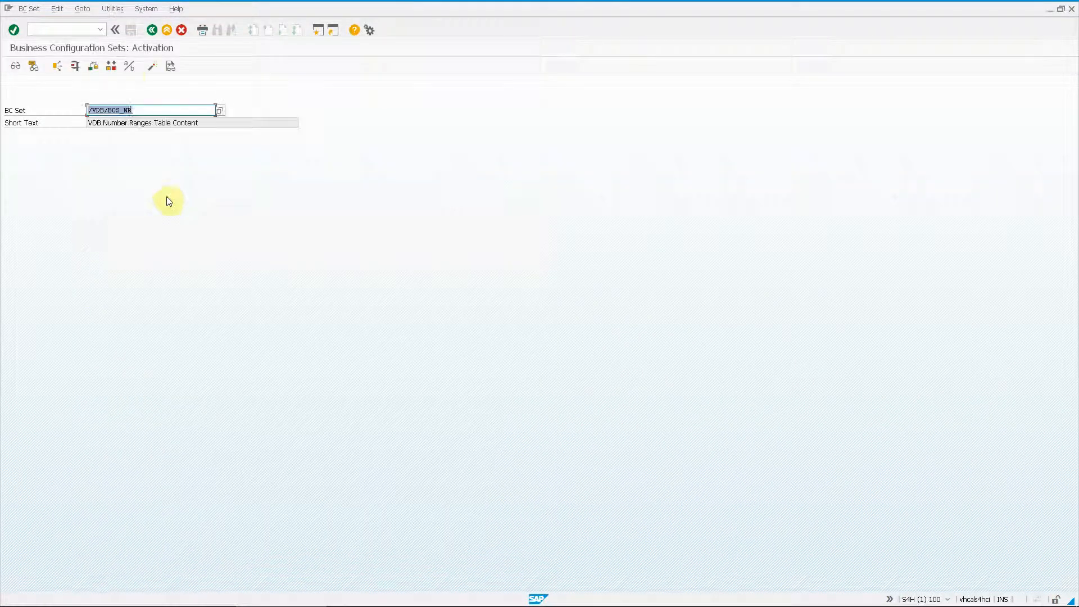
left_click(150, 67)
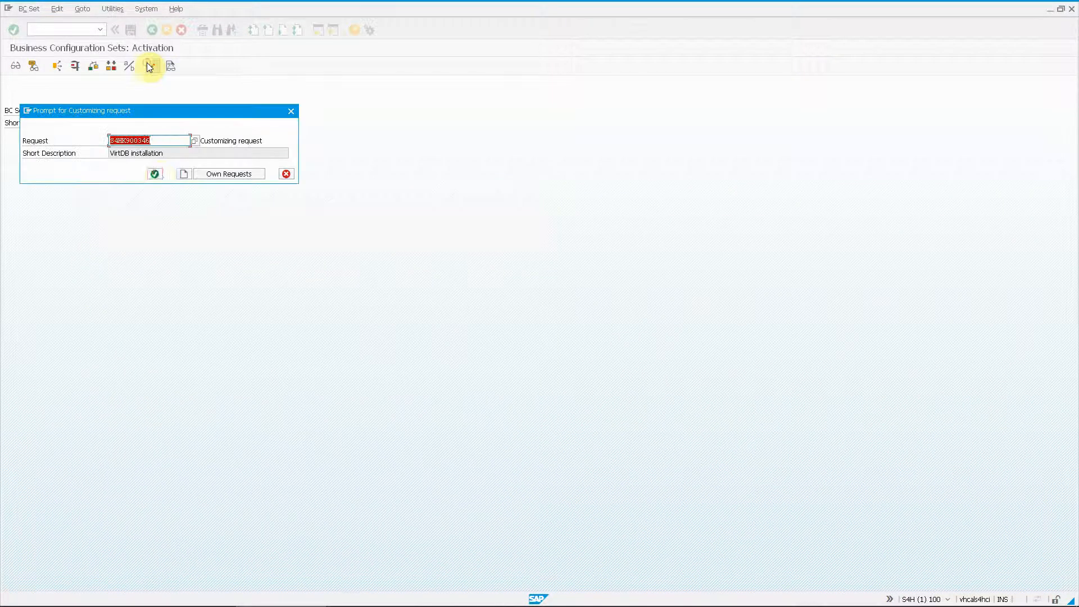
left_click(155, 173)
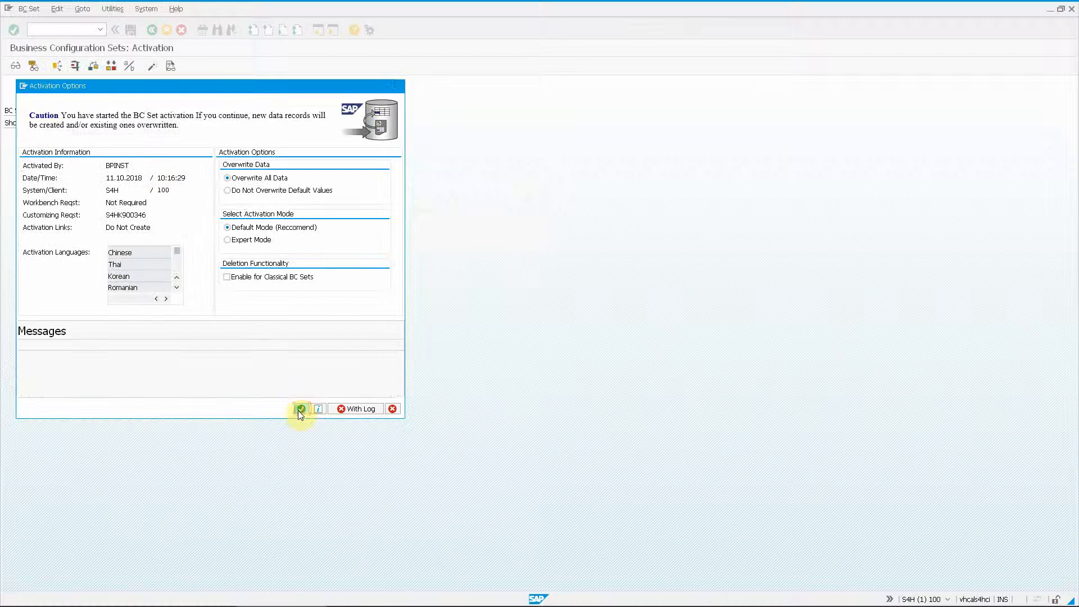
left_click(299, 409)
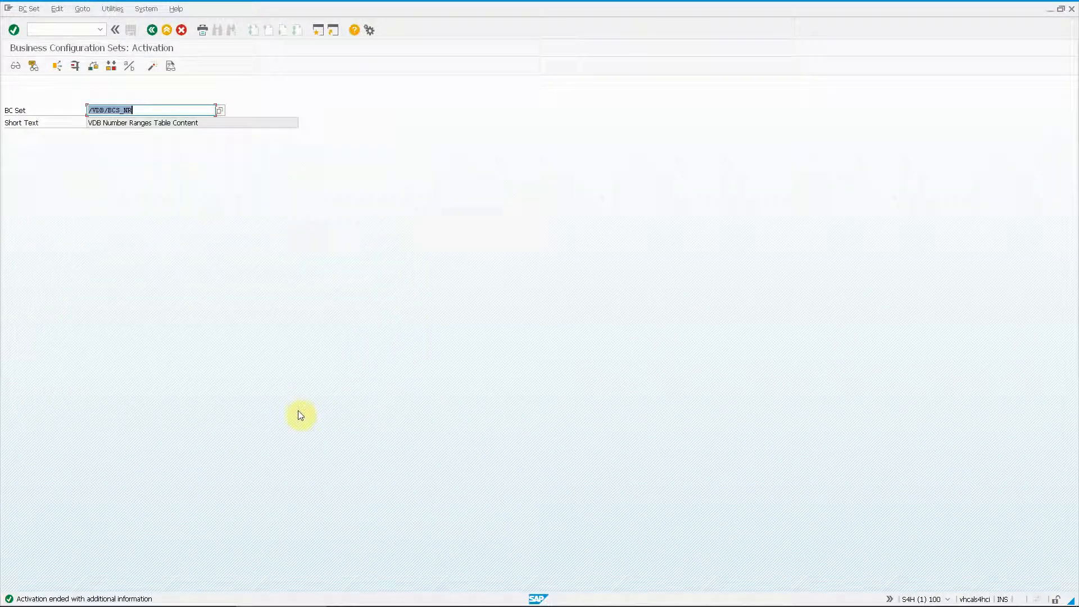
Select BC set /VDB/BCS_T_EXM_DEF from the /VDB/* search and activate it under the VirtDB installation request, overwriting all data in default mode.
type("/VDB/*")
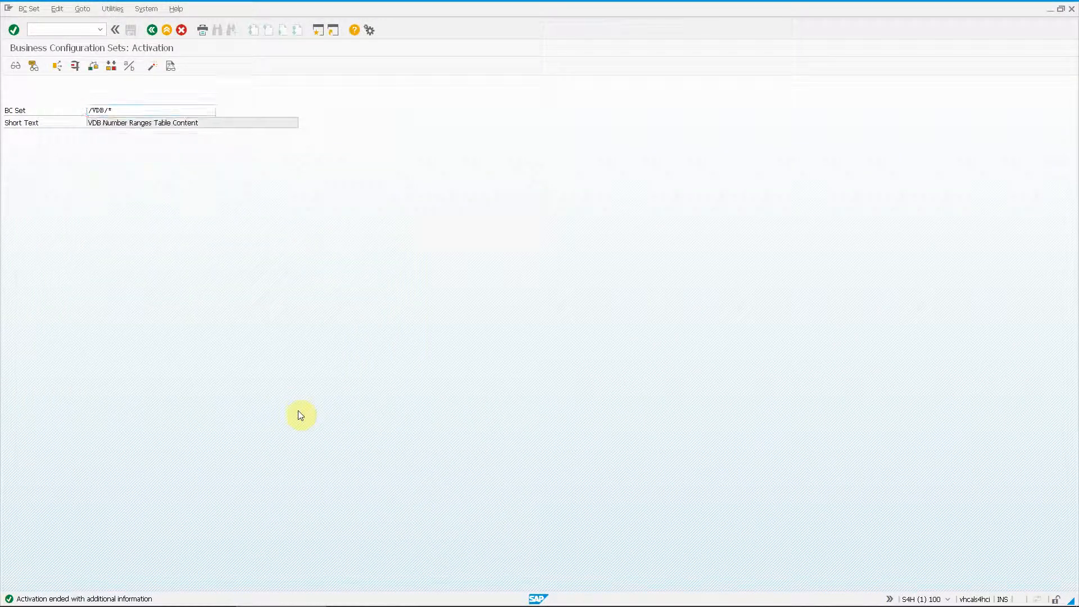
key("F4")
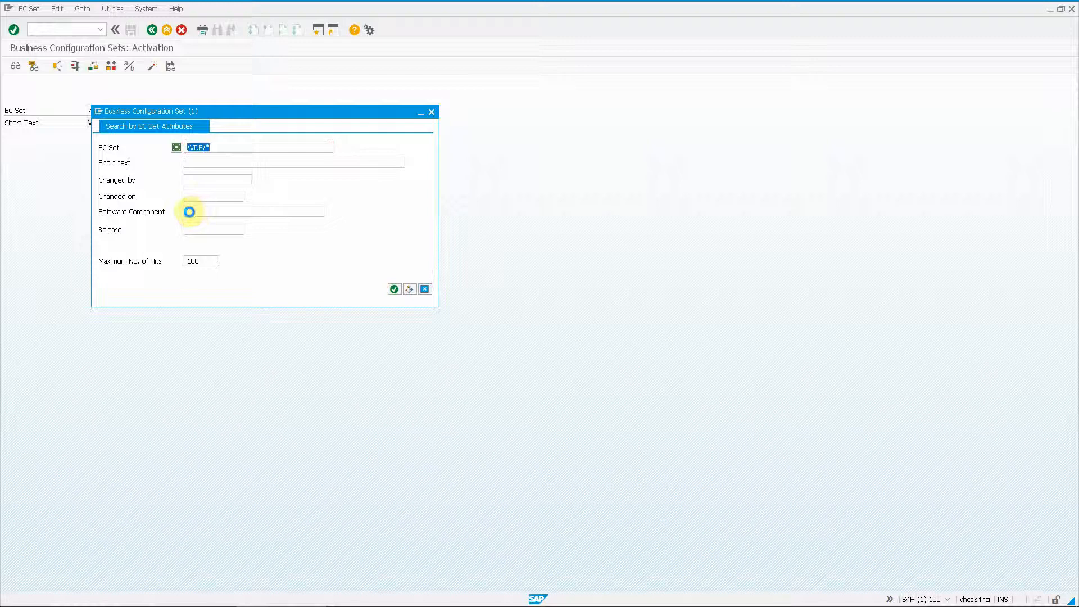
double_click(146, 199)
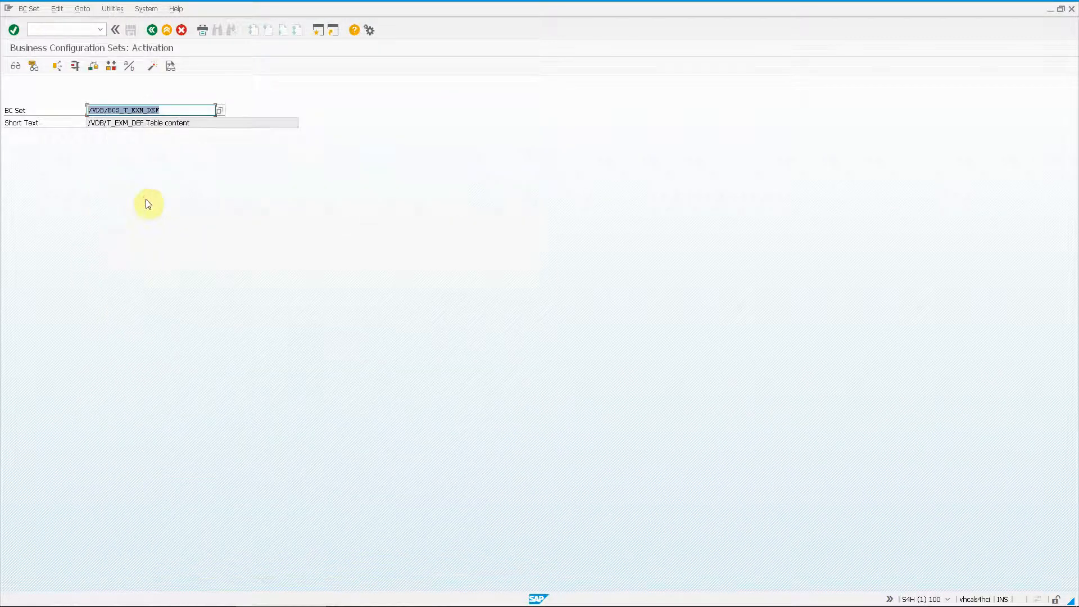
left_click(152, 66)
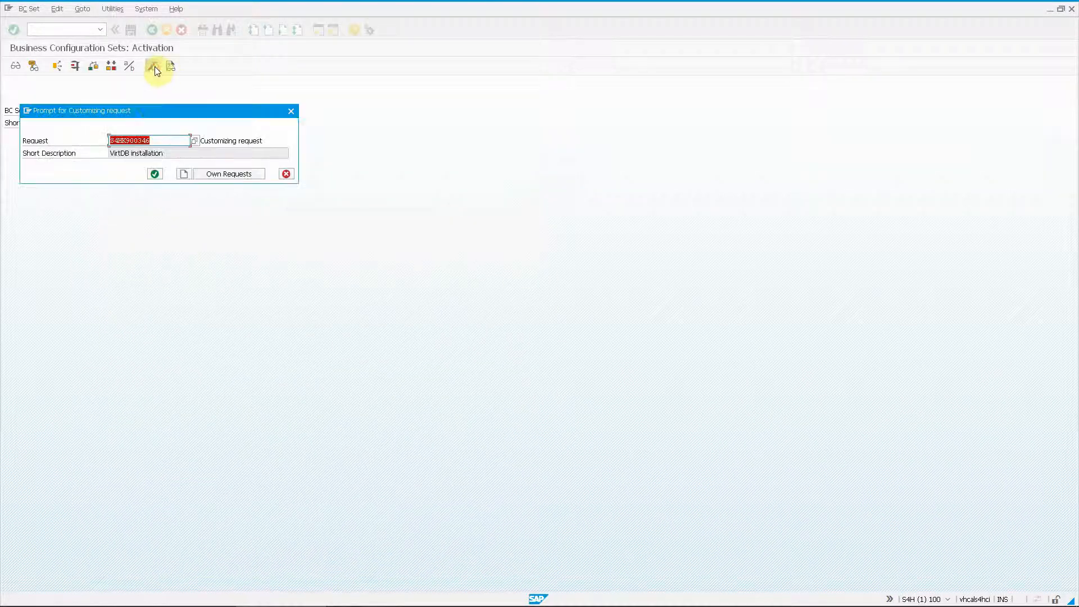
left_click(155, 172)
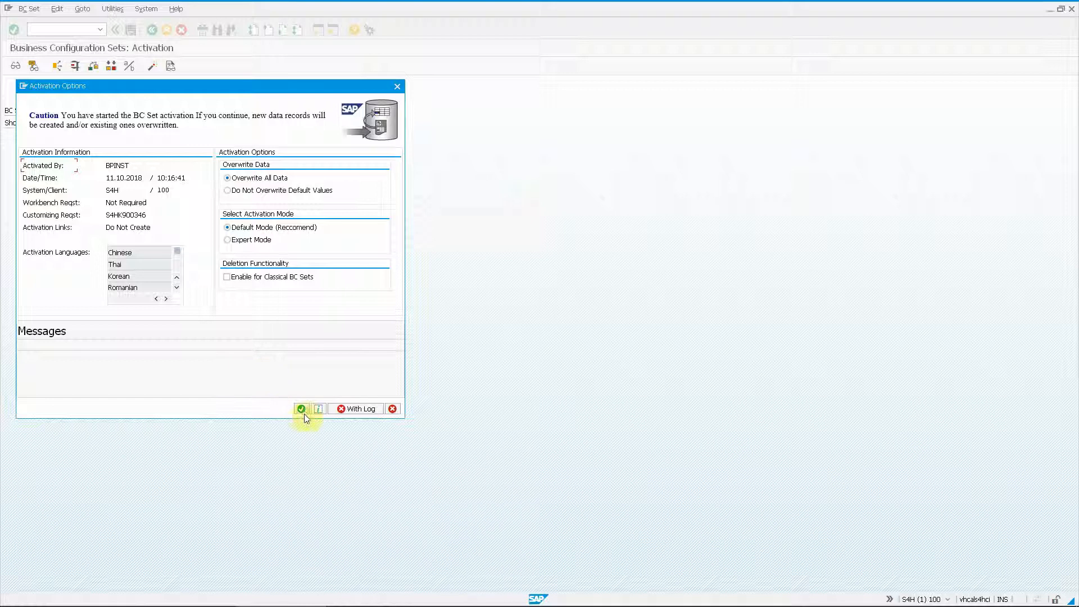
left_click(301, 410)
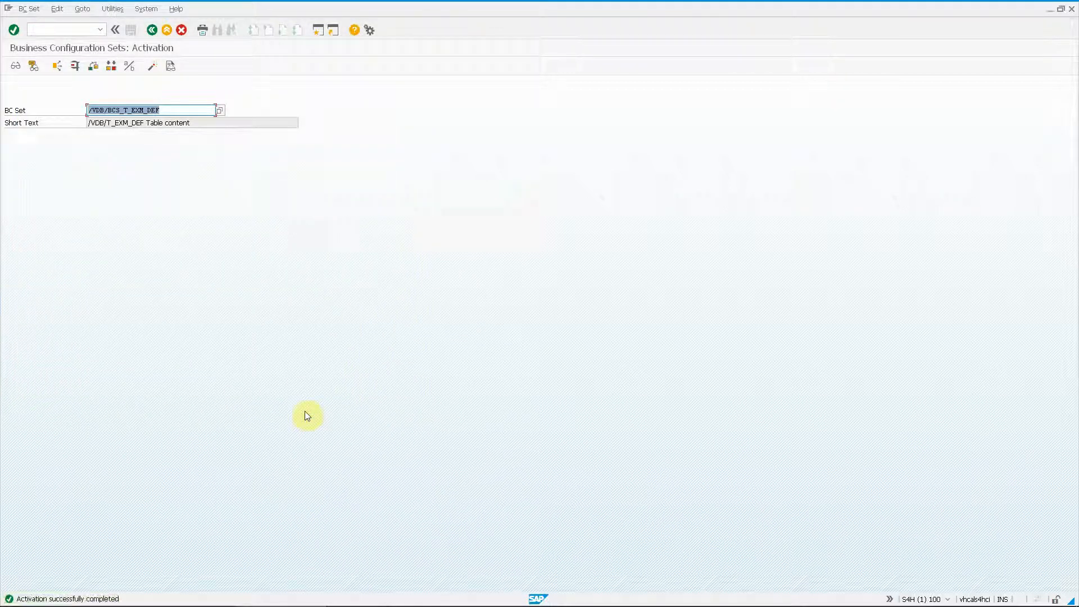
Leave the BC set activation, check the installation guide's System menu modification section, and start transaction SE41 in SAP.
key("F3")
key("alt+Tab")
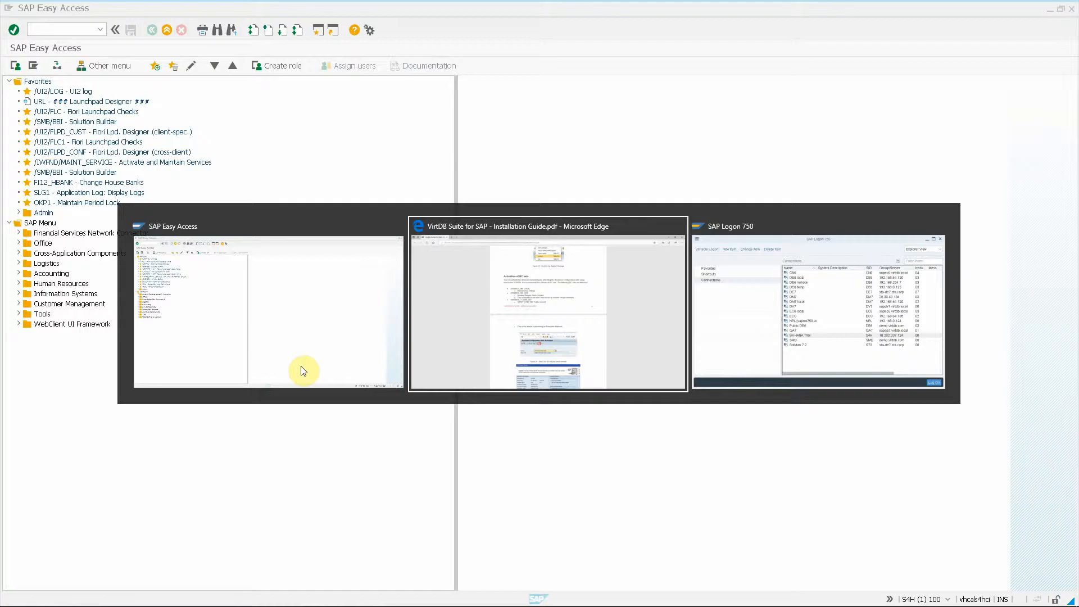
scroll(523, 292, "down", 9)
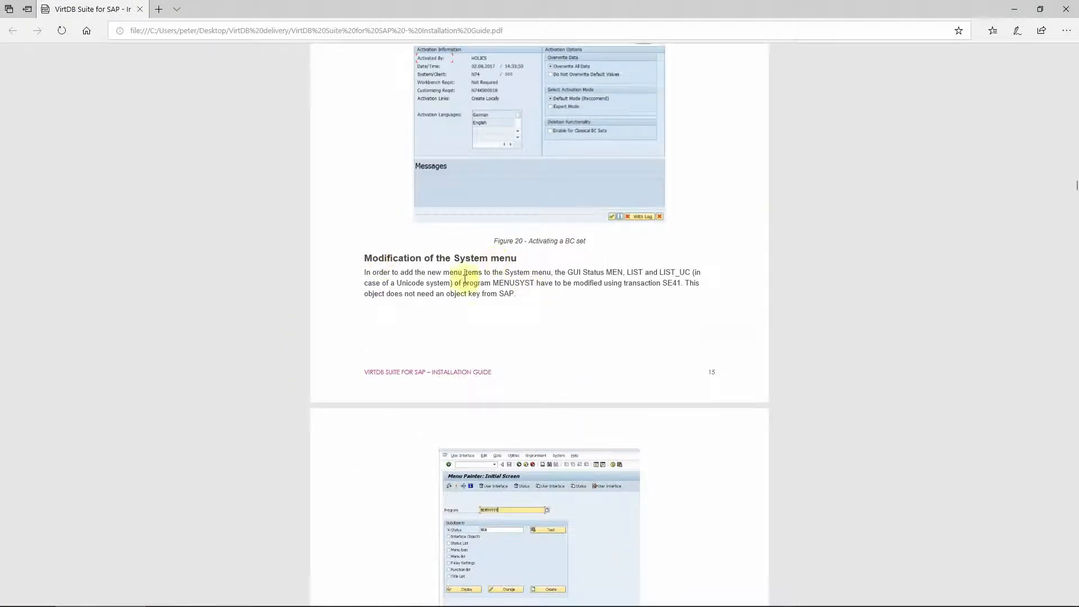
scroll(559, 286, "down", 2)
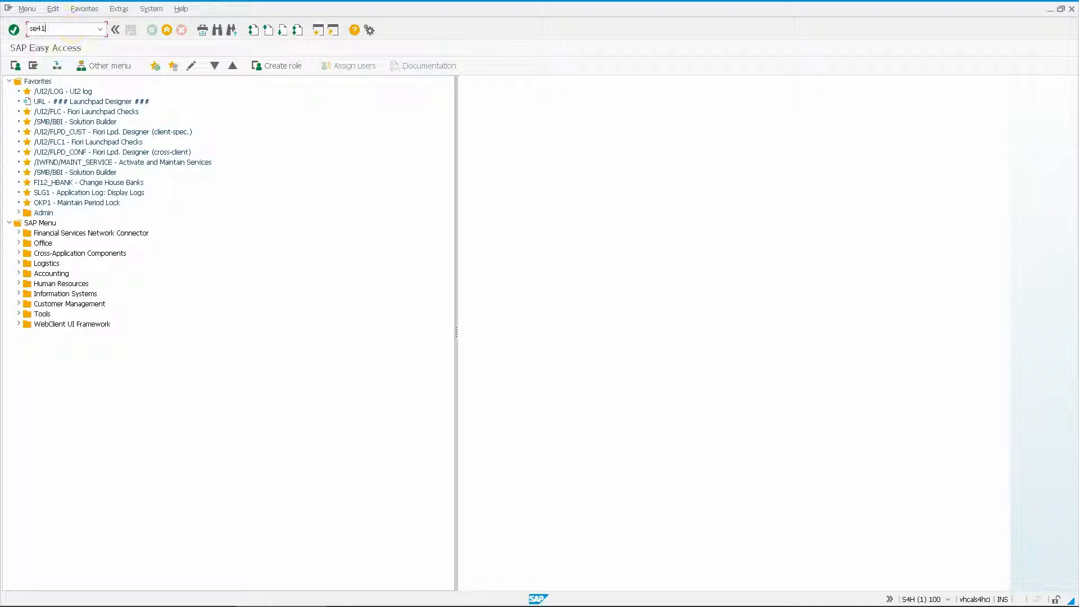
left_click(72, 29)
key("Return")
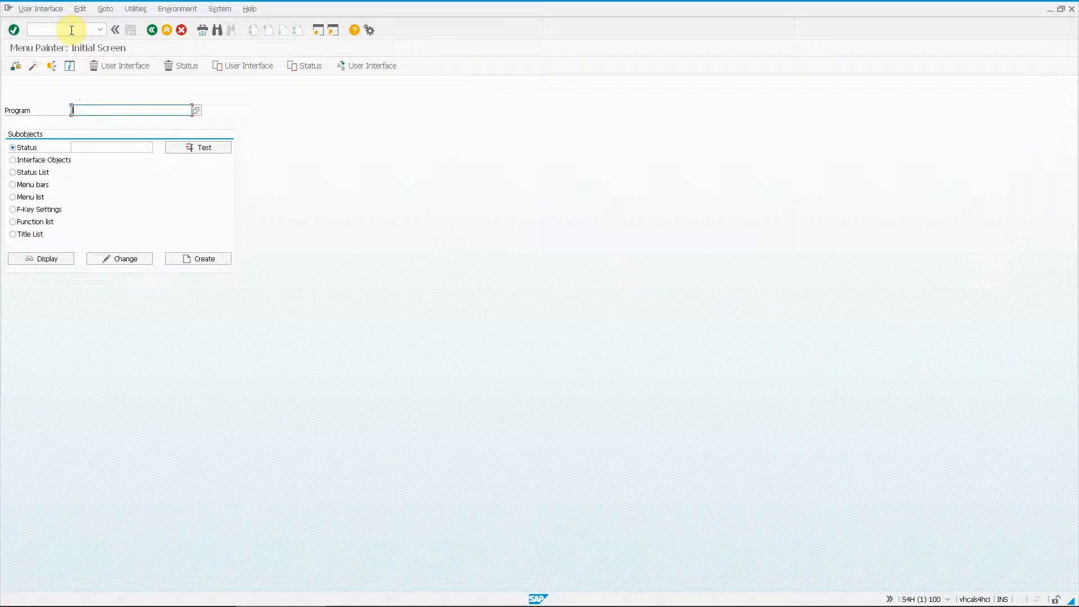
Enter menusyst as the program and men as the status in the Menu Painter.
type("M")
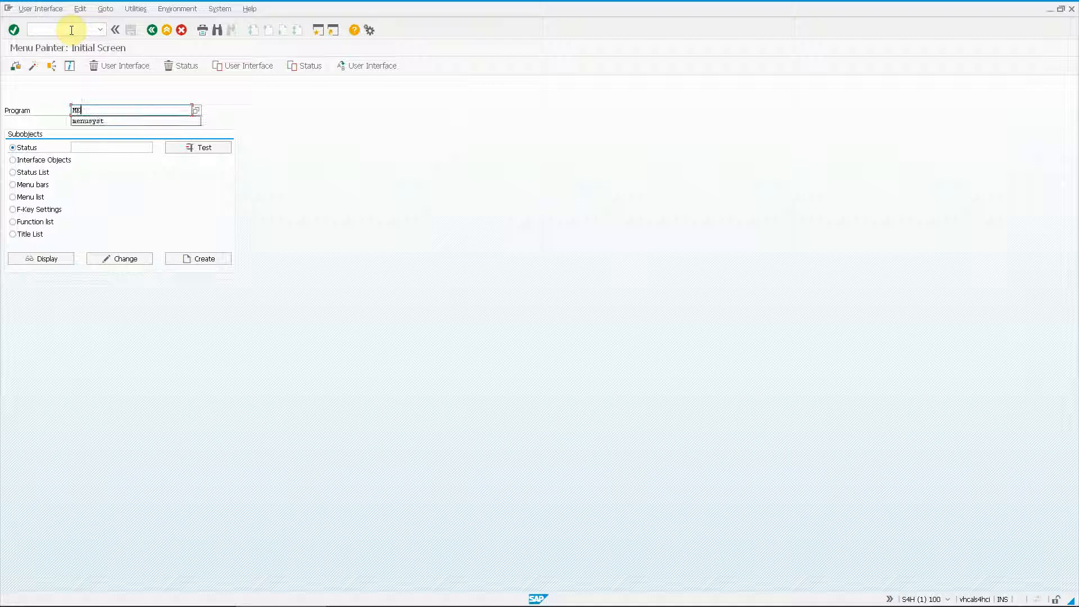
type("E")
key("Down")
key("Return")
key("Tab")
key("Tab")
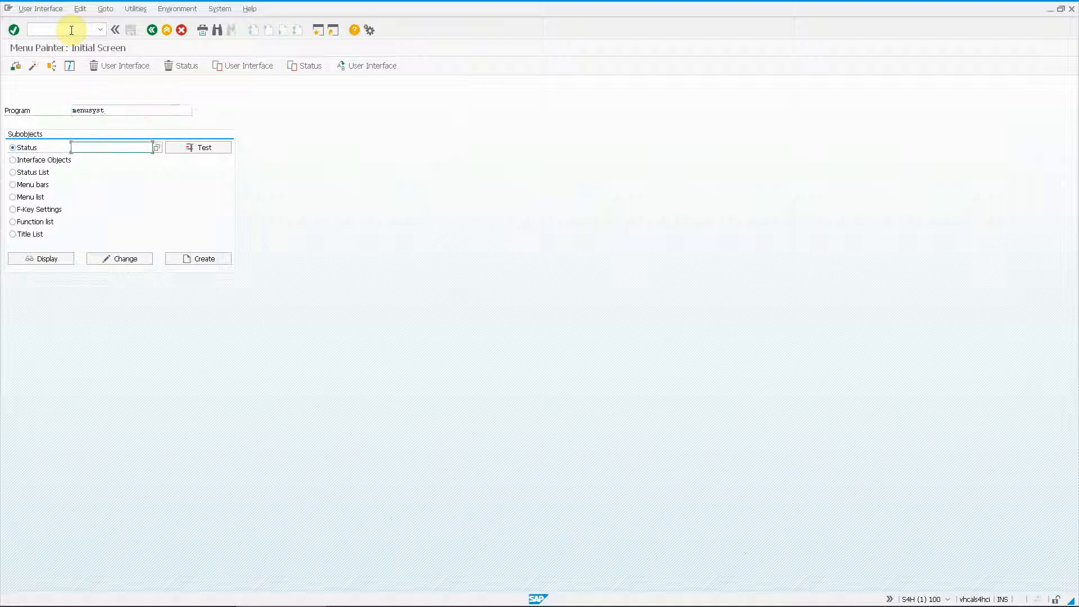
type("men")
key("Return")
Open the MEN status for changes, accepting the system interface and repair notices and maintaining it in the original language.
left_click(137, 261)
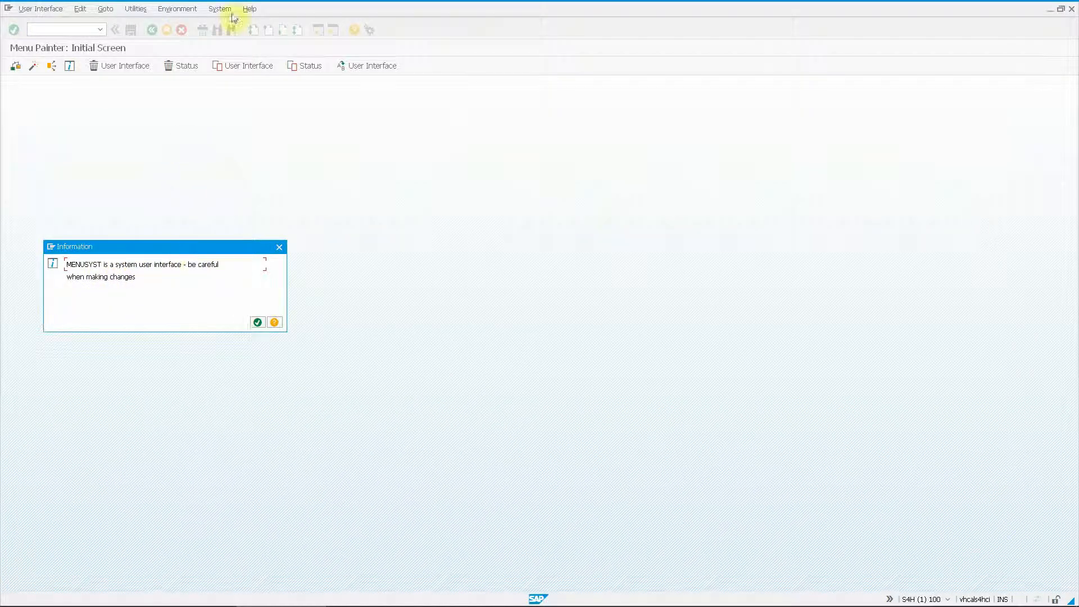
left_click(256, 325)
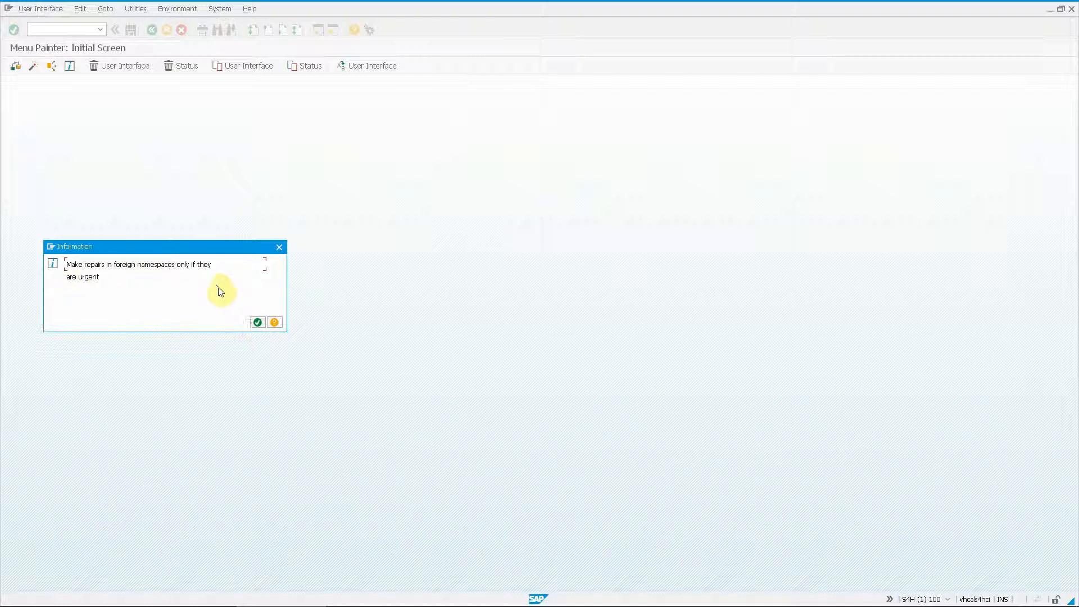
left_click(256, 322)
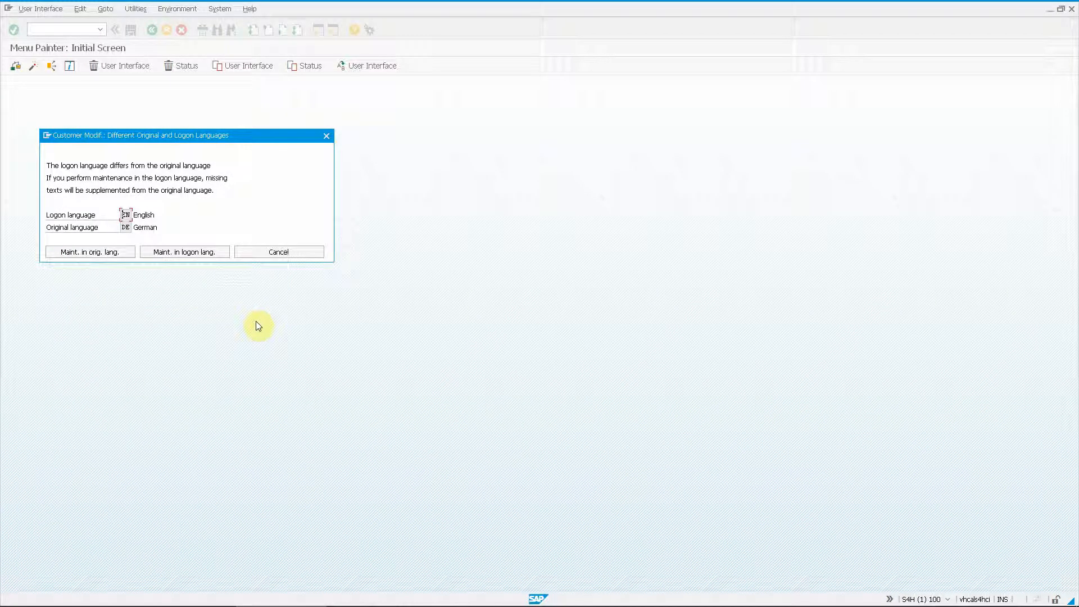
left_click(88, 256)
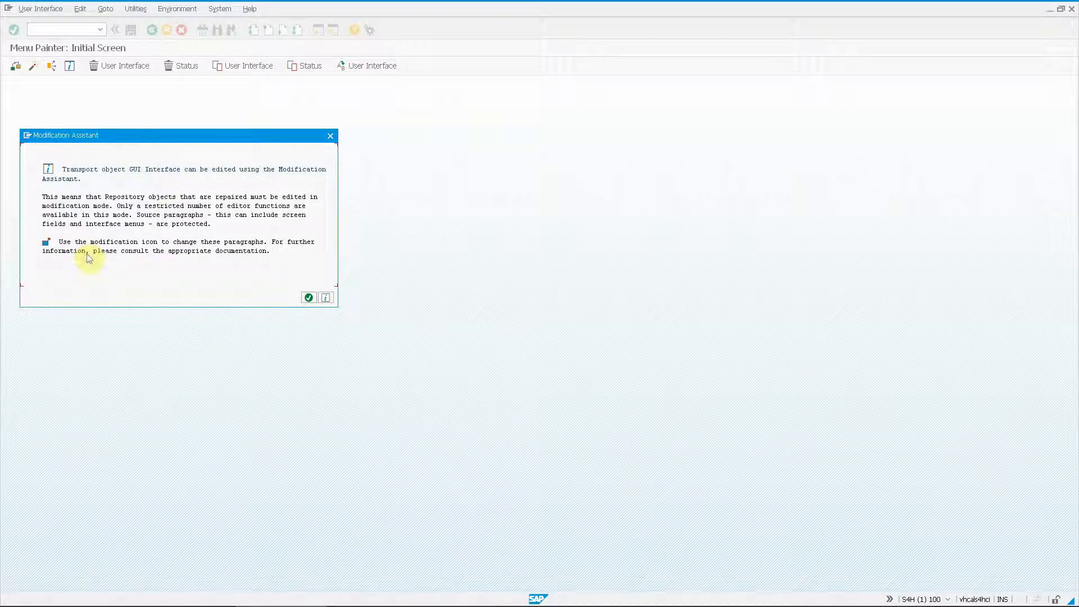
left_click(309, 298)
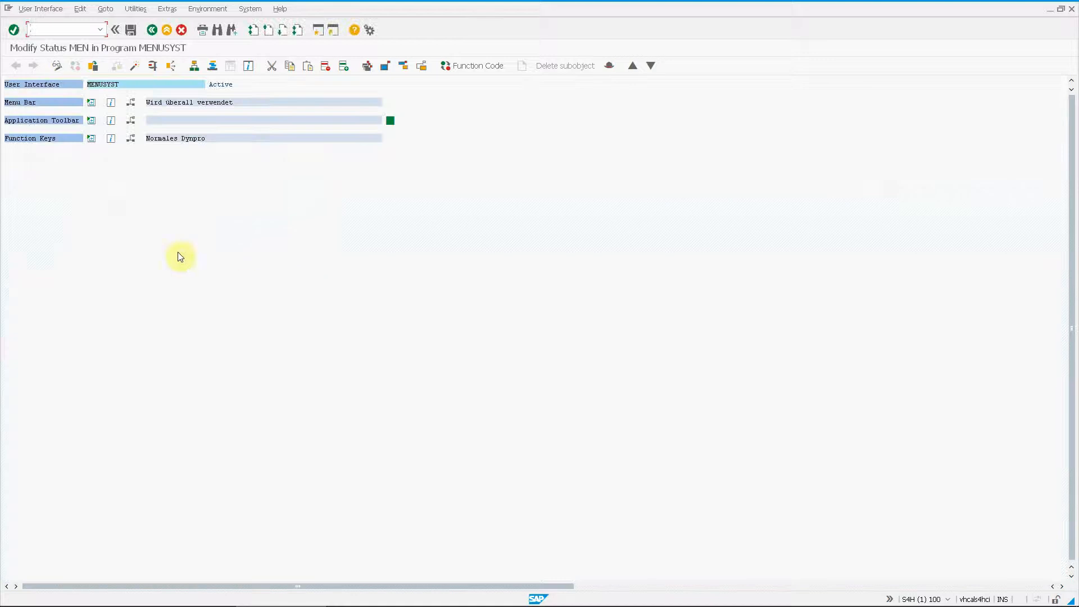
Insert a VirtDB Add-ons submenu without a function code above Status... in the System menu, accepting the change for all statuses.
left_click(91, 104)
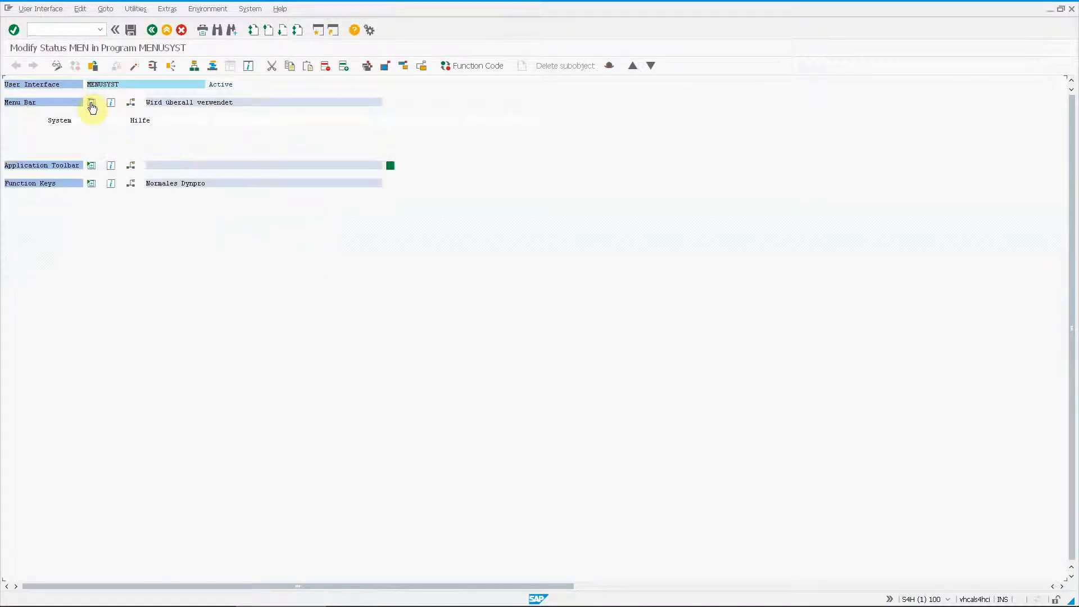
double_click(82, 120)
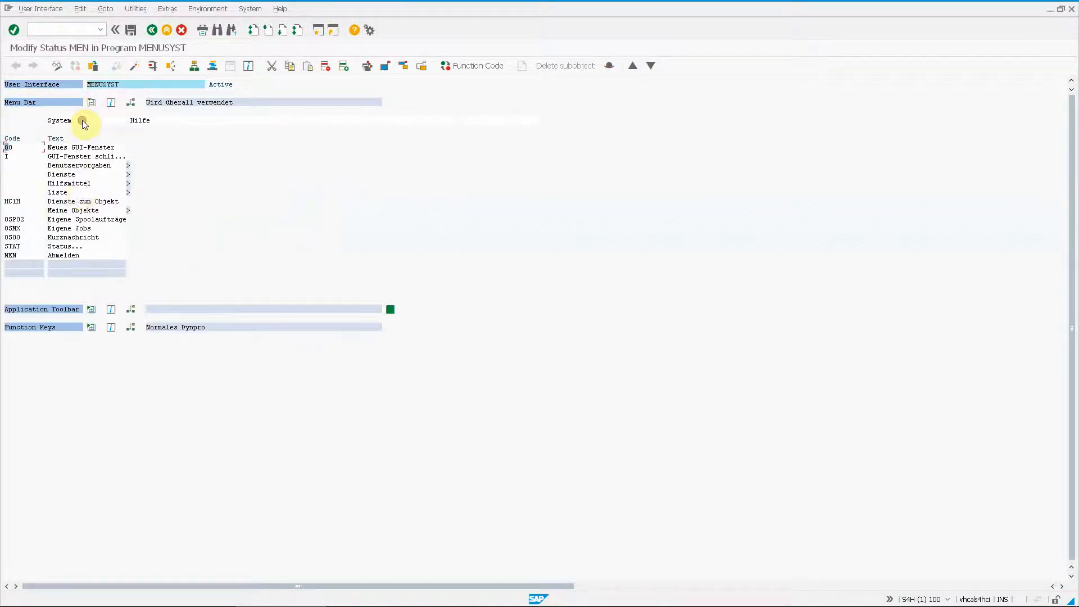
left_click(64, 247)
left_click(344, 67)
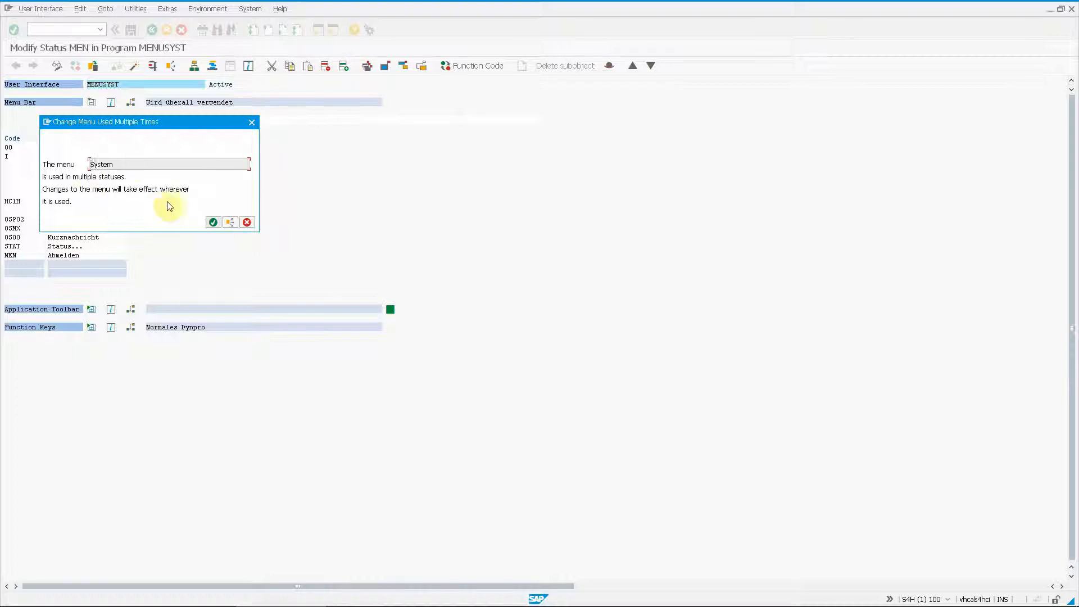
left_click(214, 223)
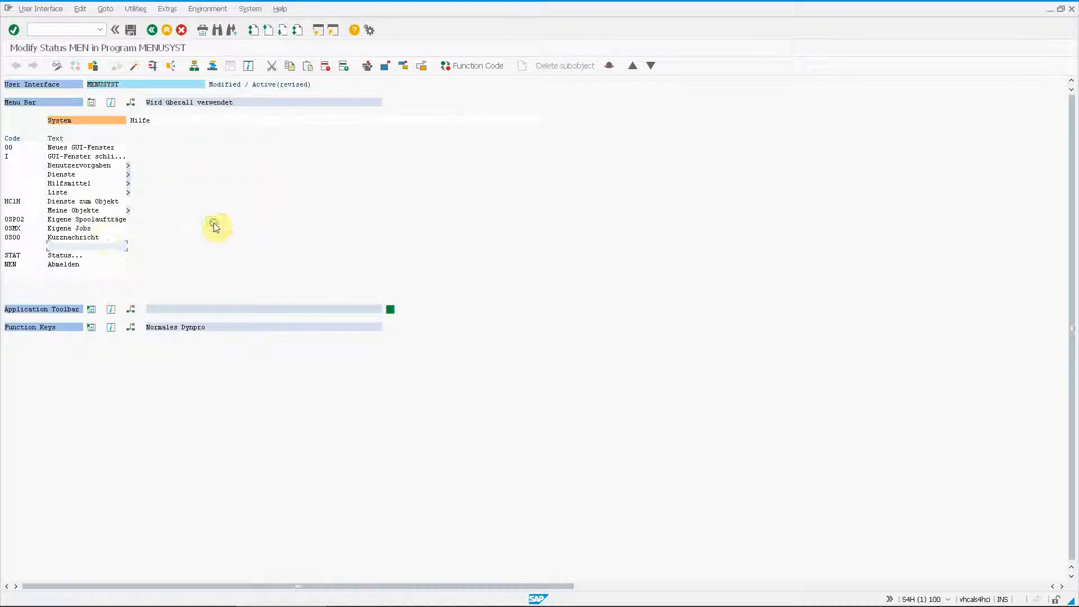
left_click(79, 248)
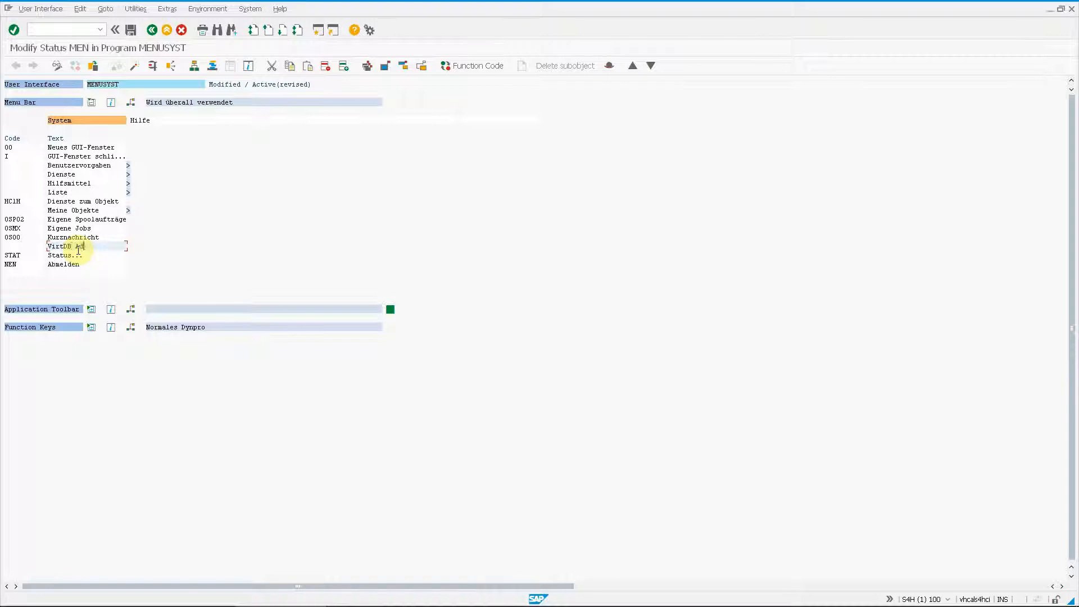
type("VirtDB Add-ons")
key("Return")
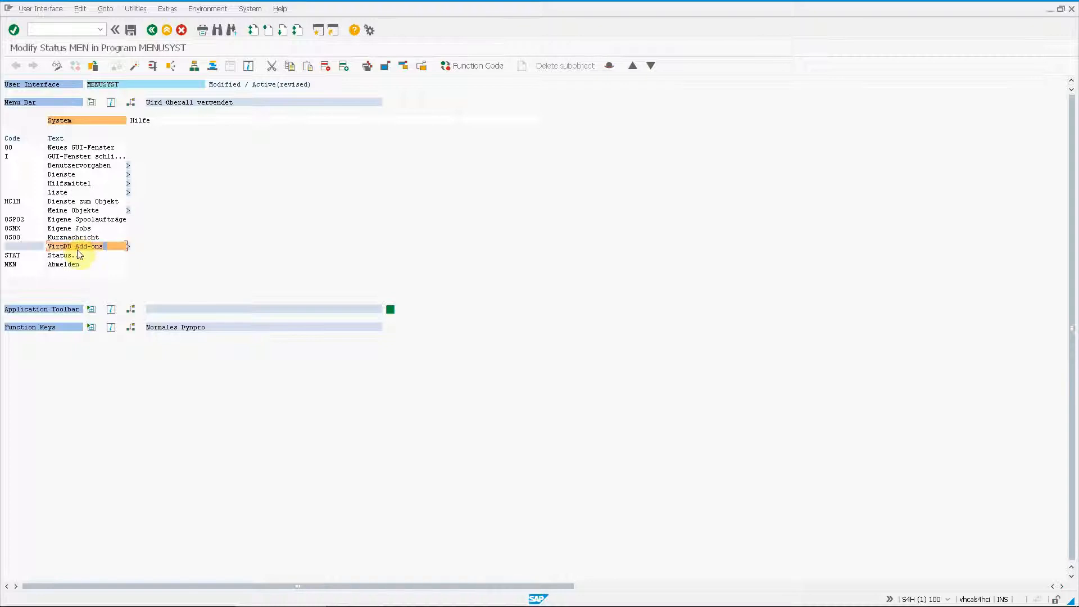
Open the VirtDB Add-ons submenu, check its entries in the installation guide, and add function code VDB_SETT with text Program settings.
double_click(100, 248)
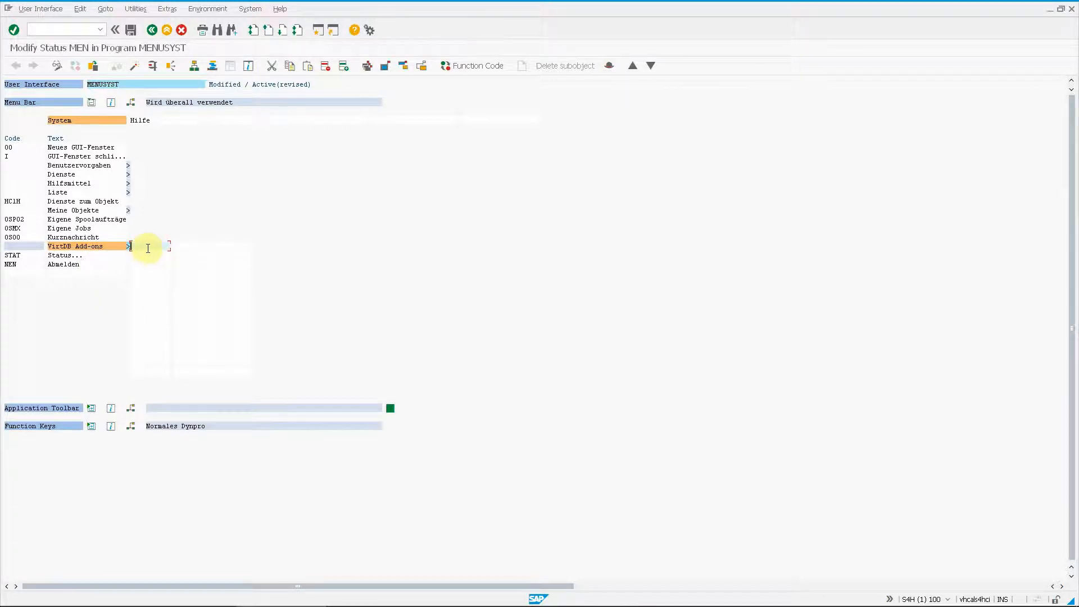
key("alt+Tab")
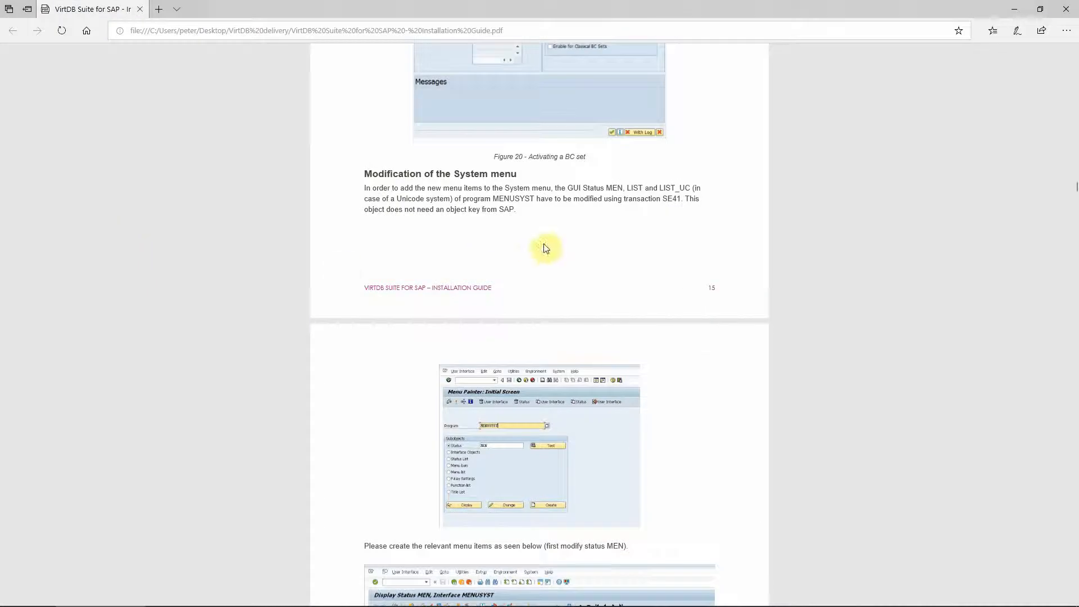
scroll(435, 204, "down", 3)
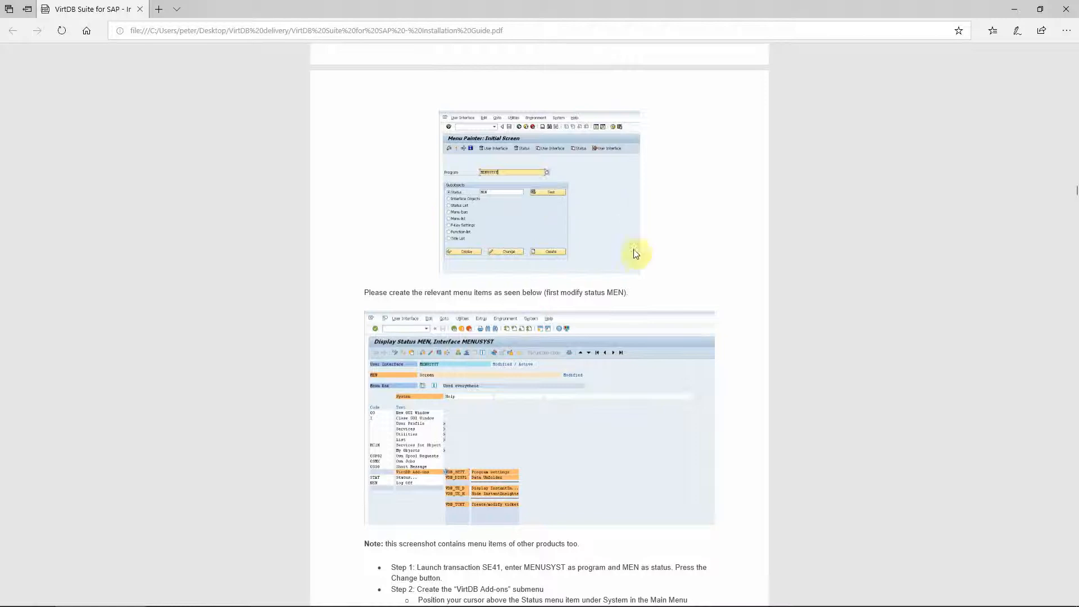
scroll(635, 254, "down", 4)
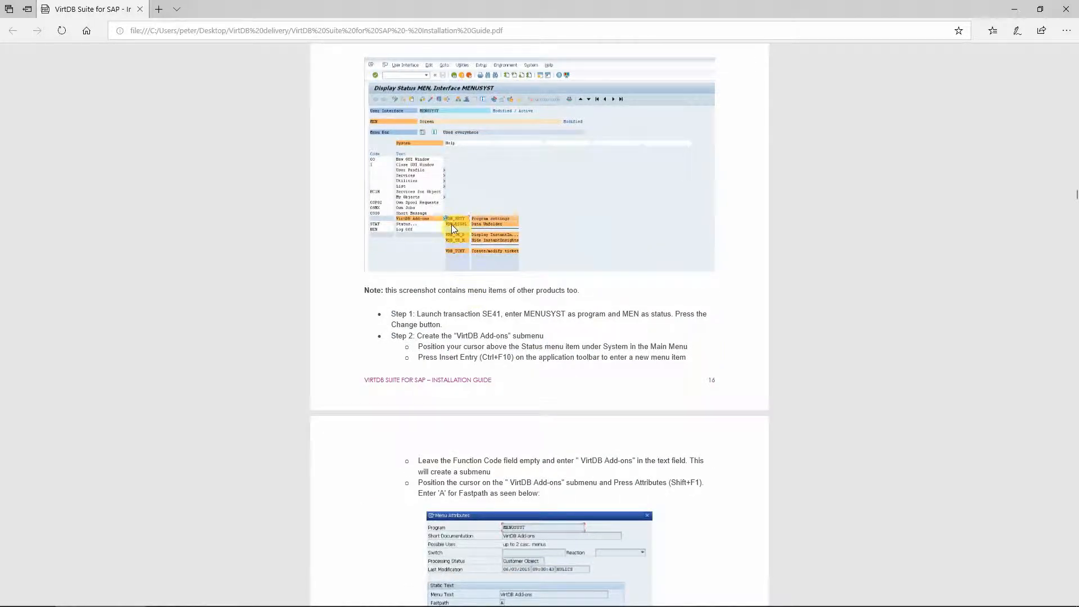
key("alt+Tab")
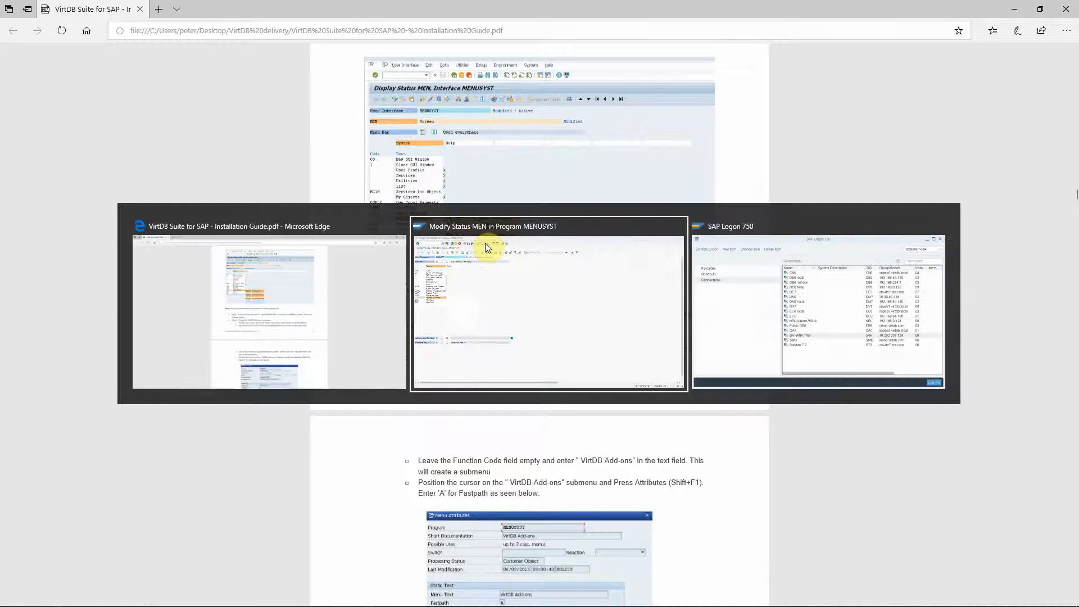
type("VD")
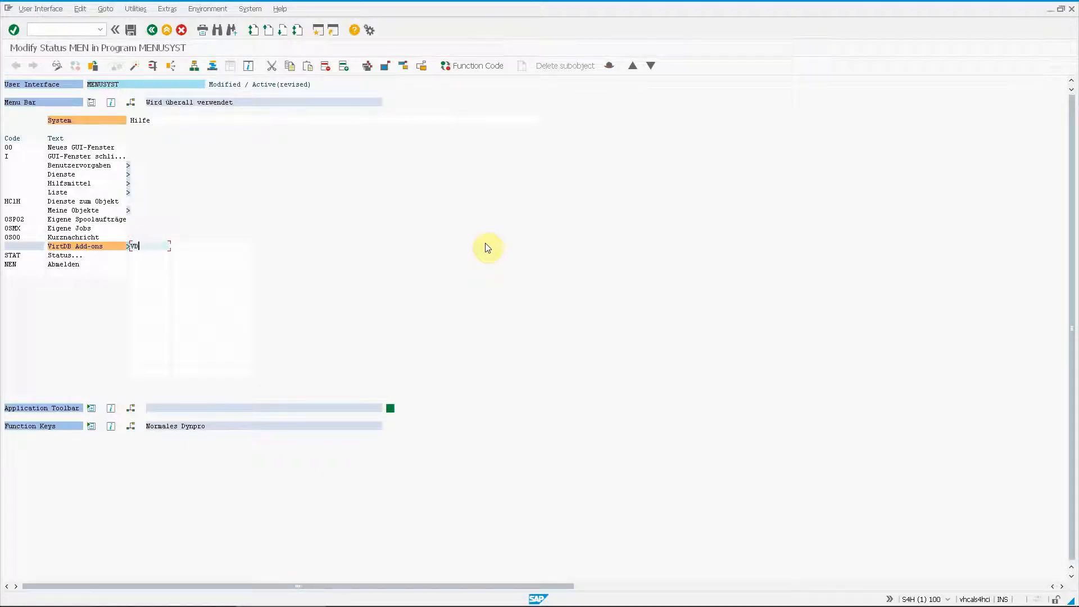
type("B_SETT P")
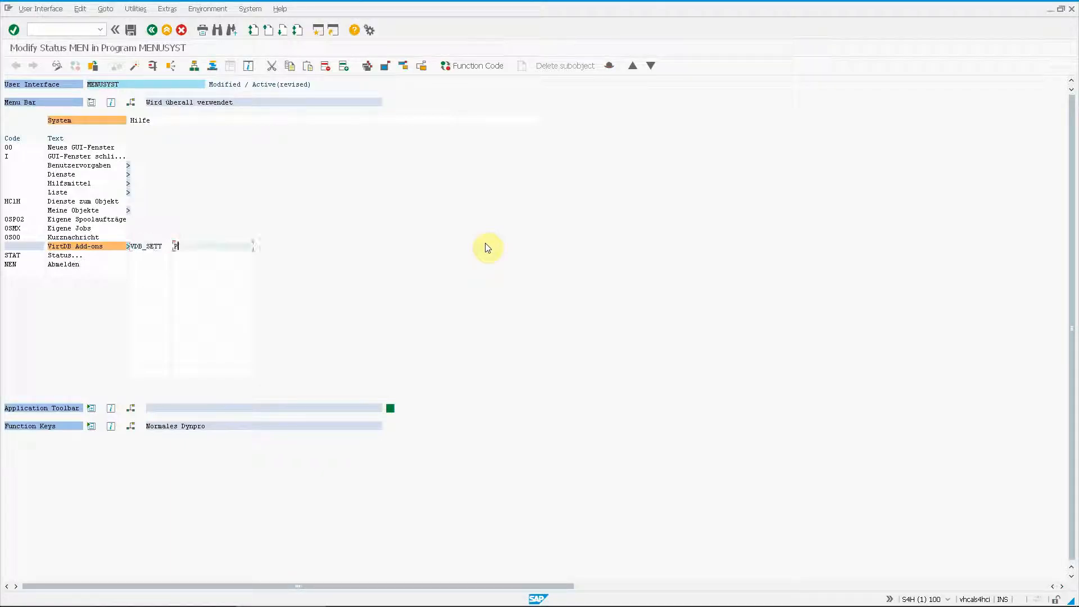
type("rogram settings")
key("Return")
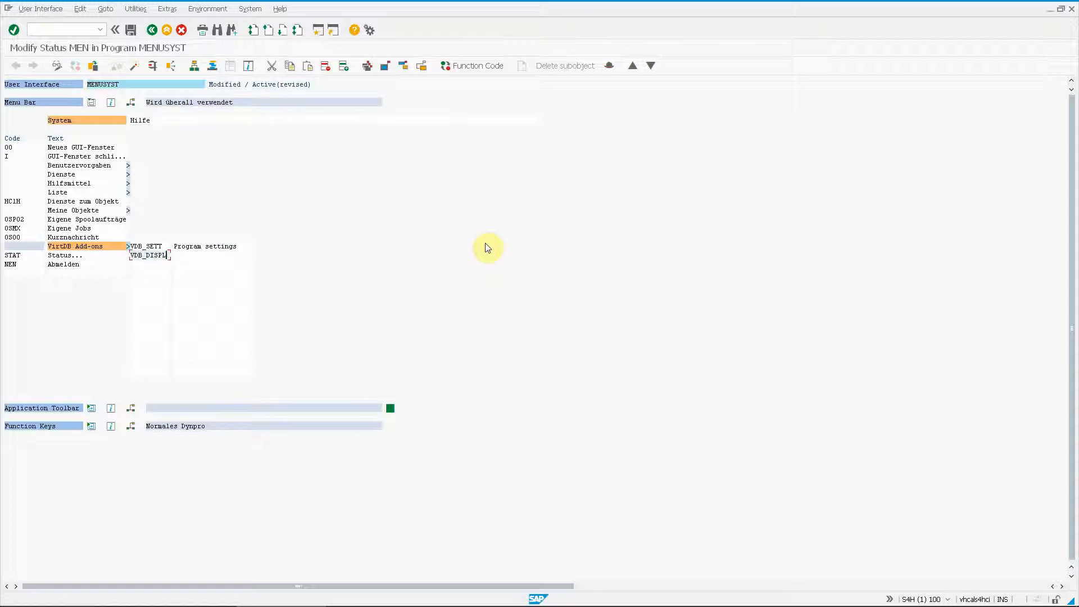
Add function code VDB_DISPL with text Data Unfolder to the VirtDB Add-ons submenu, accepting the change wherever the menu is used.
key("alt+Tab")
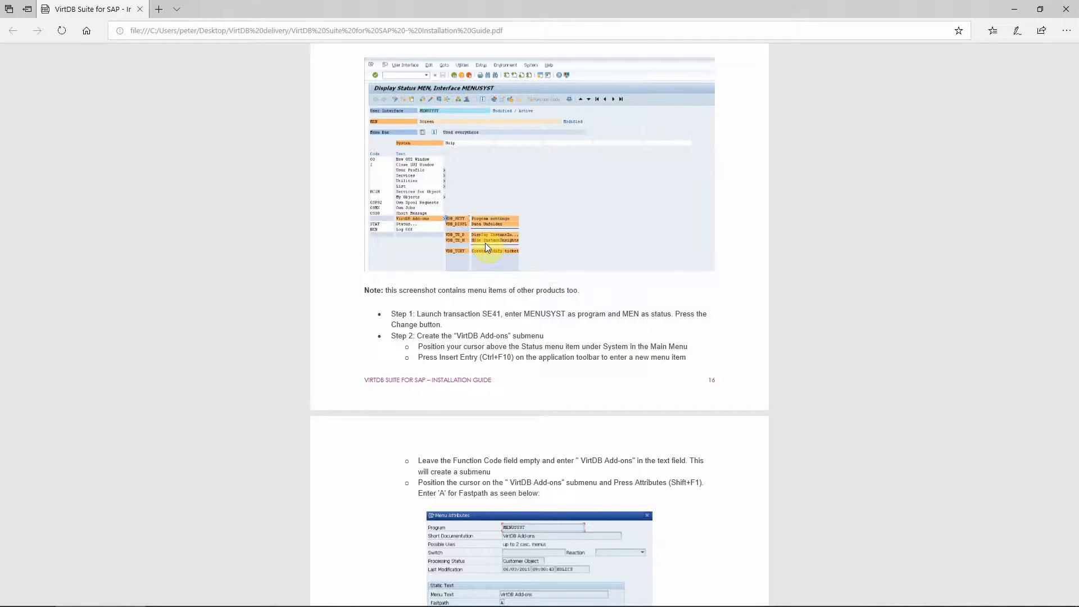
key("alt+Tab")
key("Tab")
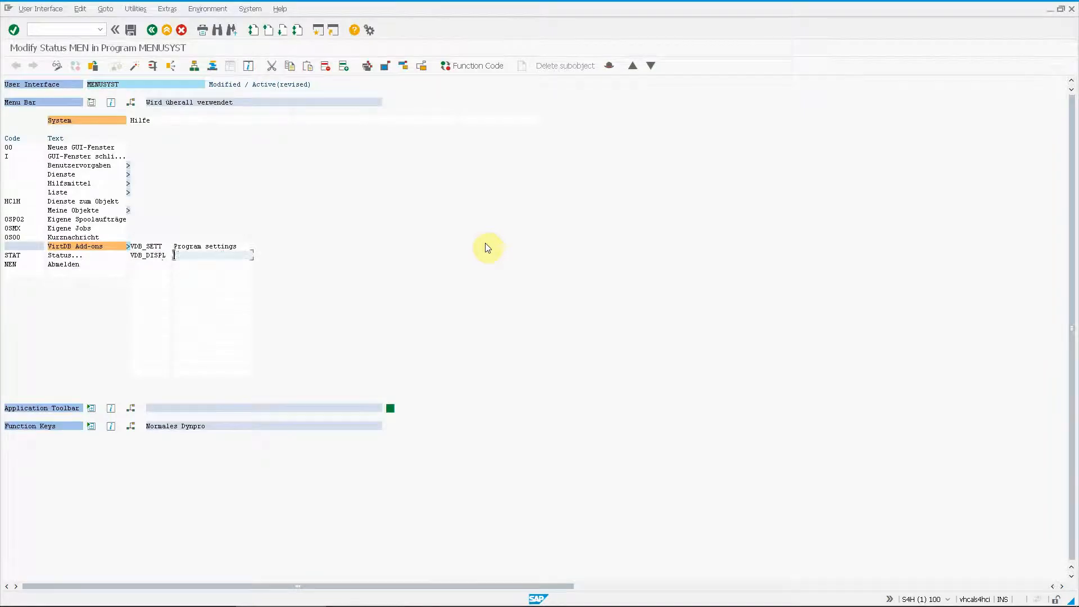
type("Data Unfolder")
key("Return")
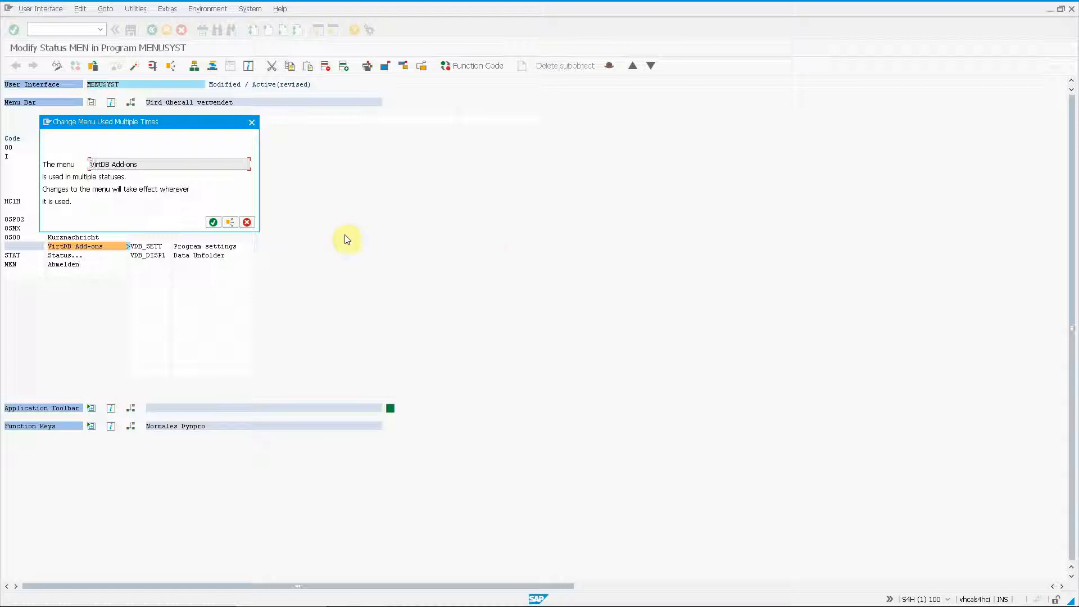
left_click(213, 222)
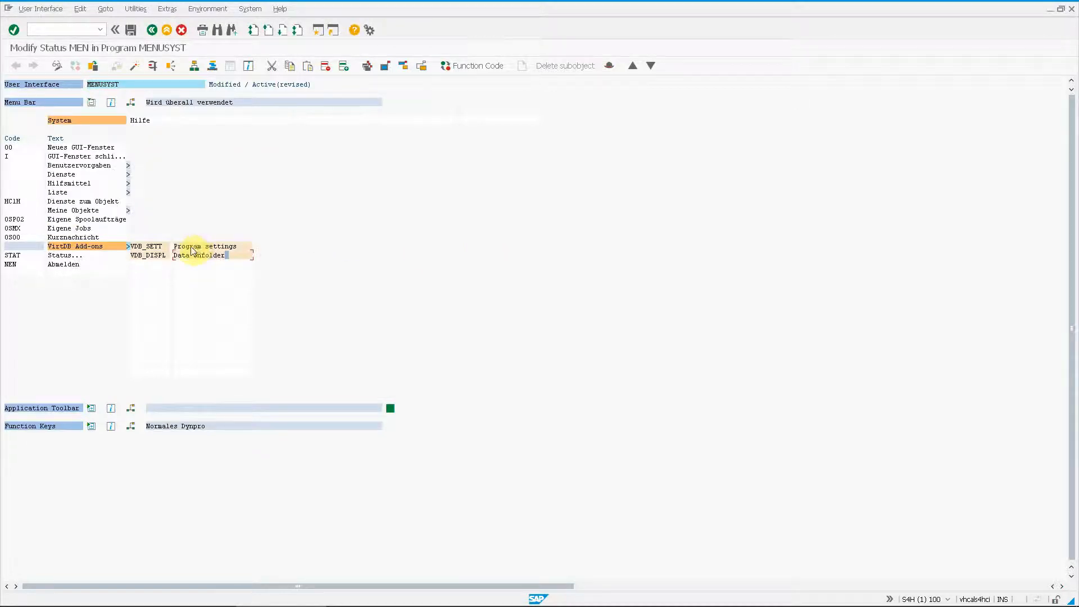
Set the VDB_SETT function's attributes to functional type H Internal Use and fastpath S.
double_click(157, 249)
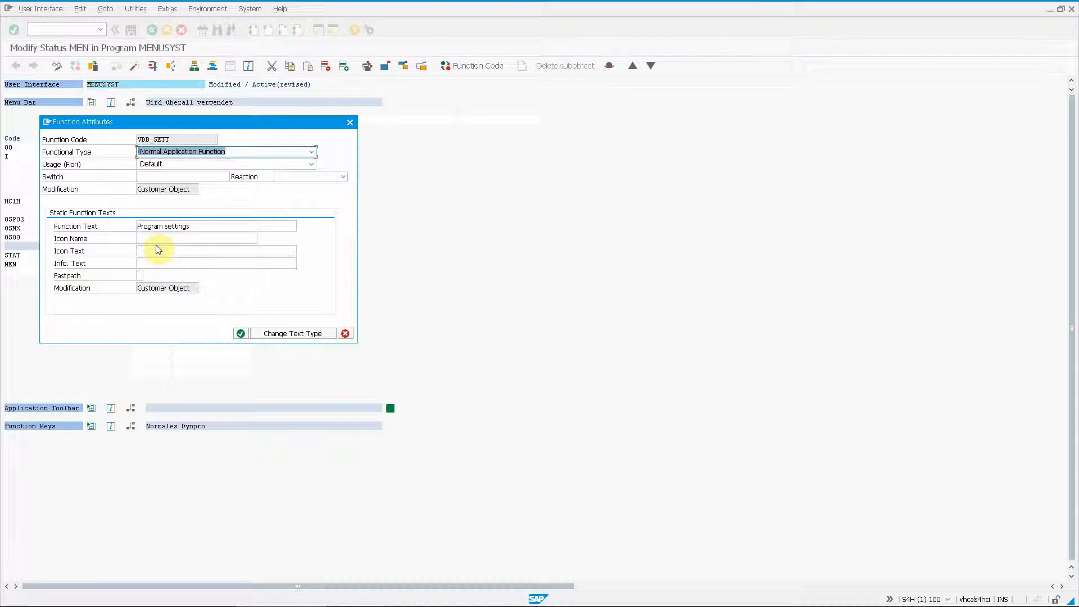
left_click(221, 153)
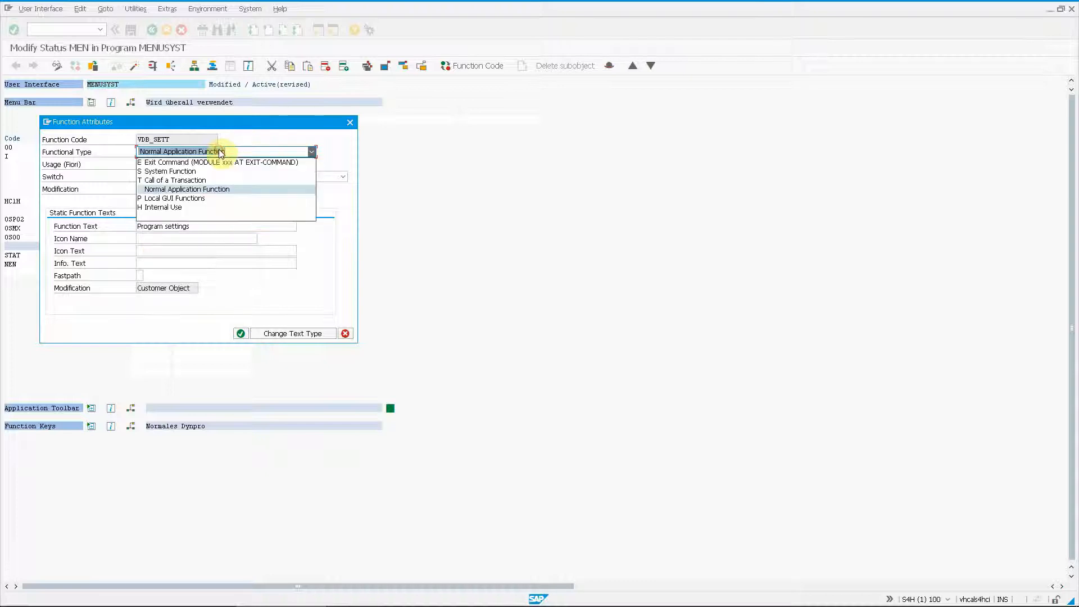
left_click(186, 208)
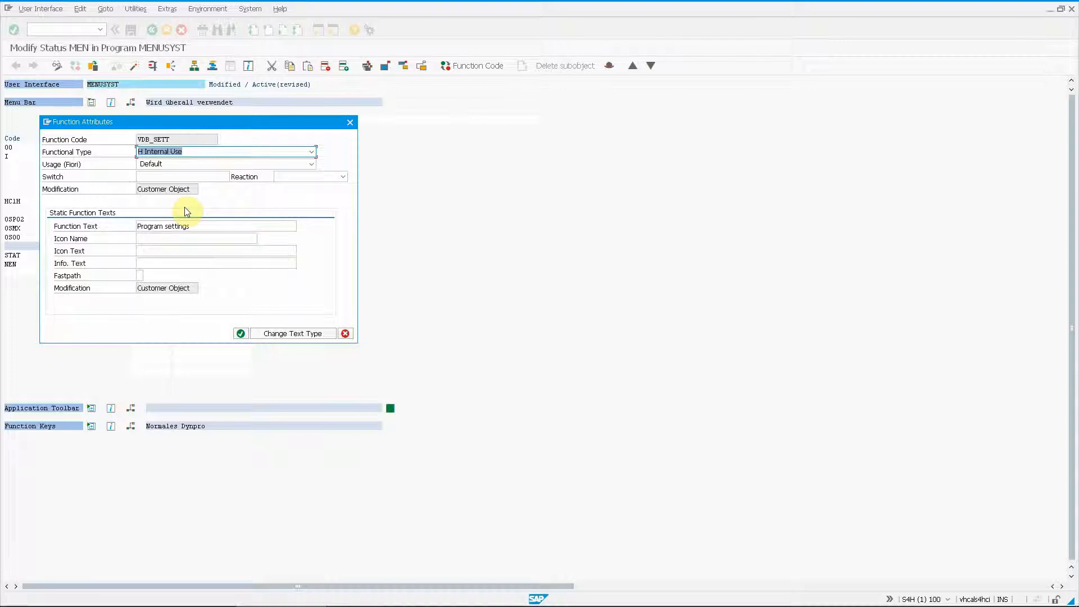
left_click(139, 275)
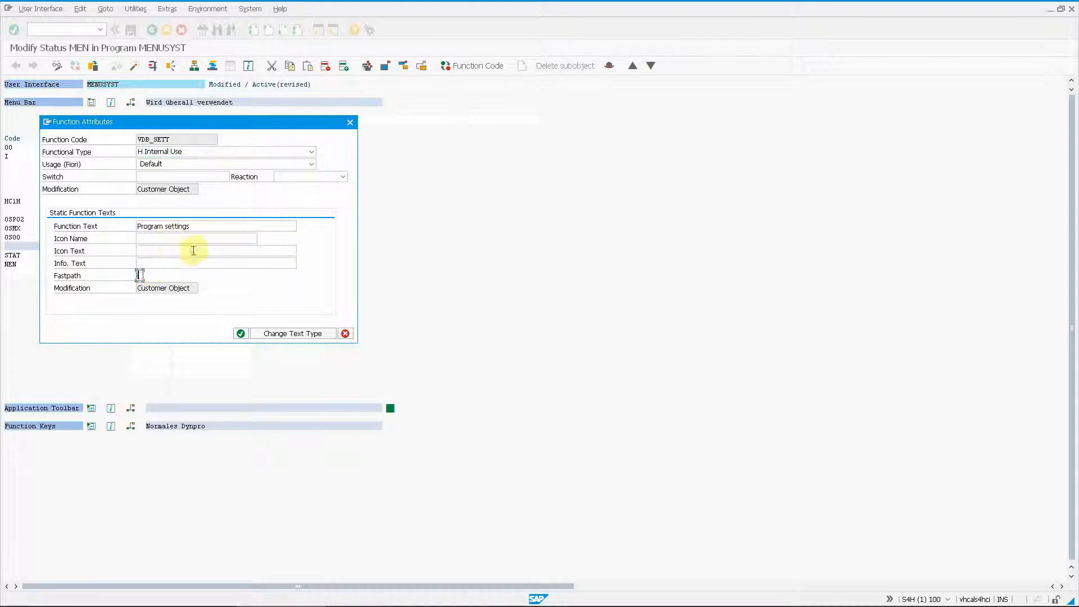
type("S")
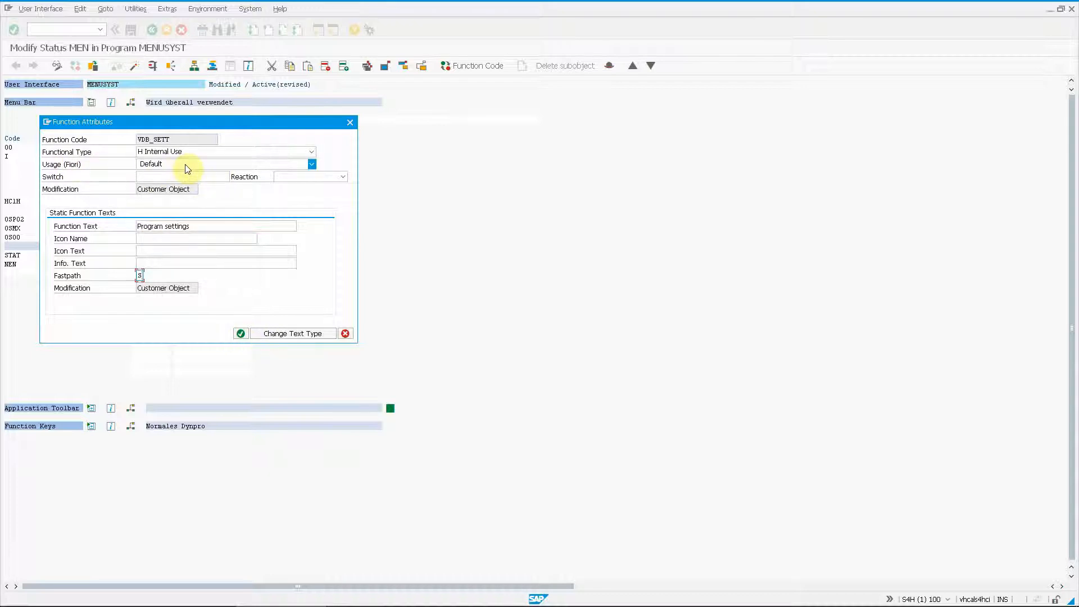
left_click(240, 333)
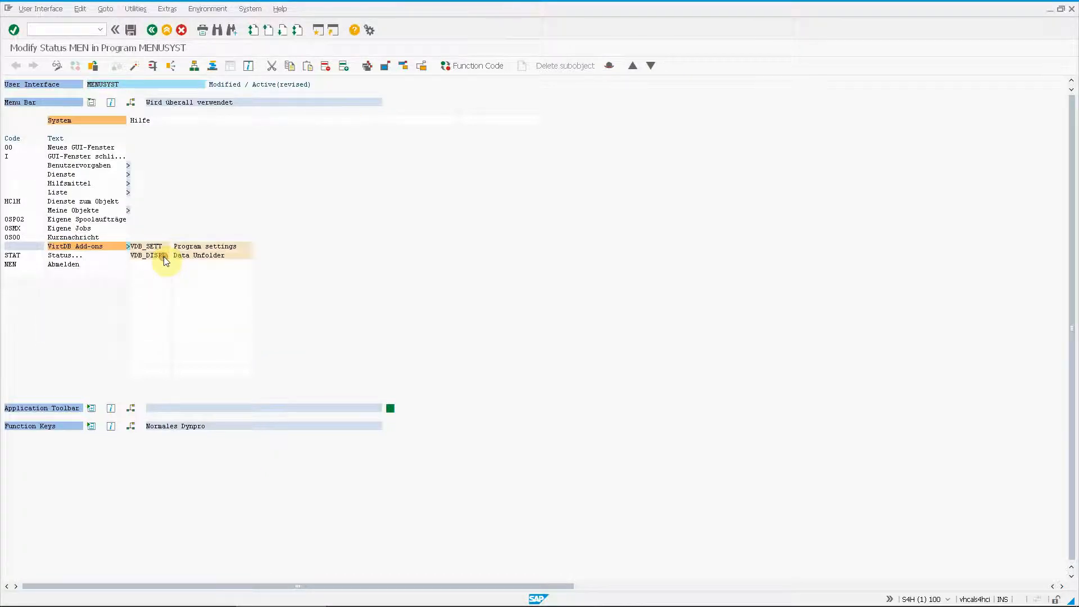
Set the VDB_DISPL function's attributes to functional type H Internal Use and fastpath D.
double_click(164, 256)
scroll(177, 186, "down", 2)
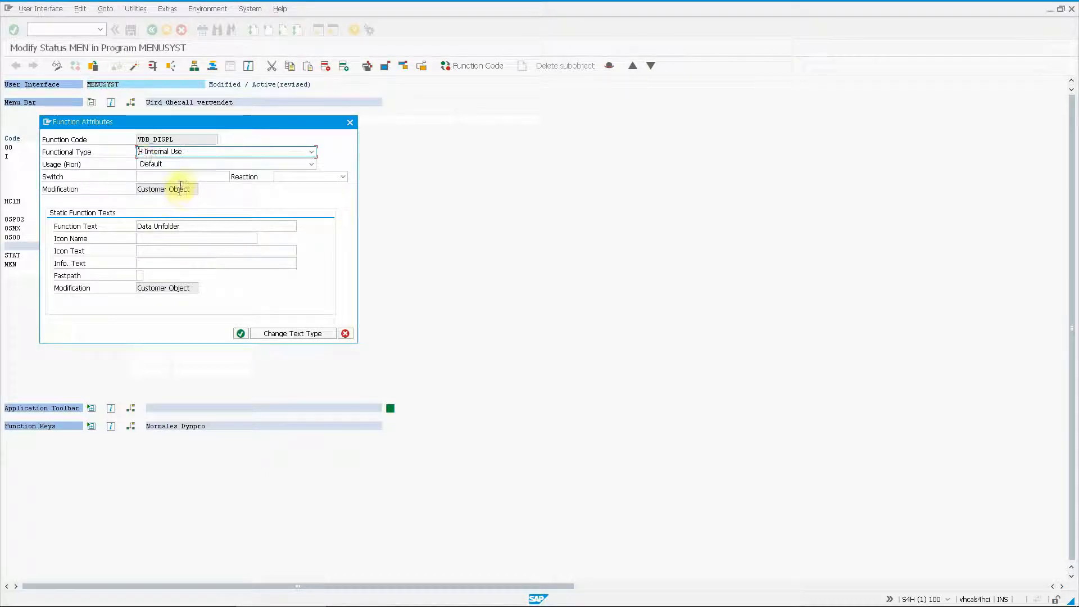
left_click(140, 155)
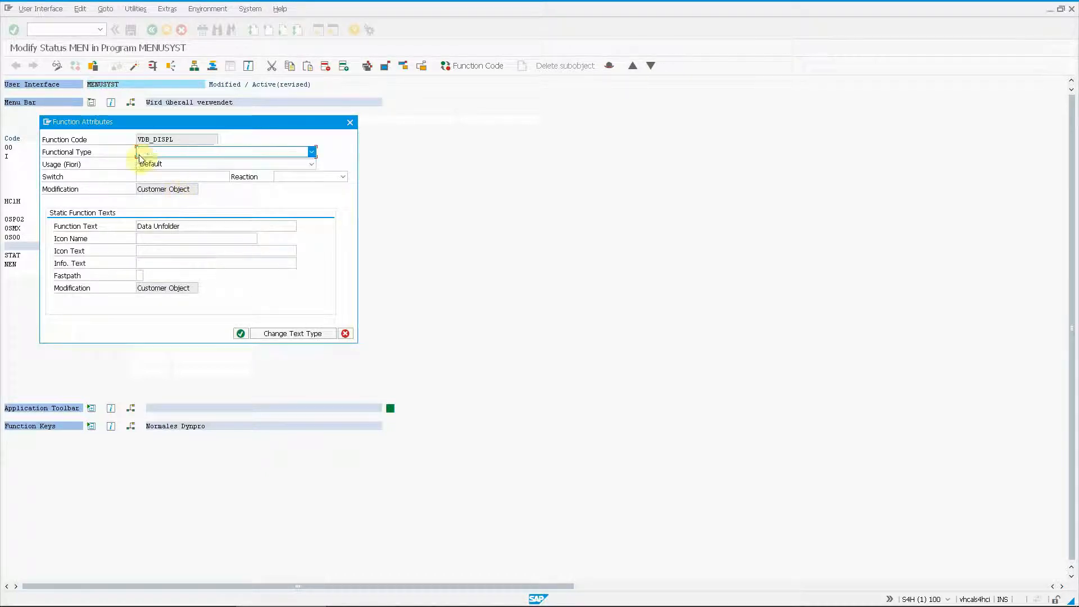
left_click(139, 276)
type("D")
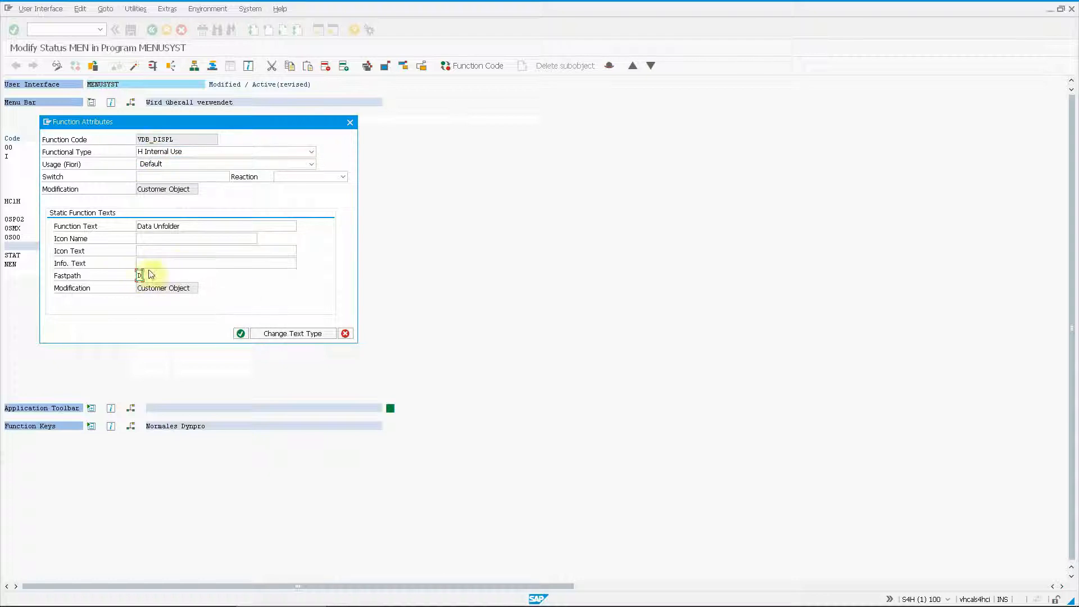
left_click(242, 334)
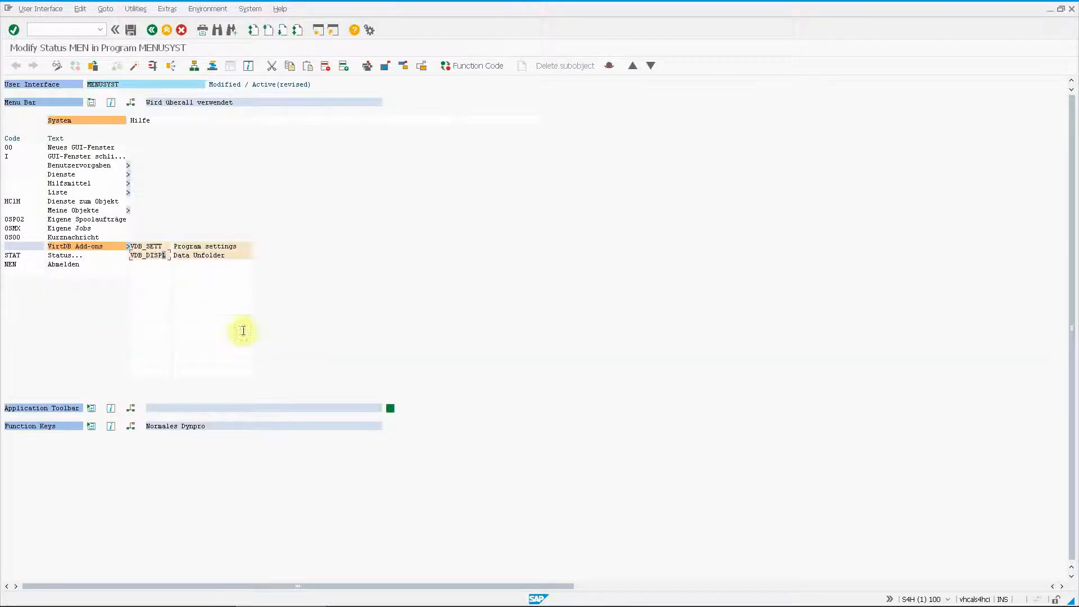
Save the MENUSYST interface to a new workbench request with the short description VirtDB installation (WB).
left_click(130, 30)
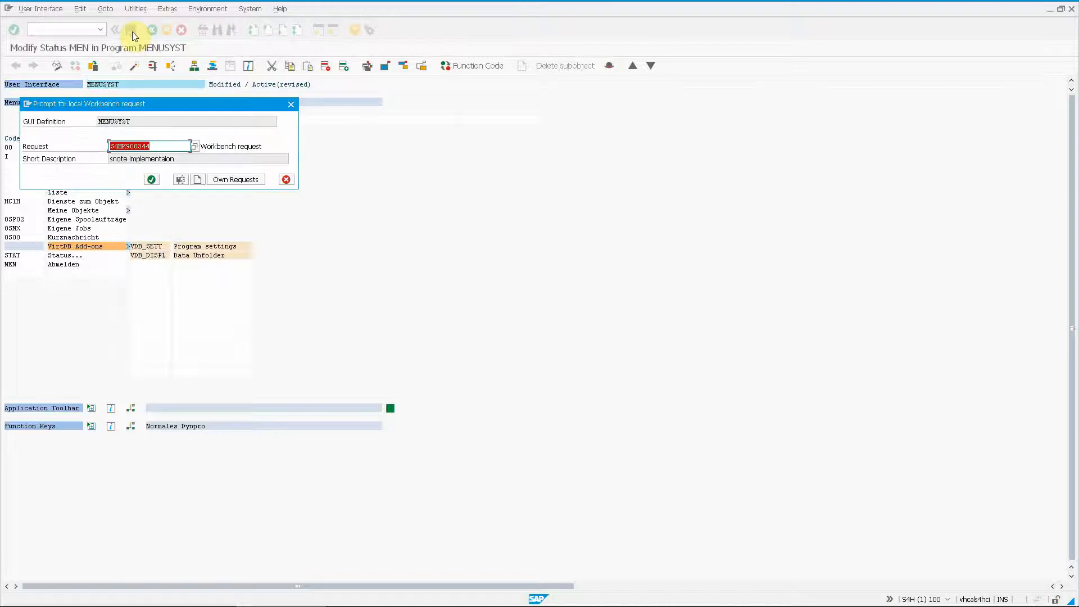
left_click(197, 180)
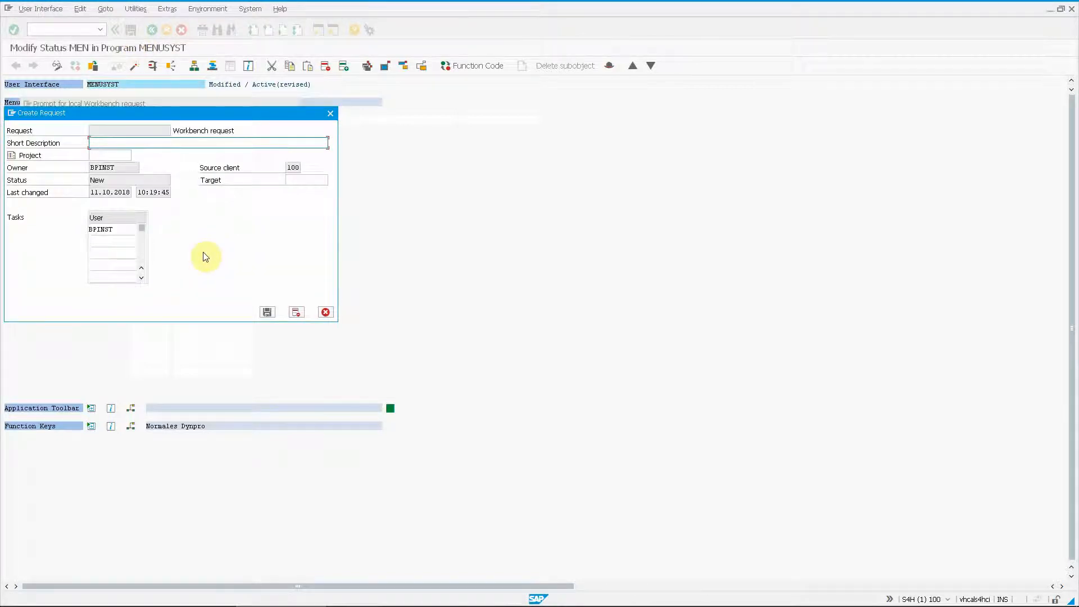
type("VirtDB installation (WB")
key("Return")
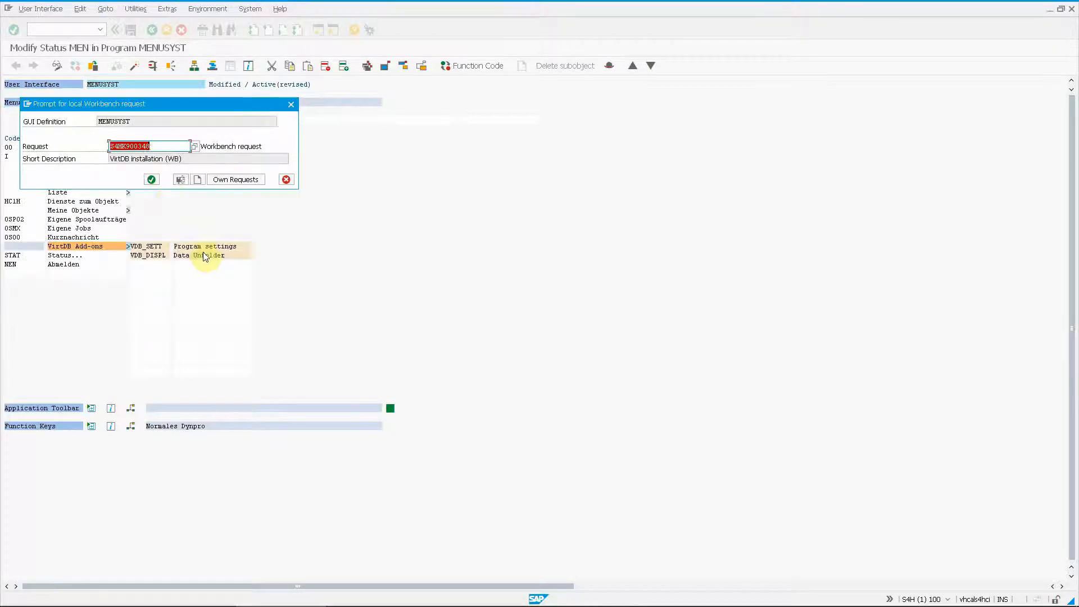
left_click(151, 179)
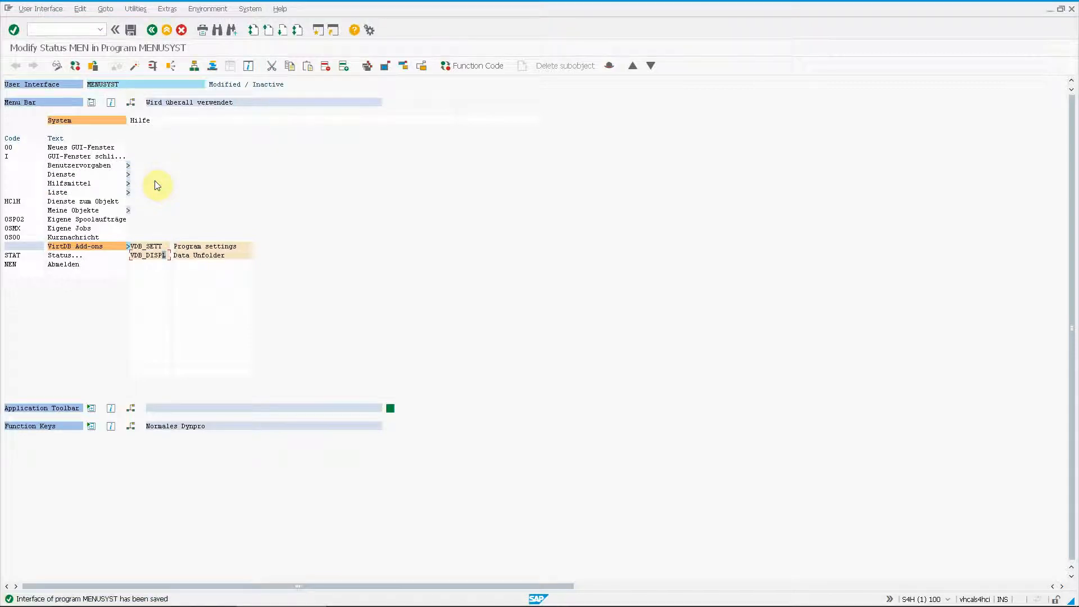
Activate the MENUSYST user interface from the list of inactive transportable objects.
left_click(152, 248)
left_click(135, 68)
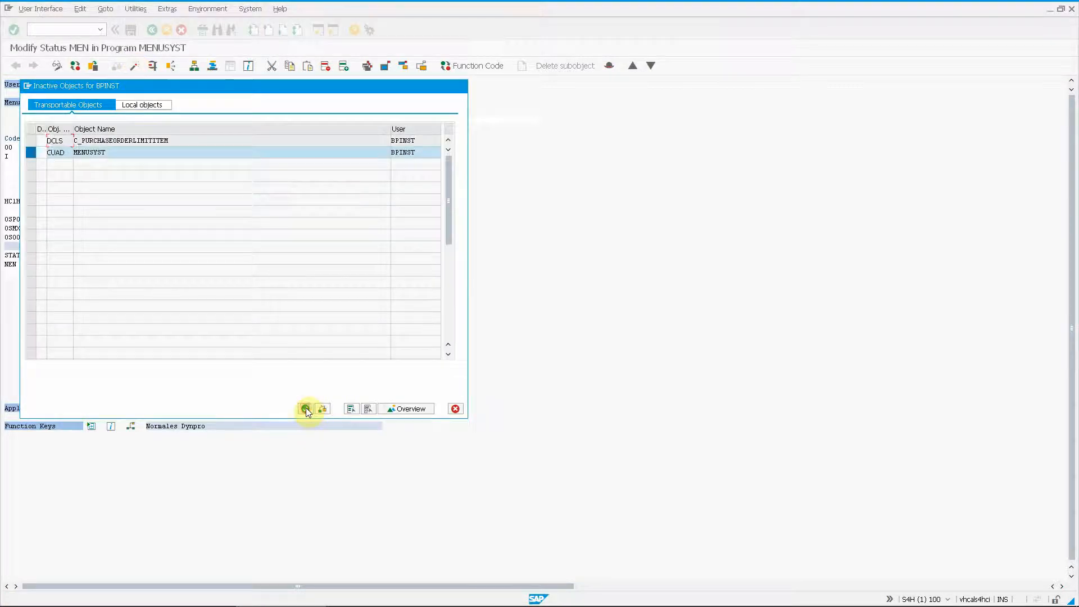
left_click(305, 408)
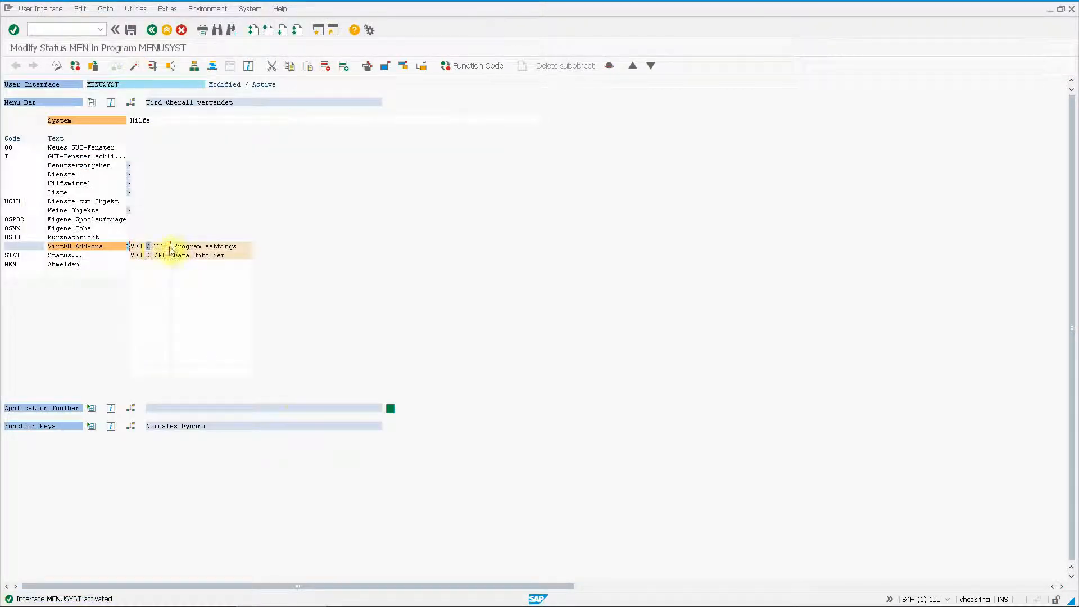
Activate function code VDB_SETT in the LIST and MEN statuses.
left_click(170, 10)
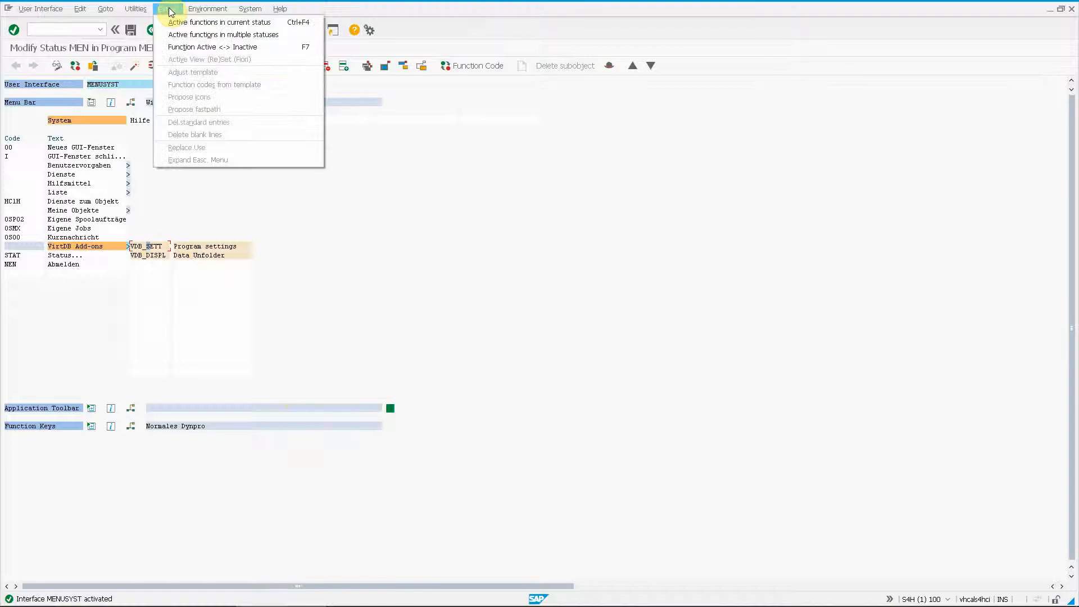
left_click(203, 37)
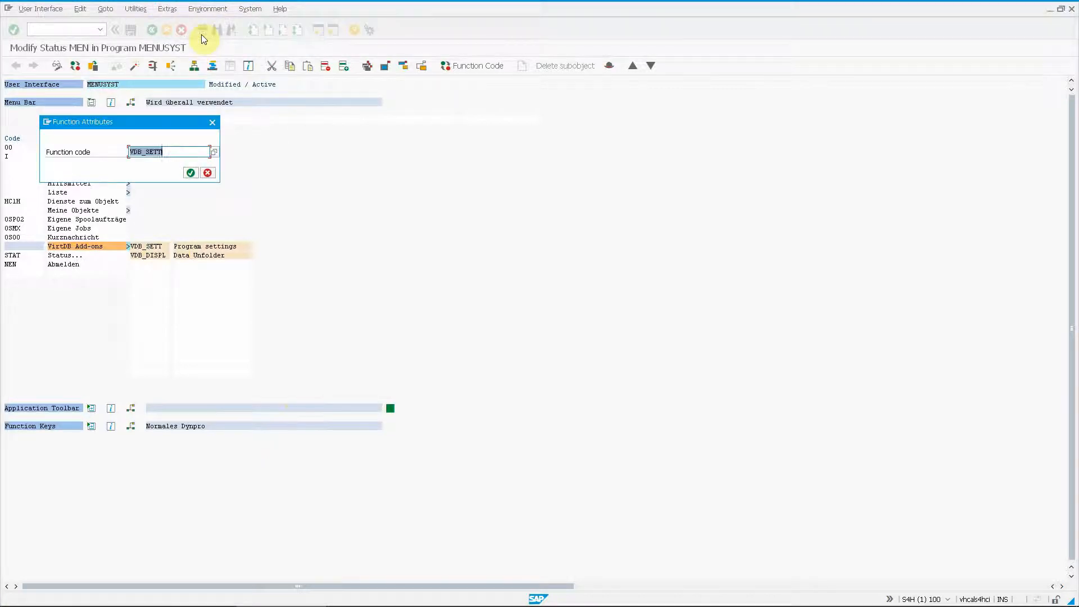
key("Return")
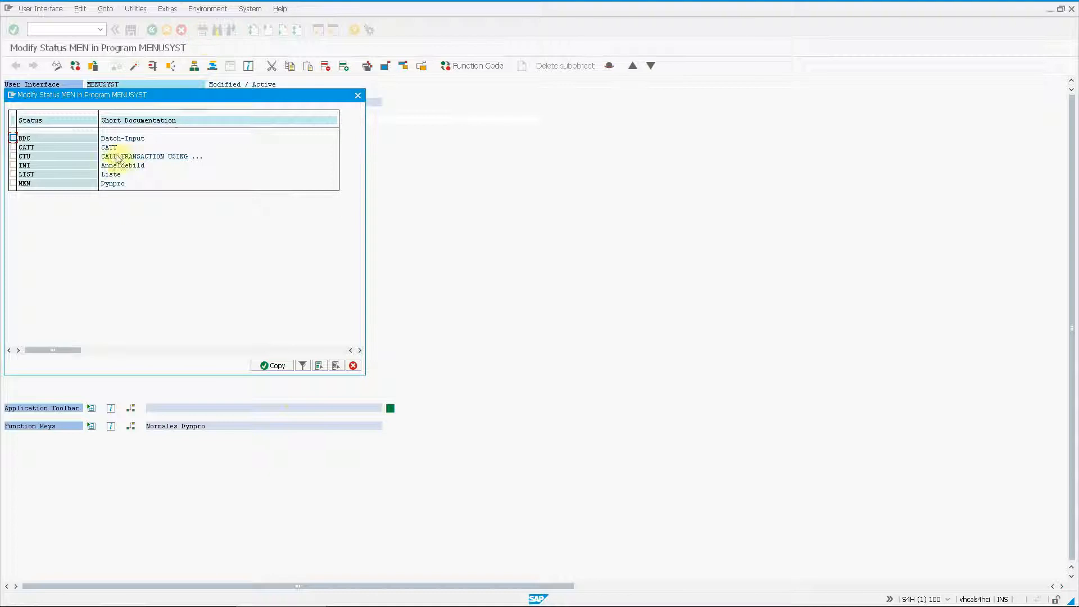
left_click(12, 174)
left_click(12, 183)
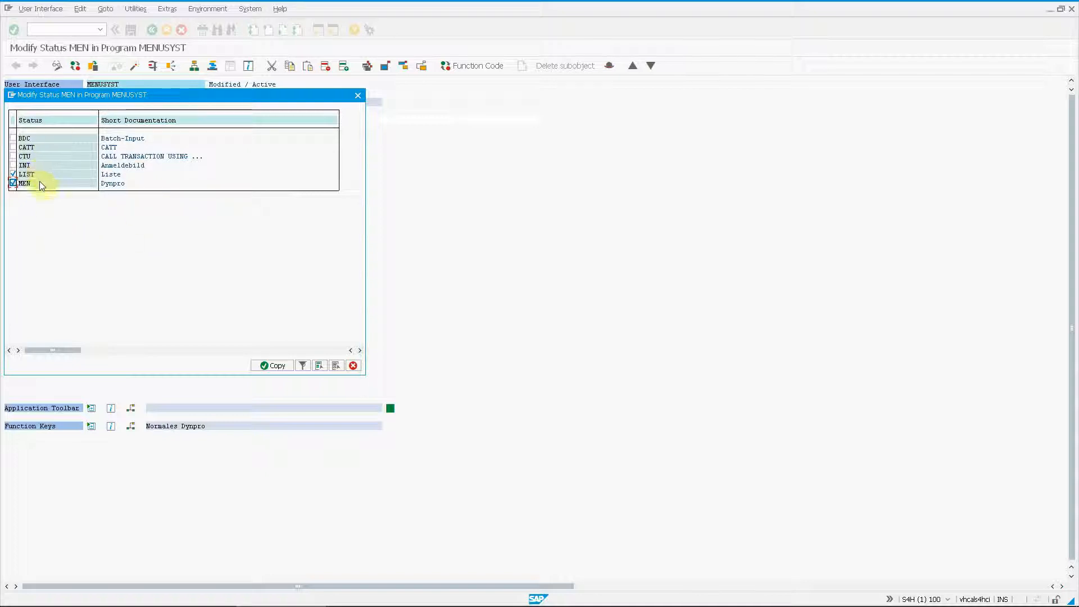
left_click(275, 366)
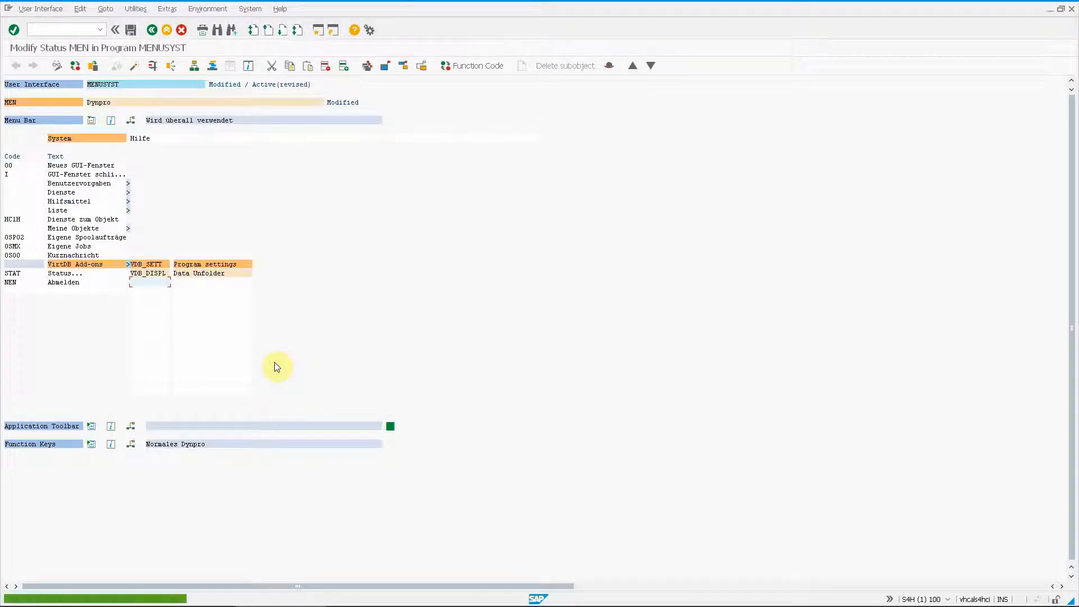
Activate function code VDB_DISPL across multiple statuses, including MEN, and reactivate the MENUSYST interface before leaving the status.
double_click(150, 273)
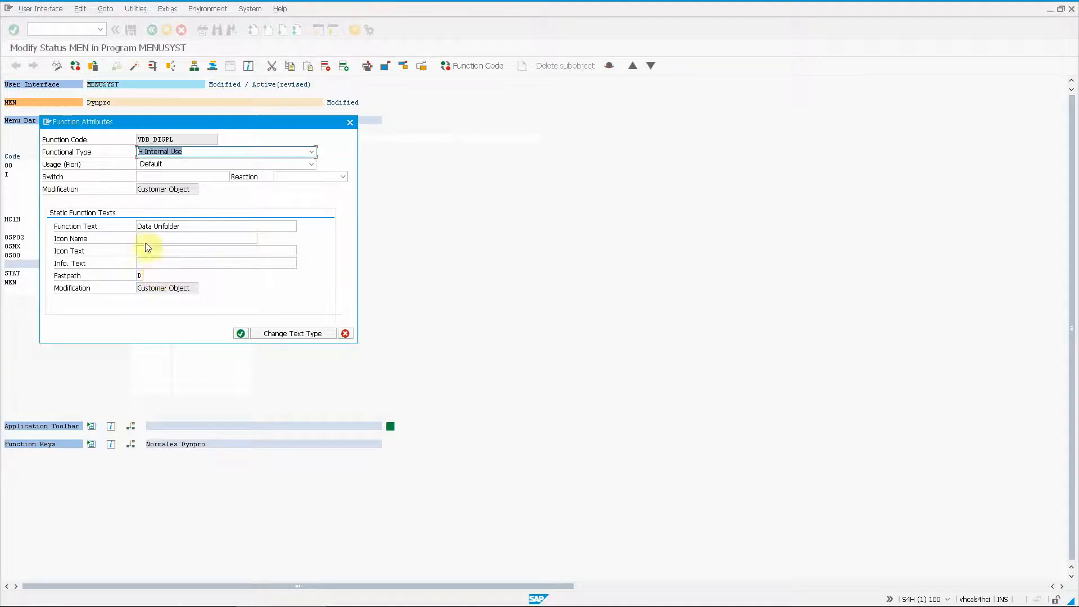
key("Return")
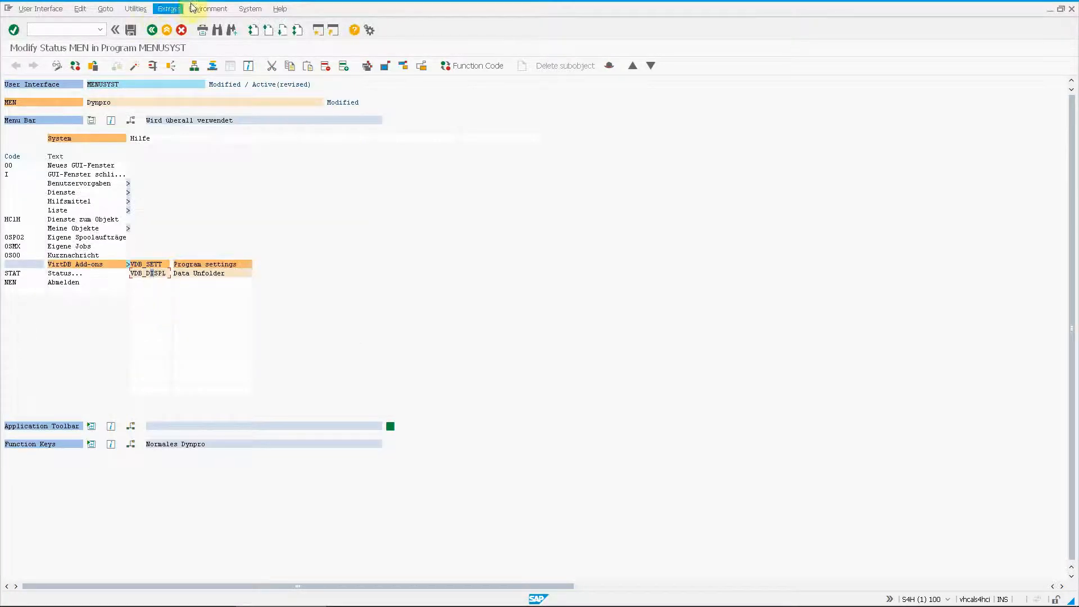
left_click(172, 9)
left_click(173, 35)
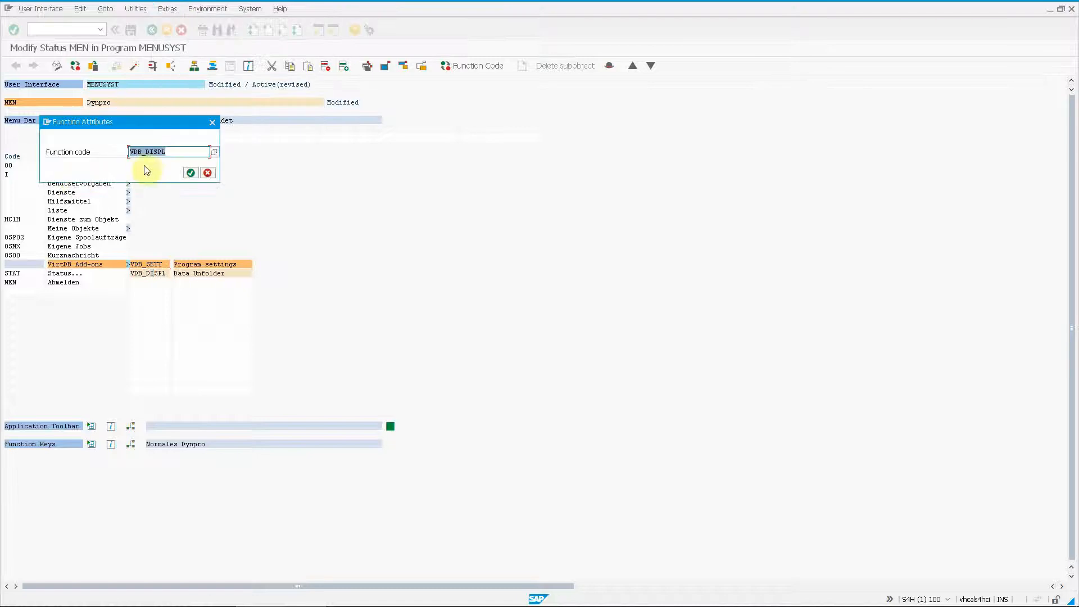
key("Return")
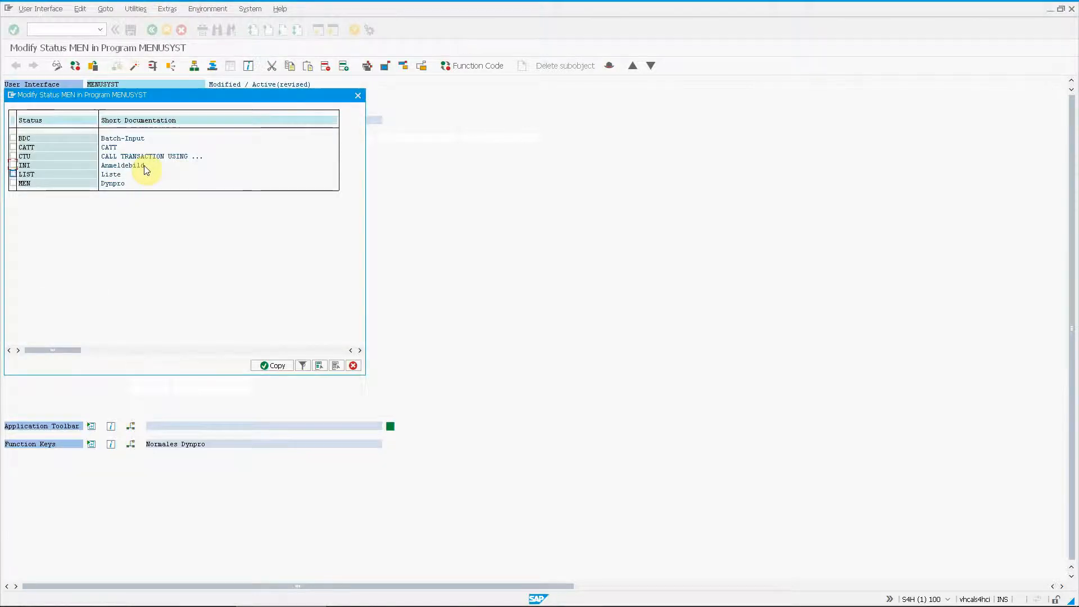
key("Return")
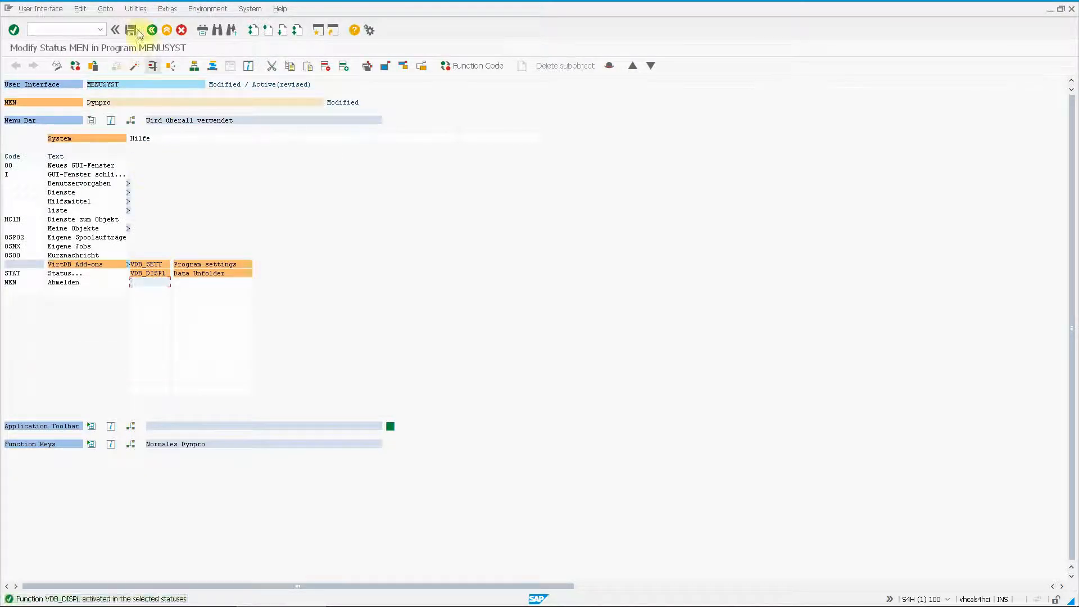
left_click(137, 66)
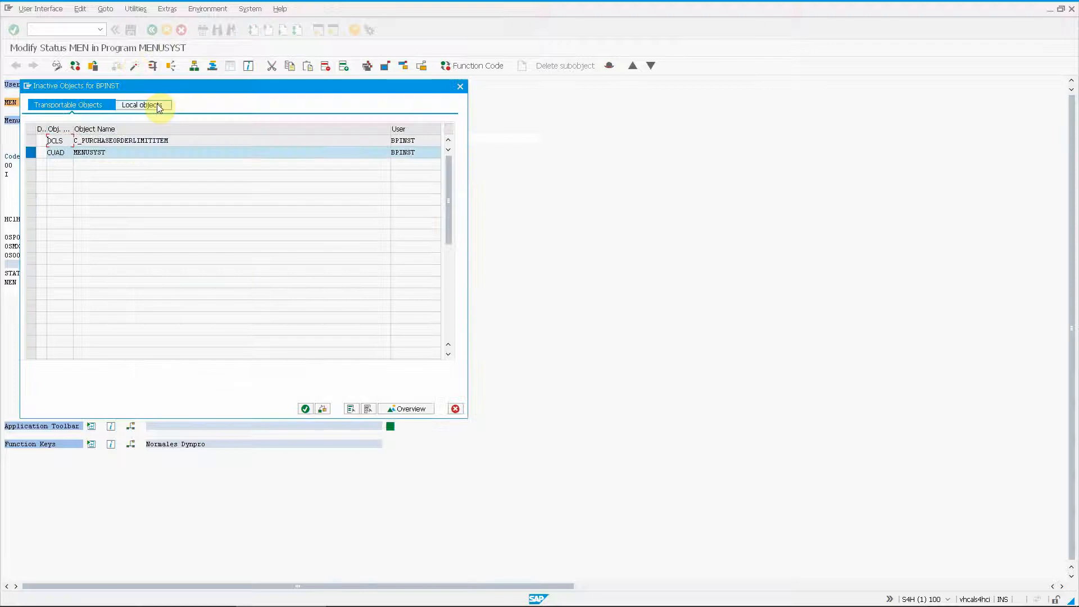
key("Return")
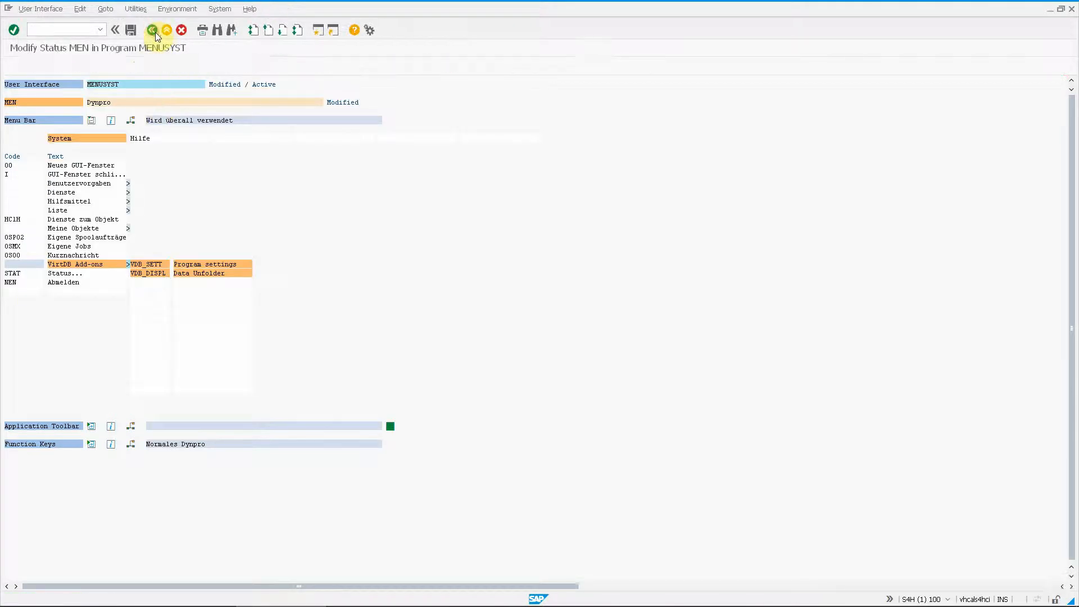
left_click(154, 32)
Try to open status MEN_UC of MENUSYST for changes, accepting the system interface notice.
left_click(106, 147)
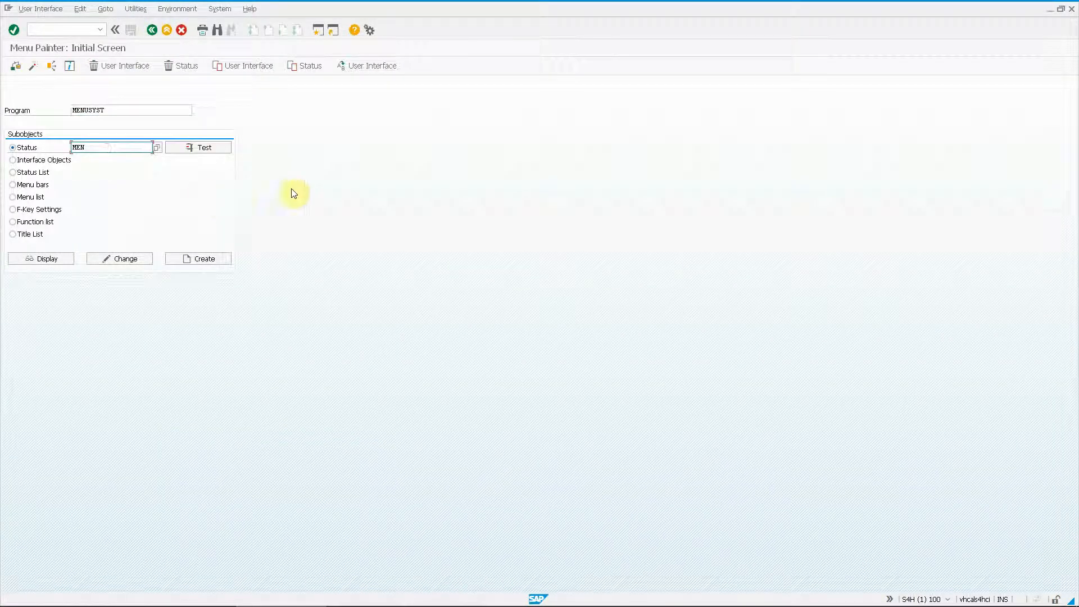
type("_UC")
left_click(128, 259)
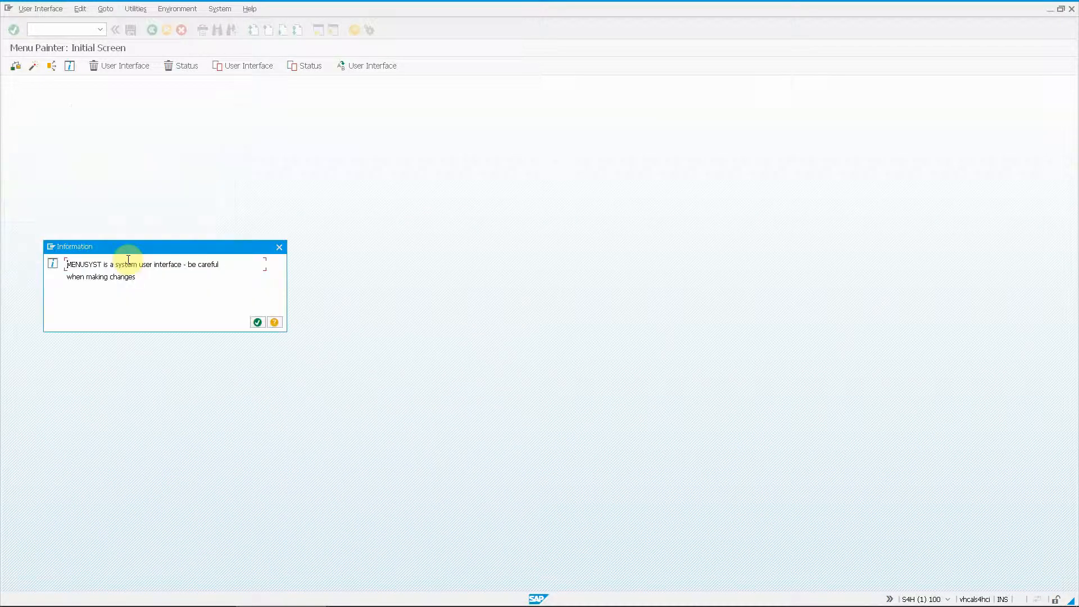
key("Return")
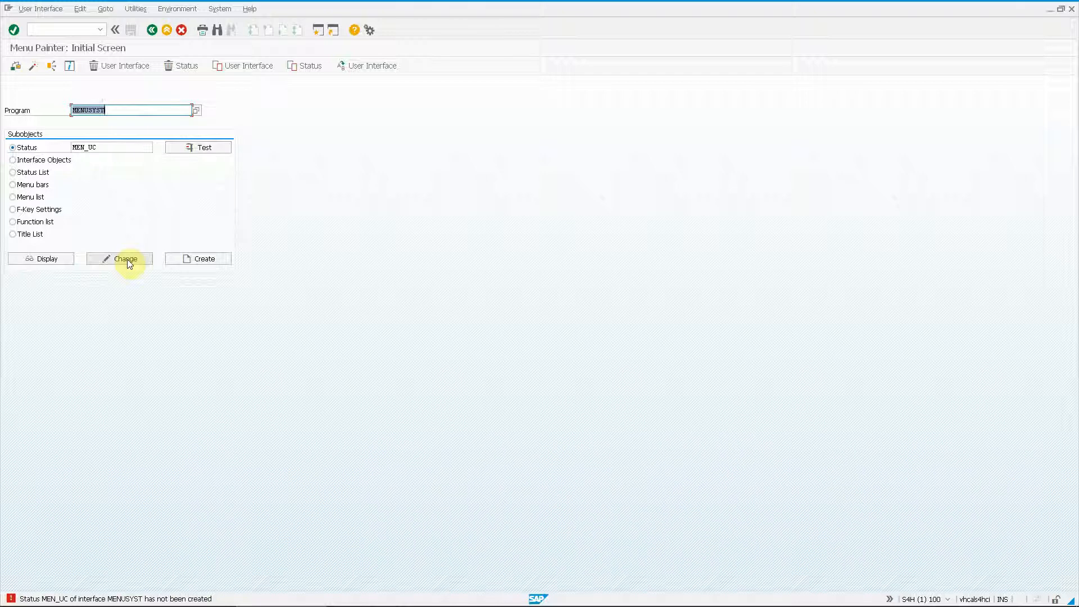
Open status LIST_UC of MENUSYST for changes, accepting the system interface and modification language notices.
left_click(89, 147)
key("shift+Left")
key("shift+Left")
key("shift+Left")
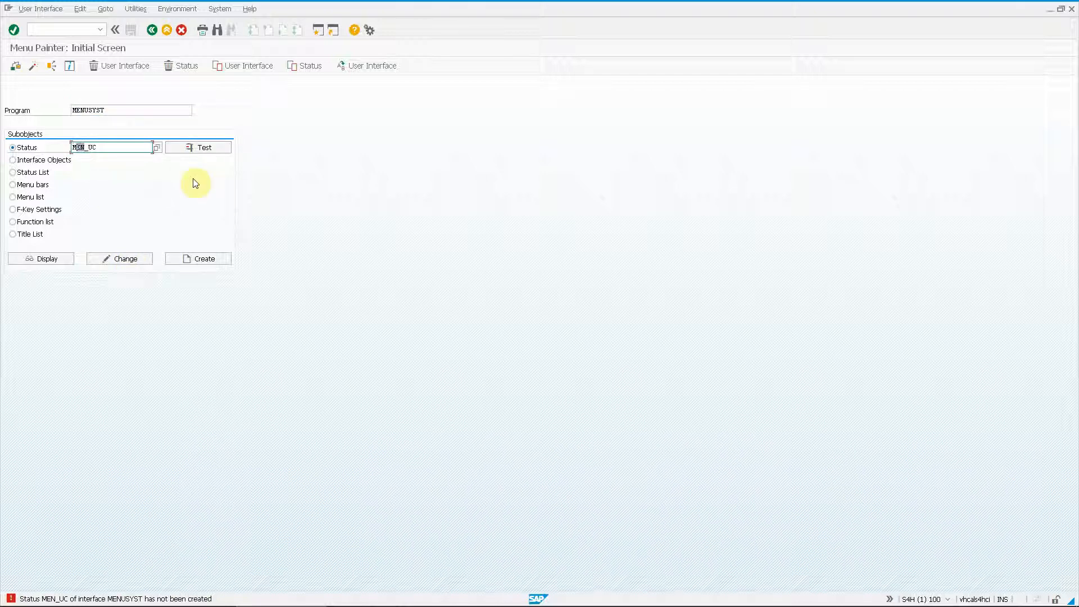
key("Delete")
key("shift+End")
type("LIST_")
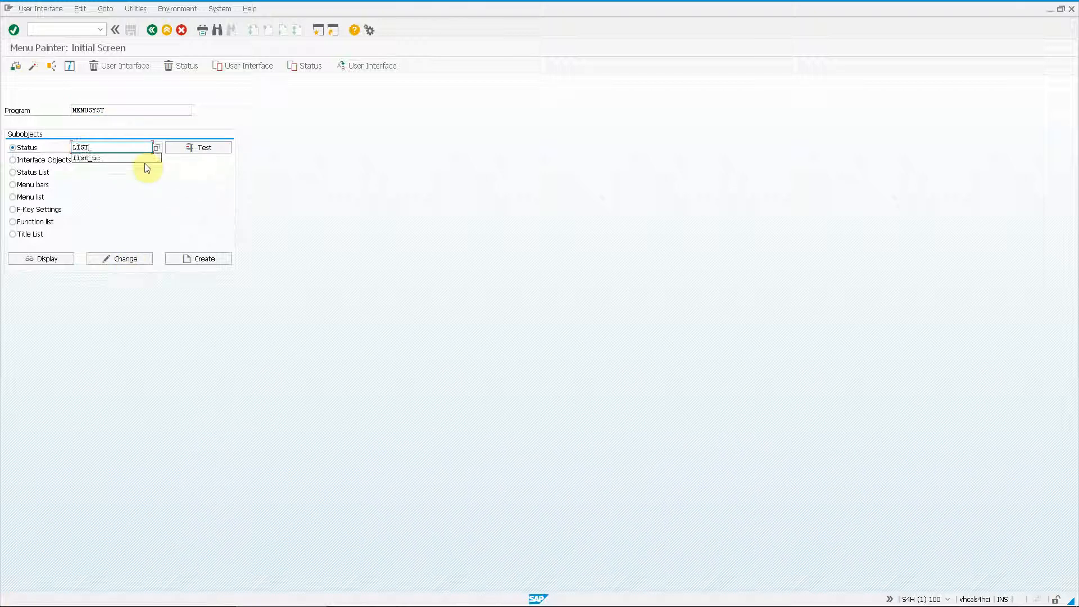
type("UC")
left_click(119, 259)
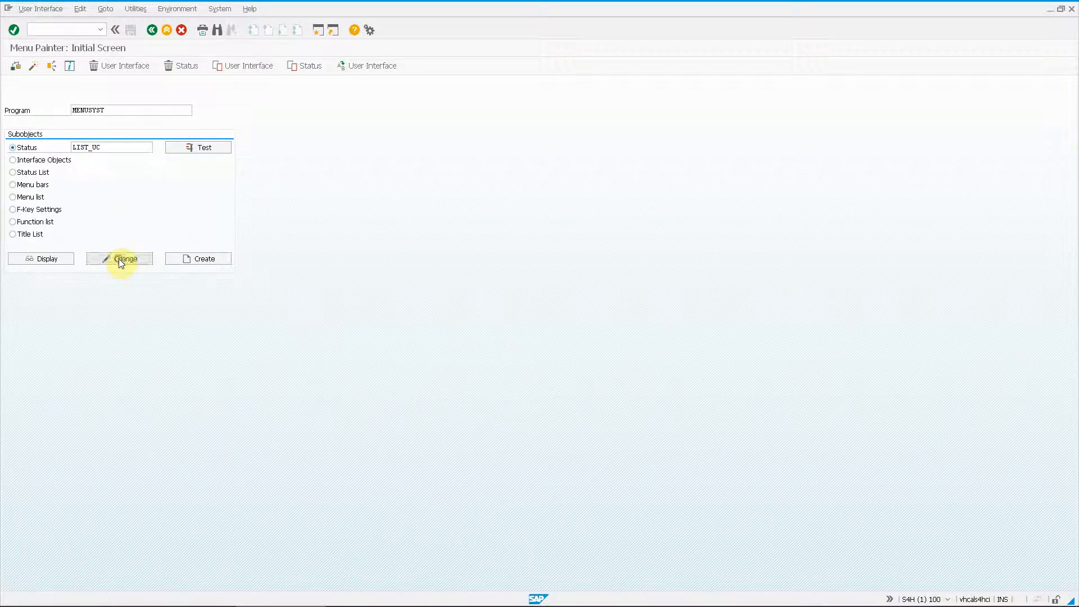
key("Return")
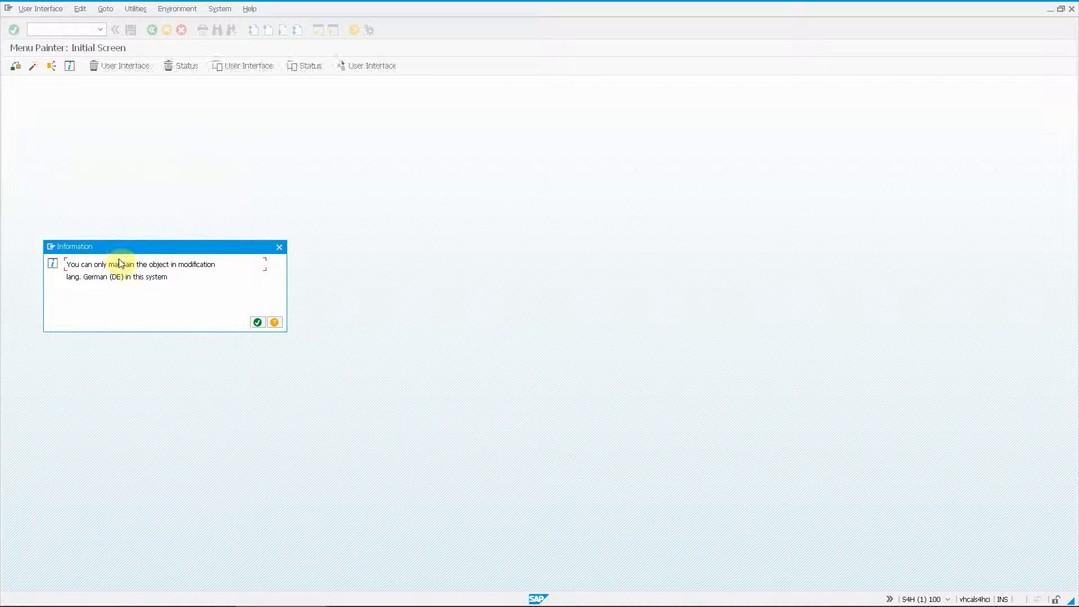
key("Return")
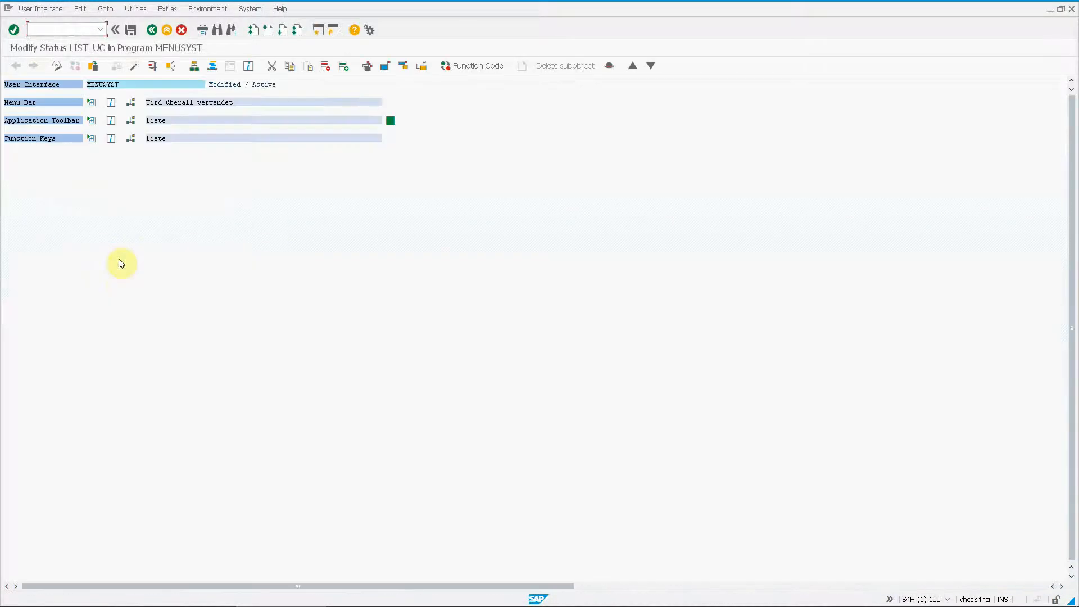
Add VirtDB Add-ons above Status... in the System menu of LIST_UC, referencing the existing menu.
left_click(91, 103)
double_click(85, 121)
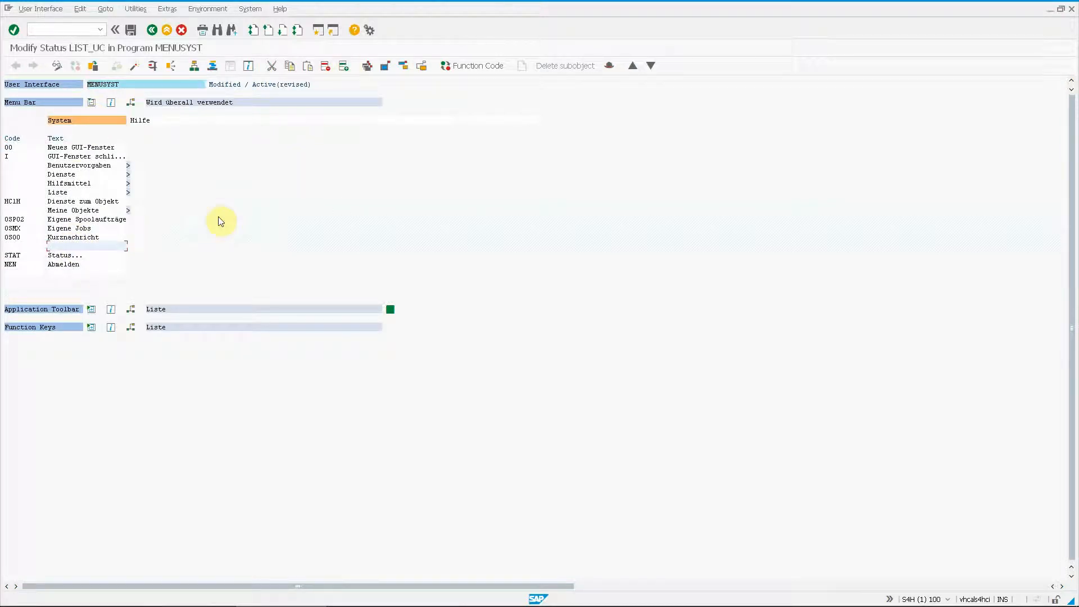
left_click(96, 246)
type("VirtDB Add-ons")
key("Return")
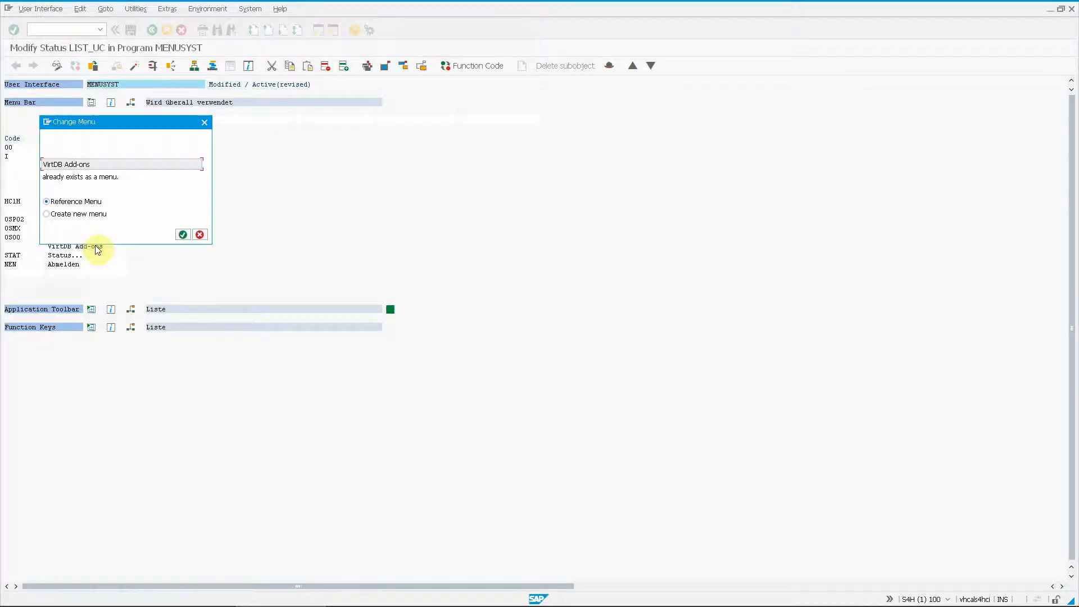
left_click(183, 235)
Expand the VirtDB Add-ons submenu and activate function code VDB_SETT in the LIST_UC status.
left_click(115, 248)
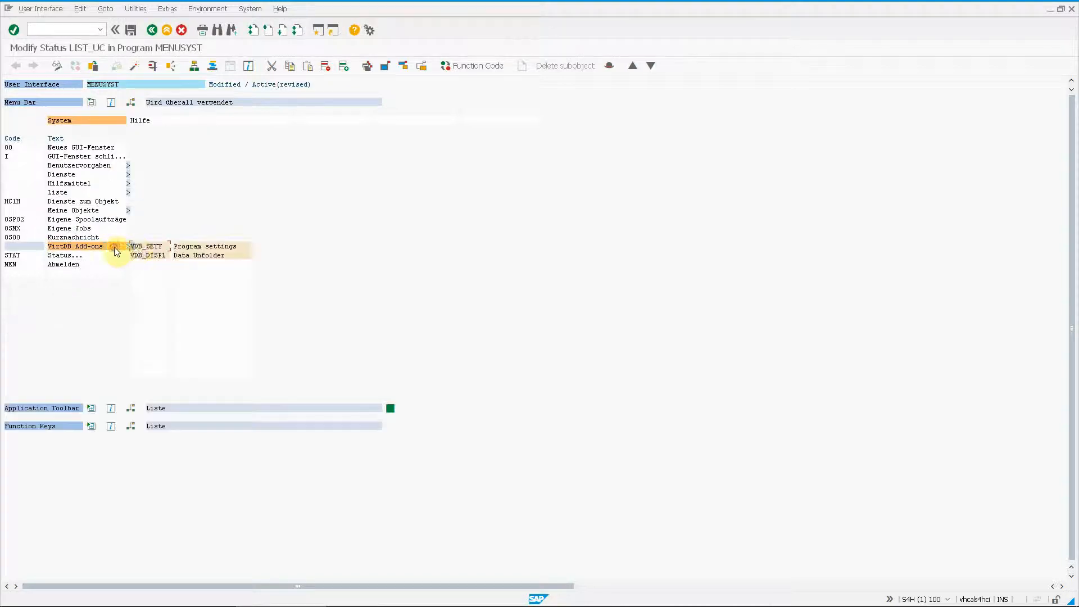
left_click(172, 7)
left_click(186, 36)
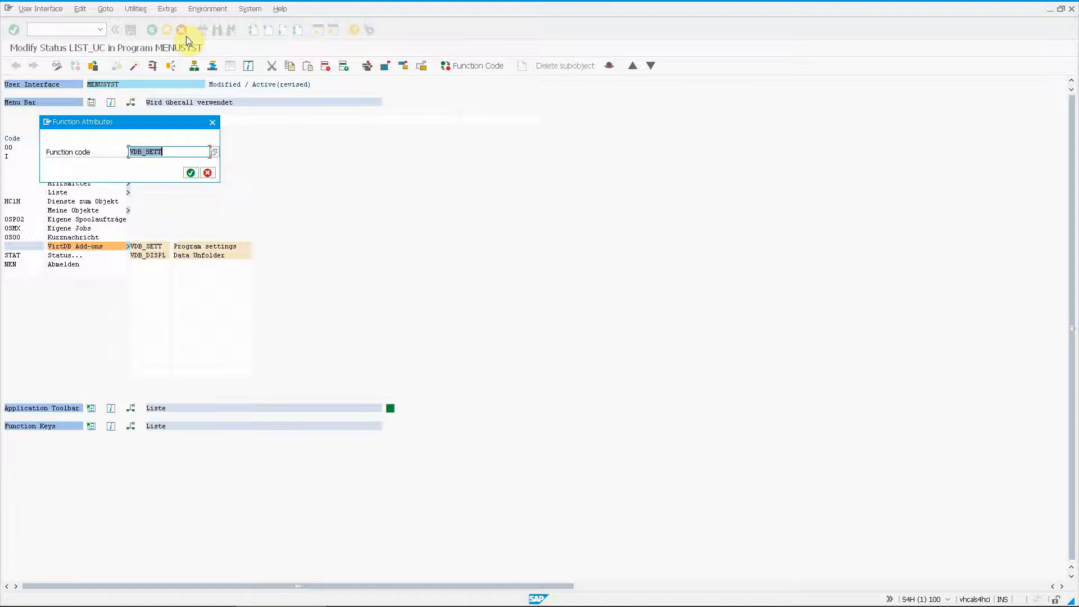
key("Return")
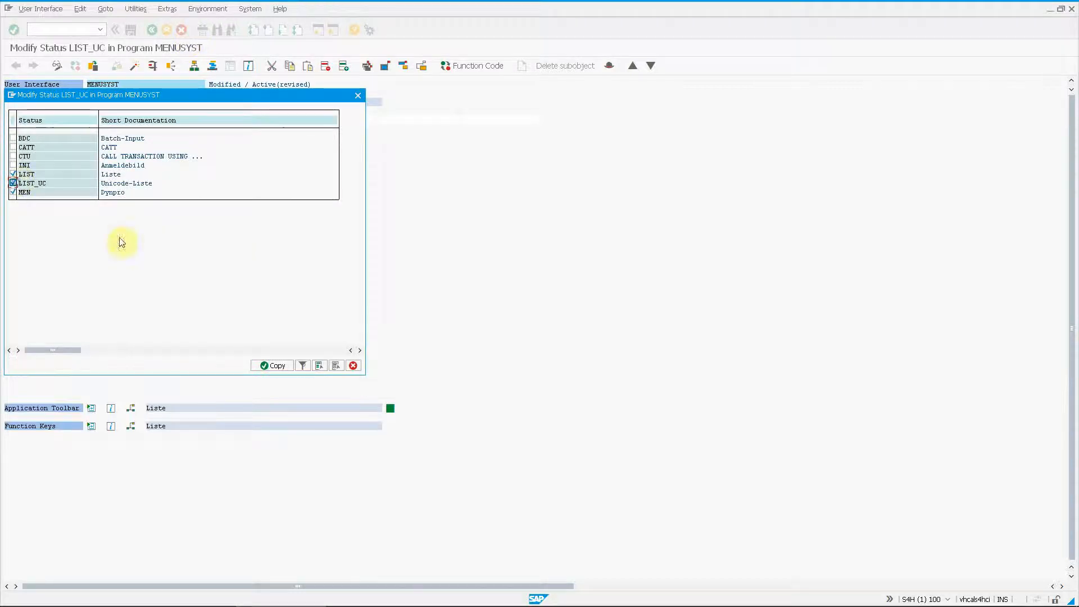
left_click(272, 366)
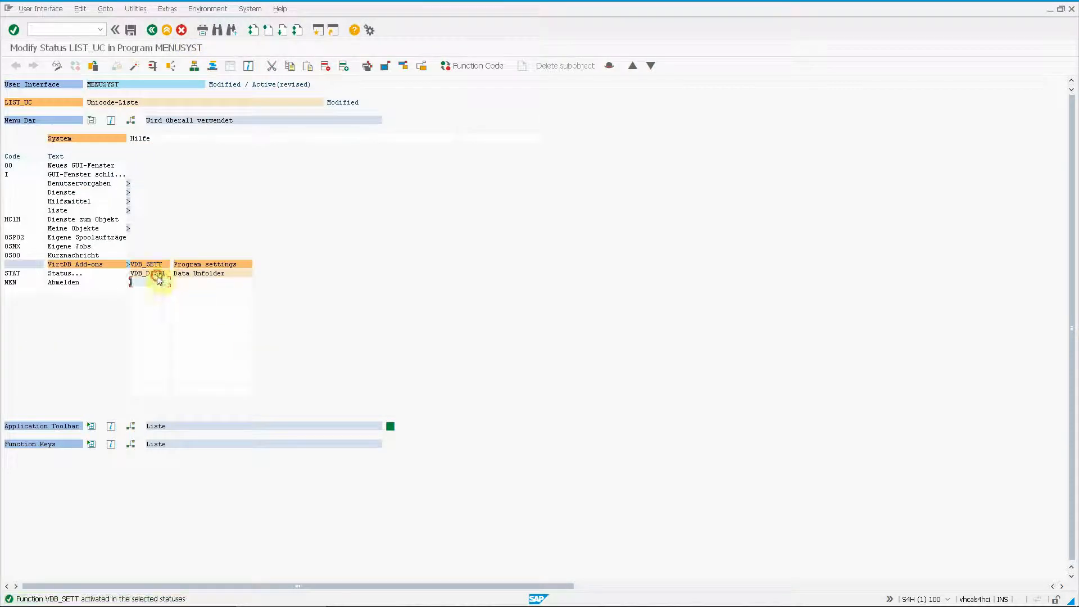
Activate function code VDB_DISPL in the LIST_UC status, keeping LIST and MEN selected.
left_click(208, 8)
mouse_move(170, 10)
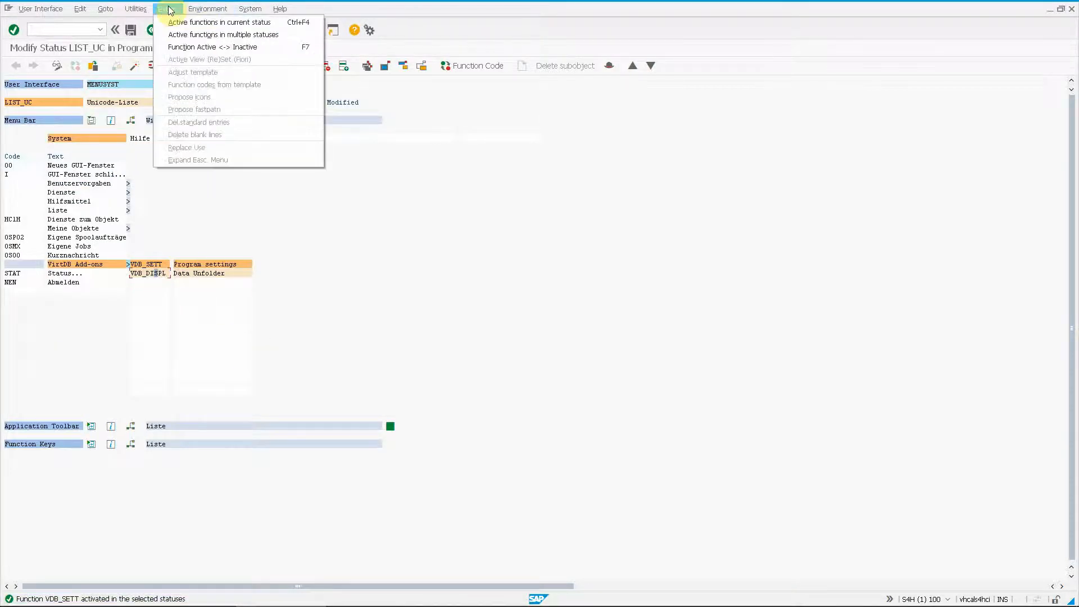
left_click(178, 35)
key("Return")
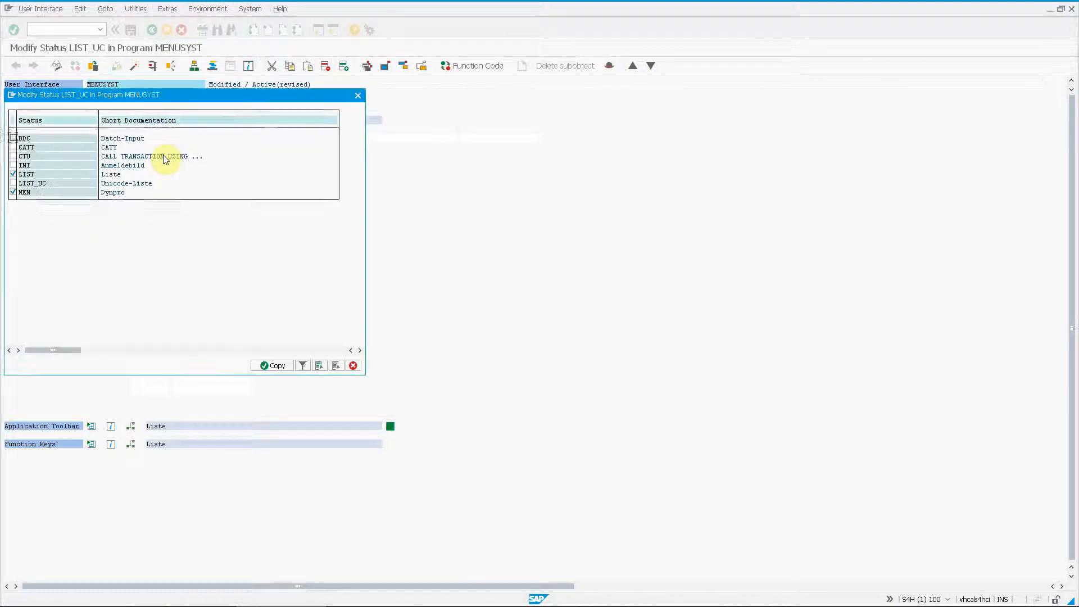
key("Down")
key("Down")
key("Down")
key("Down")
key("Down")
key("space")
key("Return")
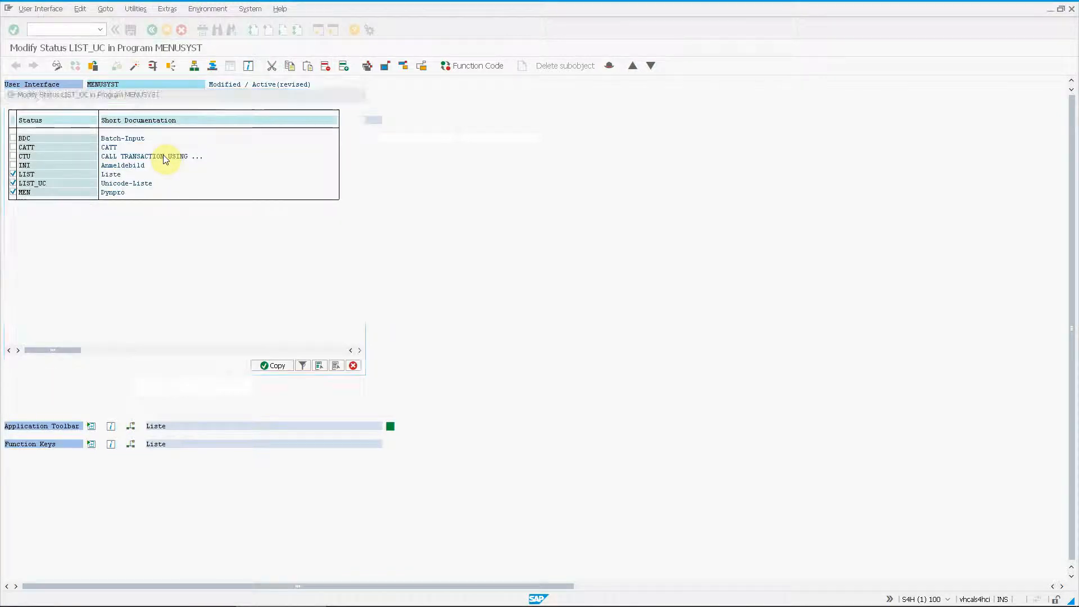
Save and activate the MENUSYST interface, and leave the LIST_UC status.
left_click(131, 30)
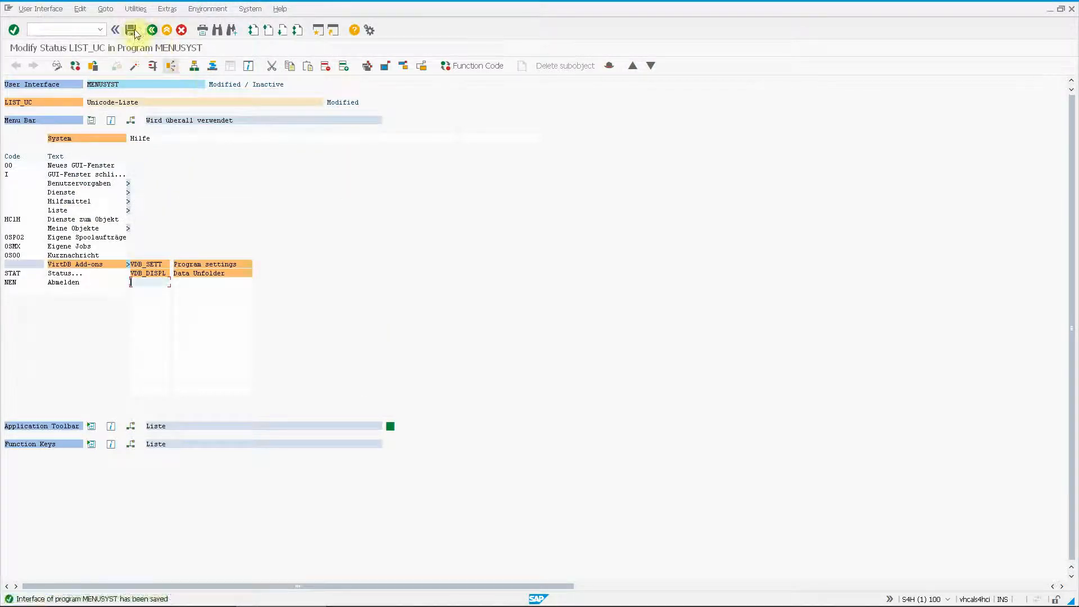
left_click(135, 66)
left_click(459, 85)
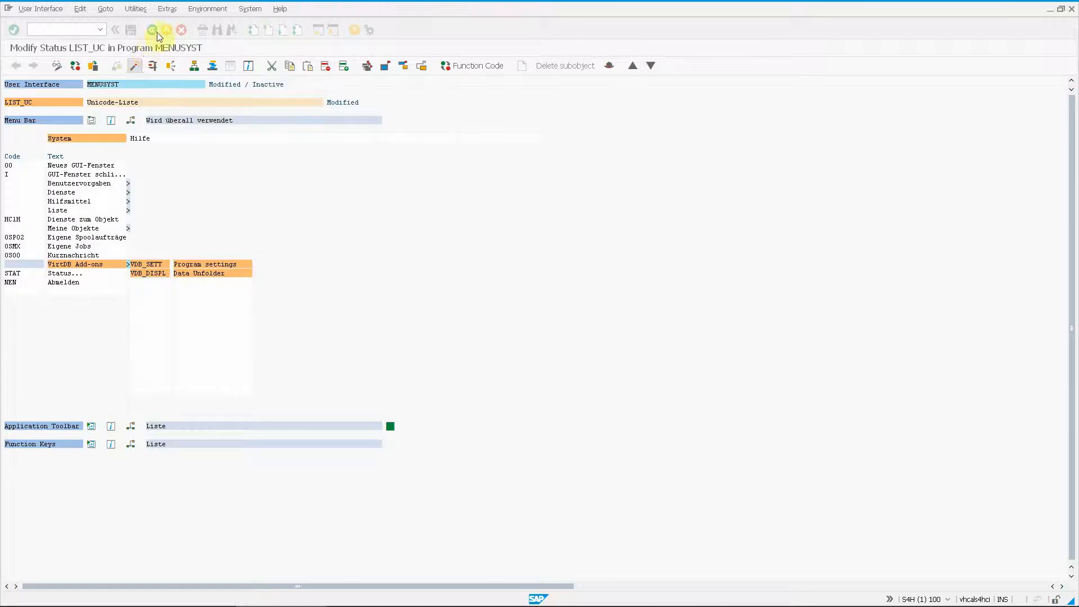
left_click(152, 30)
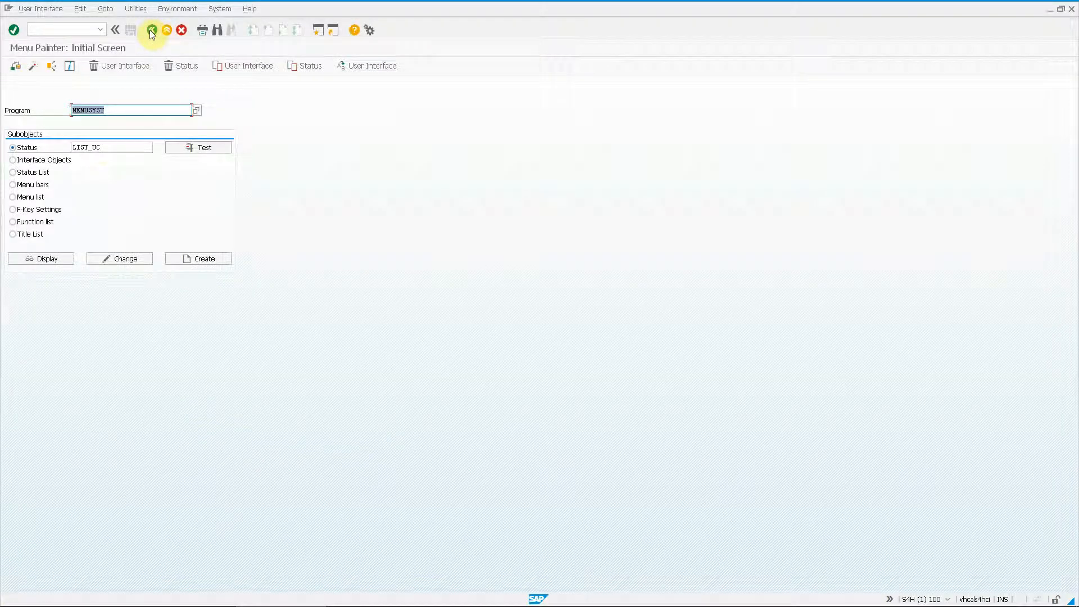
Choose status FIORI_MEN from the list of MENUSYST statuses and open it for changes, accepting the notices.
left_click(105, 148)
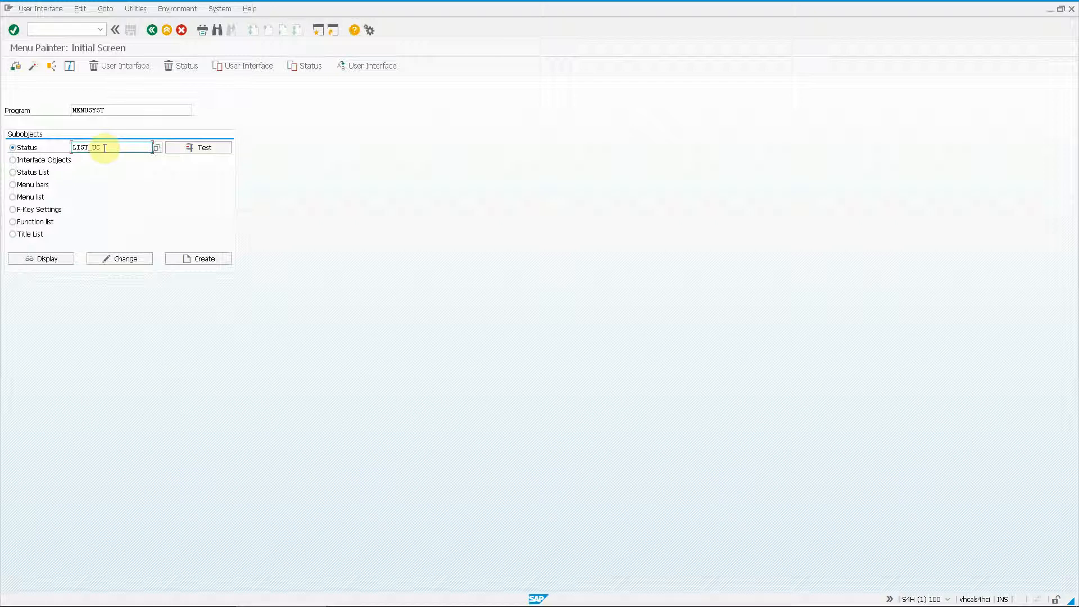
double_click(105, 149)
key("Delete")
key("F4")
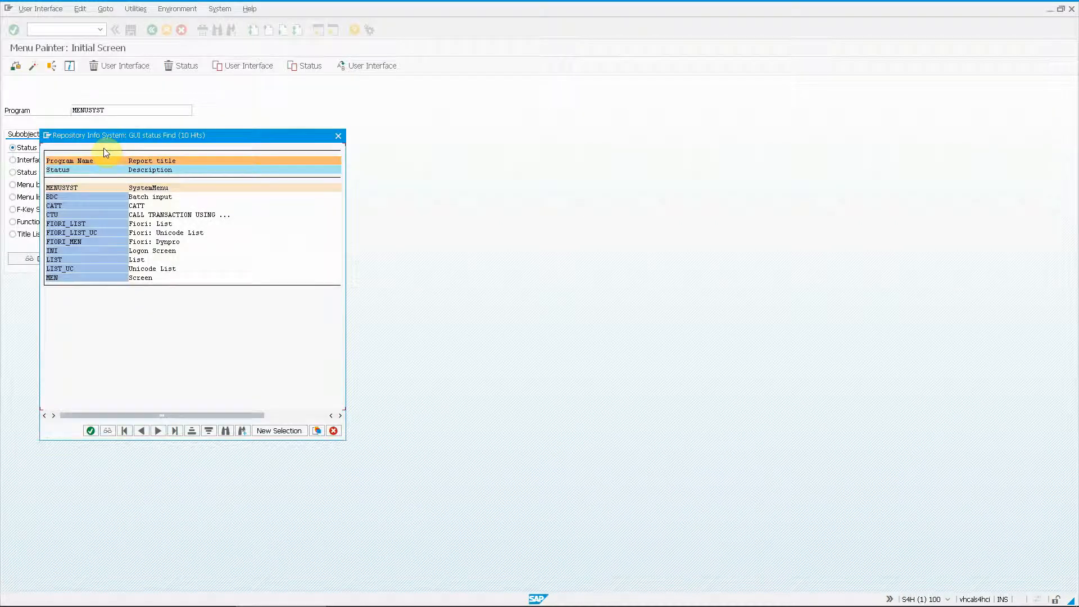
double_click(76, 247)
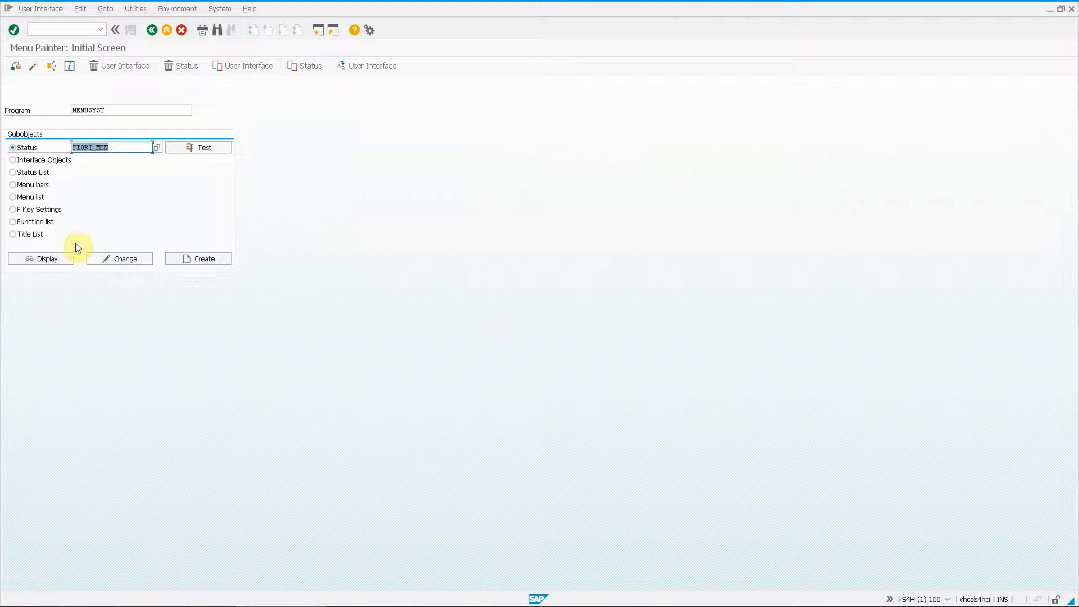
left_click(122, 260)
key("Return")
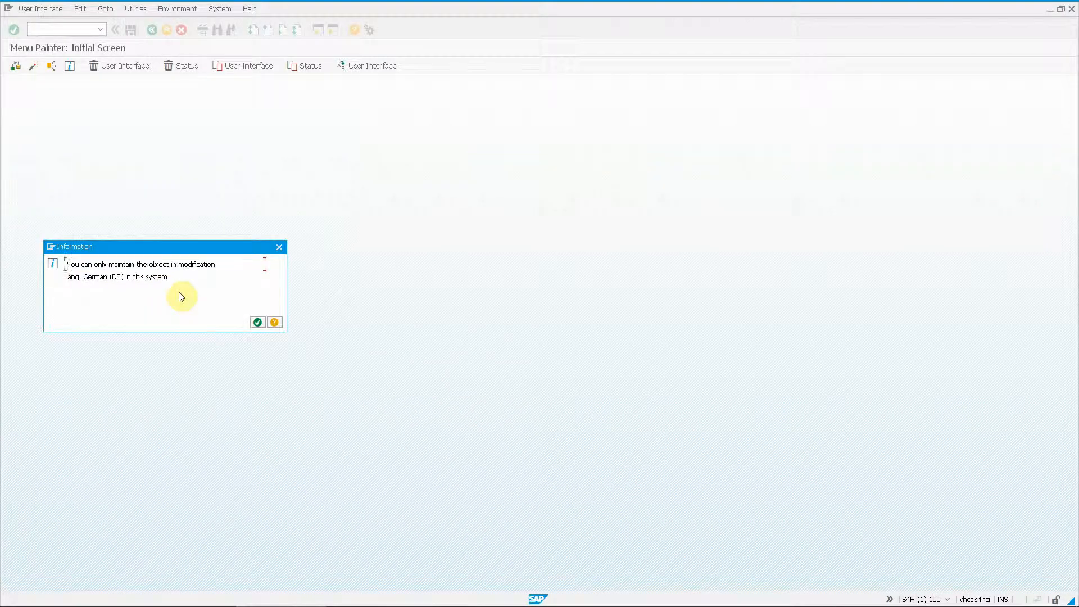
key("Return")
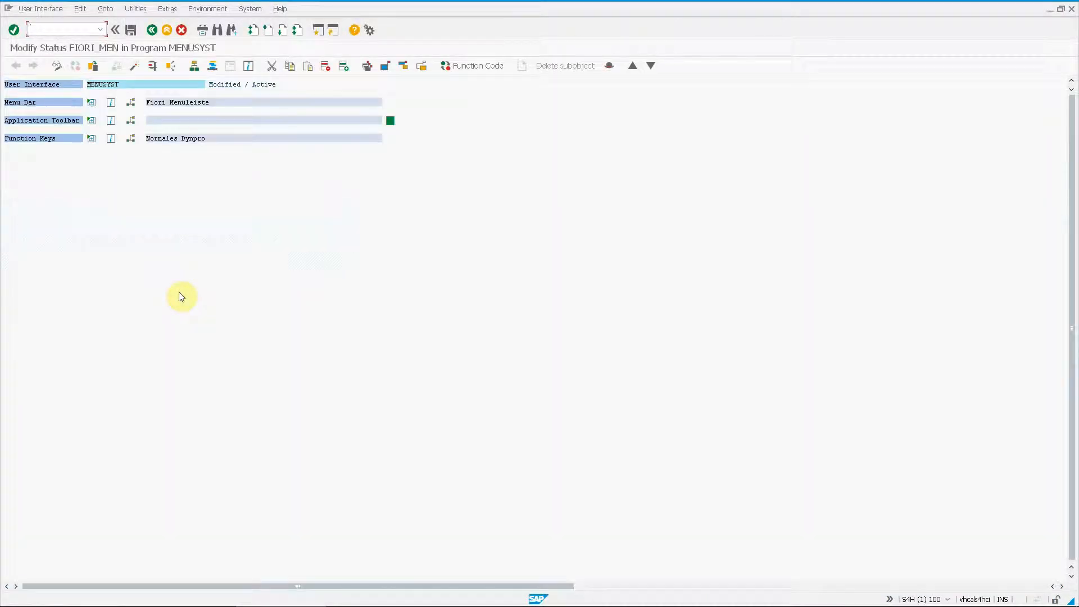
Insert VirtDB Add-ons above Status... in the System menu of FIORI_MEN, referencing the existing menu.
left_click(92, 102)
double_click(98, 122)
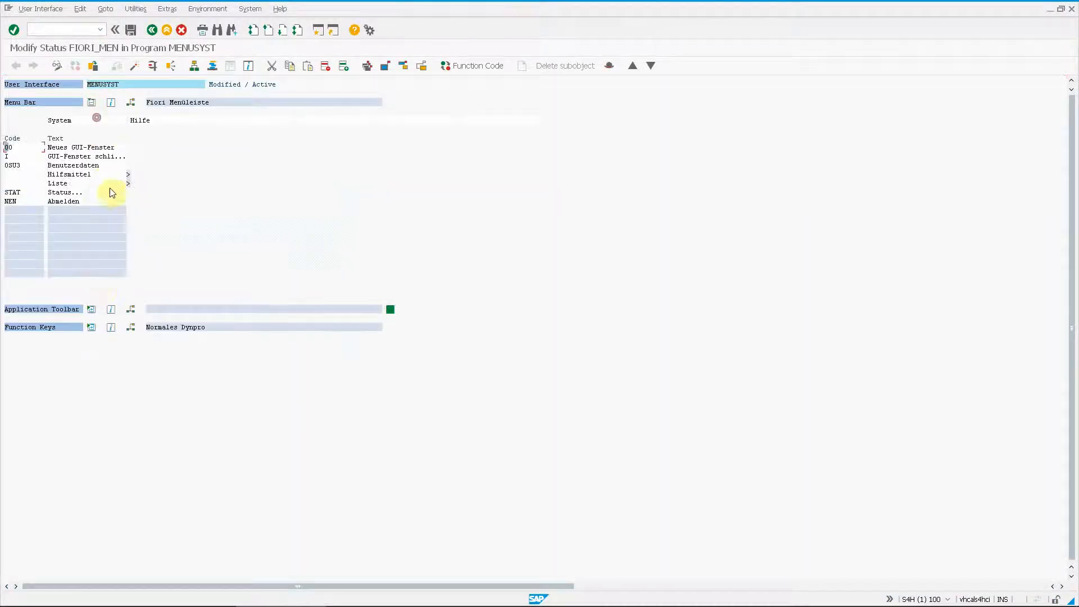
left_click(85, 192)
left_click(339, 65)
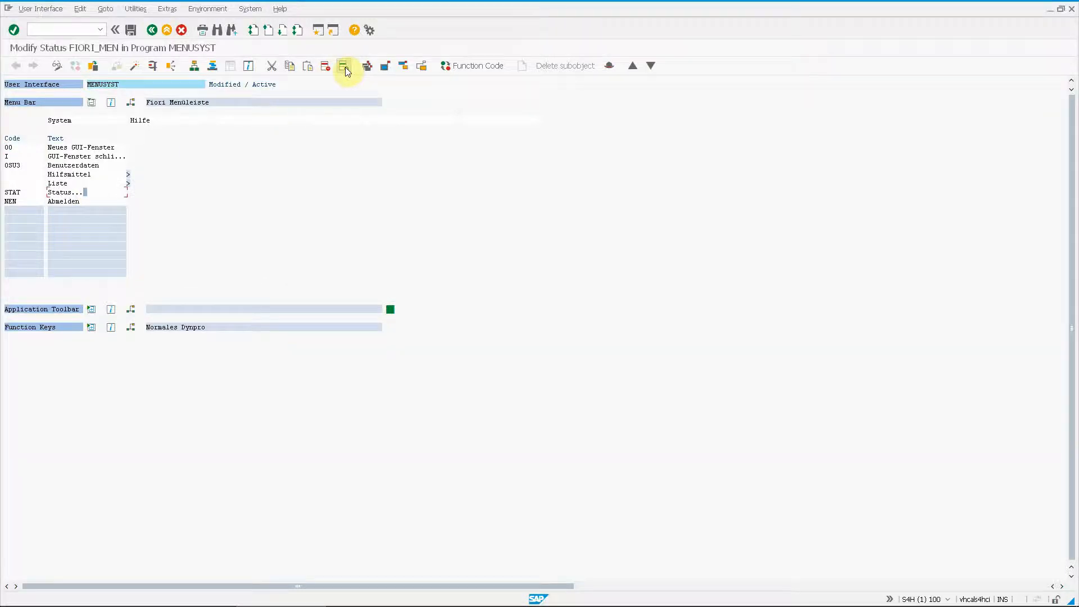
key("Return")
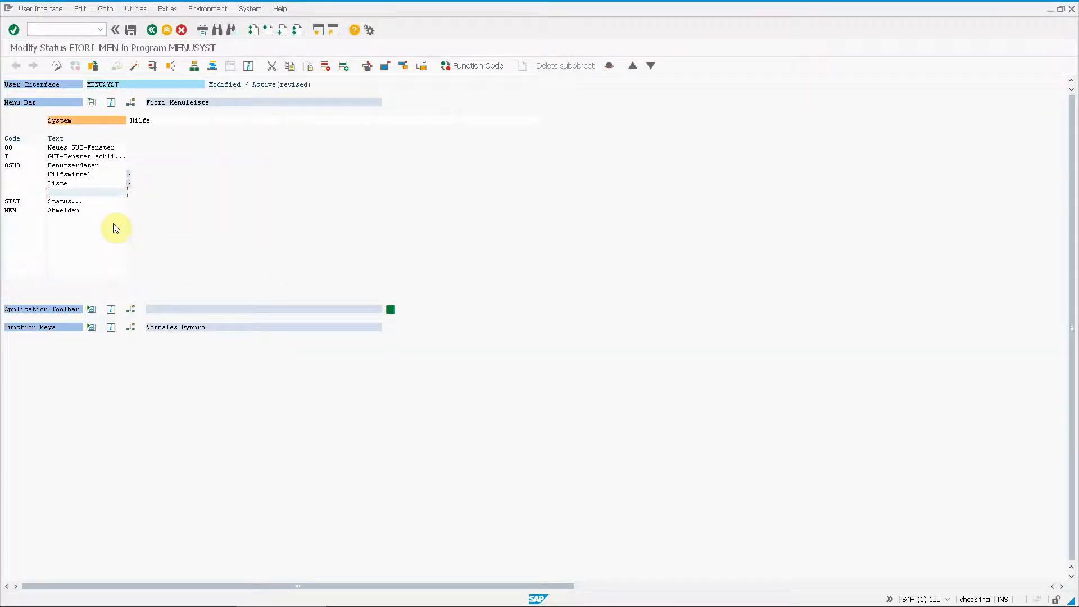
type("VirtDB Add-ons")
key("Return")
key("Return")
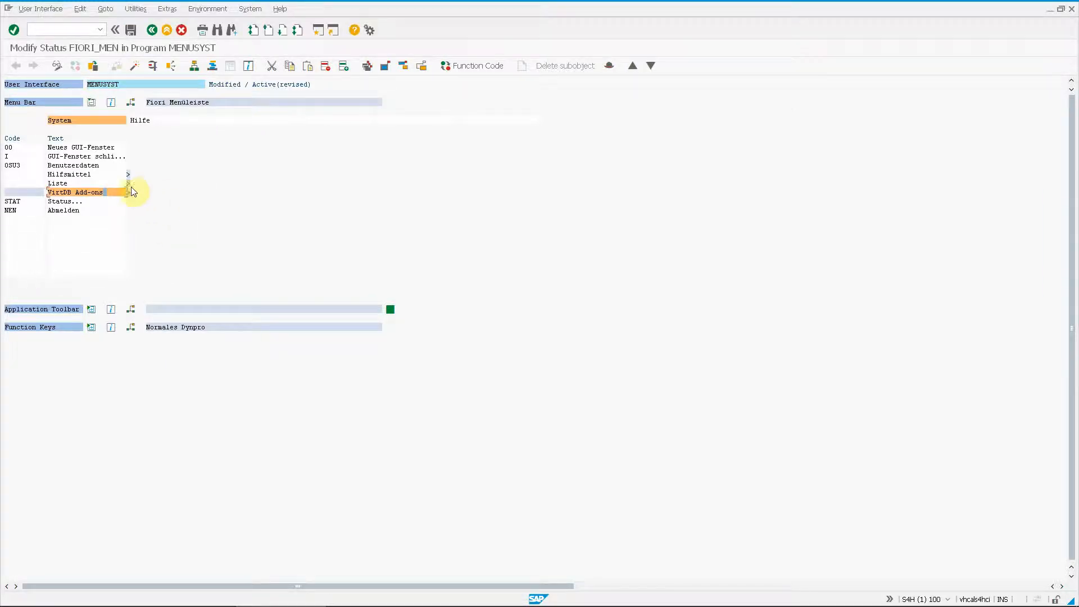
Activate function code VDB_SETT in the FIORI_LIST, FIORI_LIST_UC and FIORI_MEN statuses.
double_click(115, 192)
double_click(156, 194)
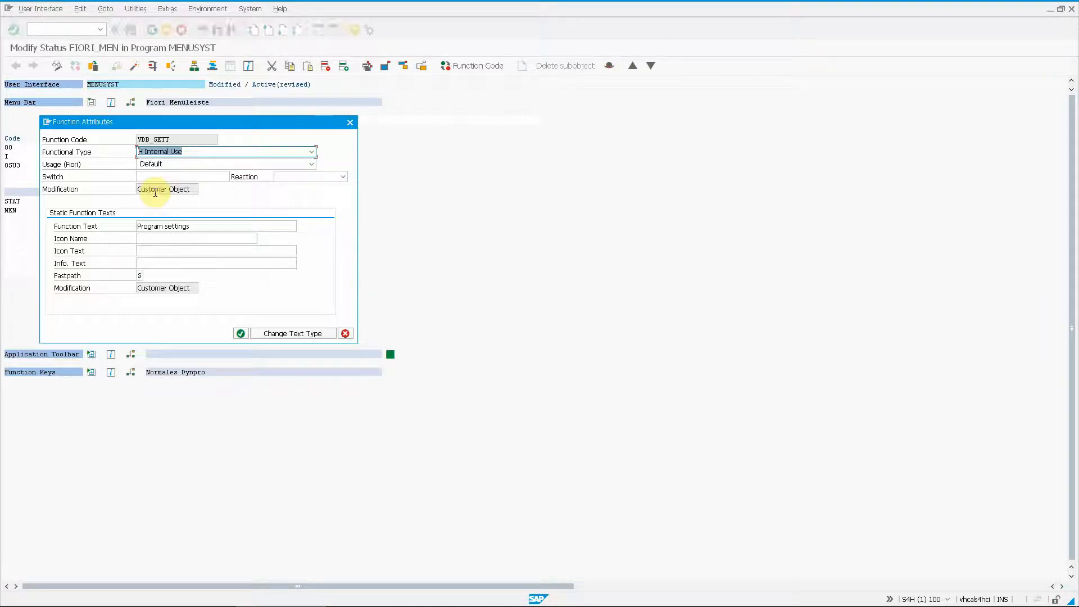
key("Return")
left_click(167, 9)
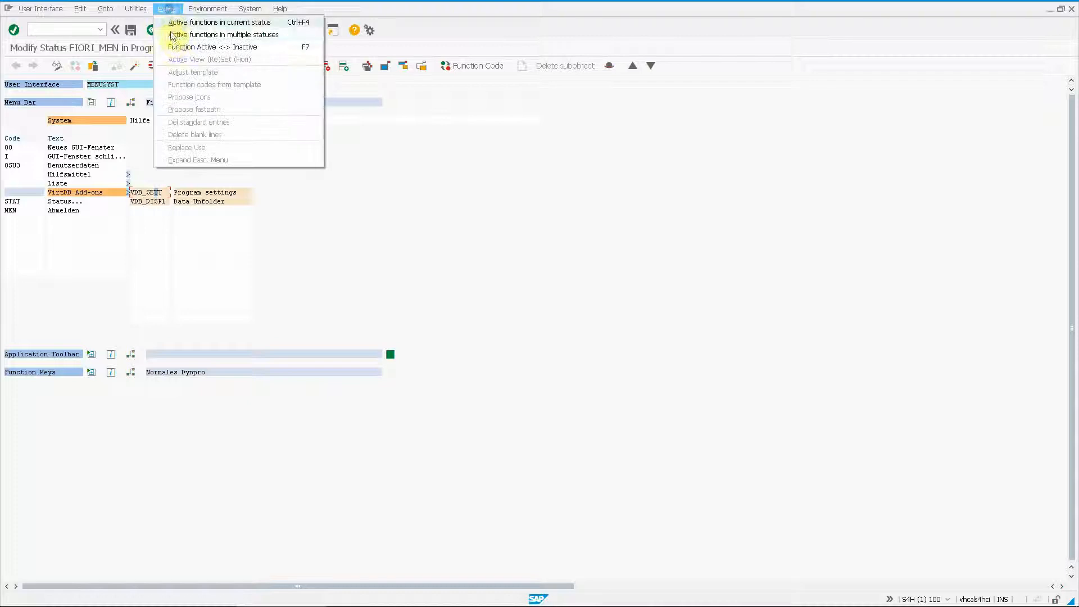
left_click(174, 35)
key("Return")
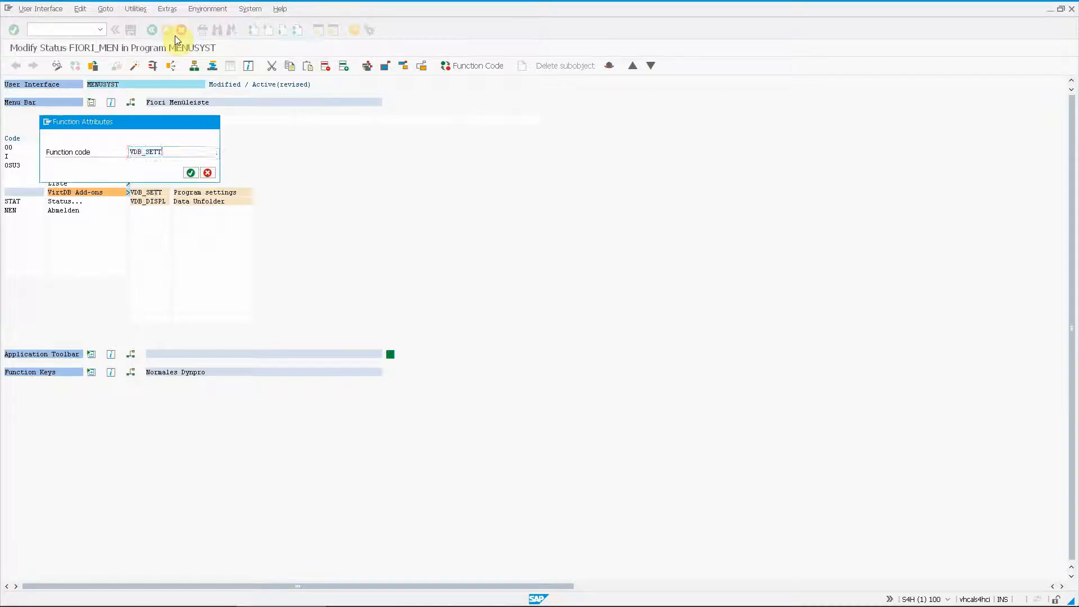
left_click(37, 166)
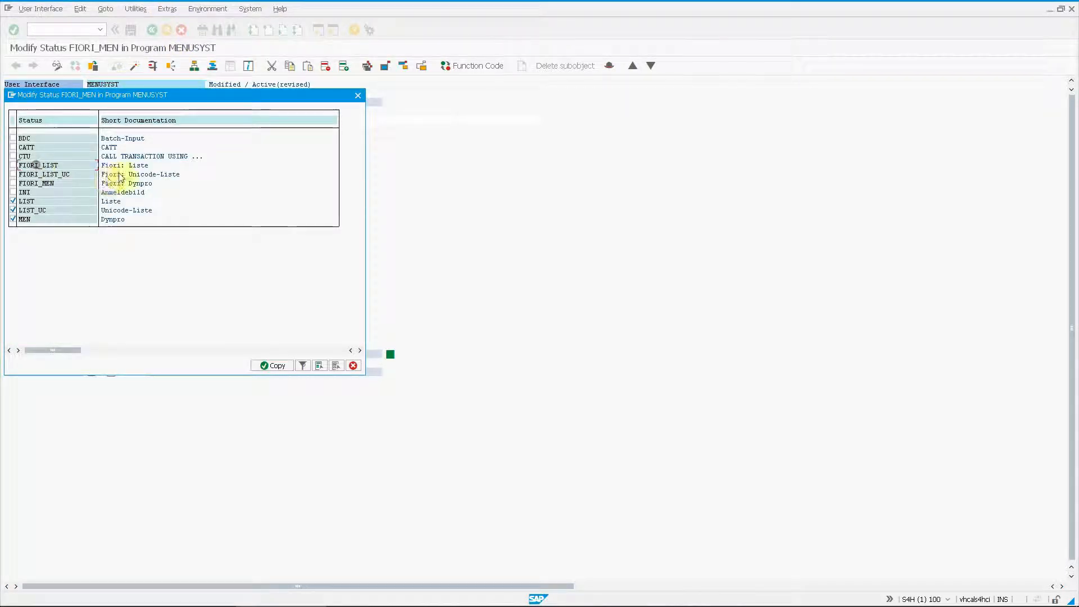
key("Left")
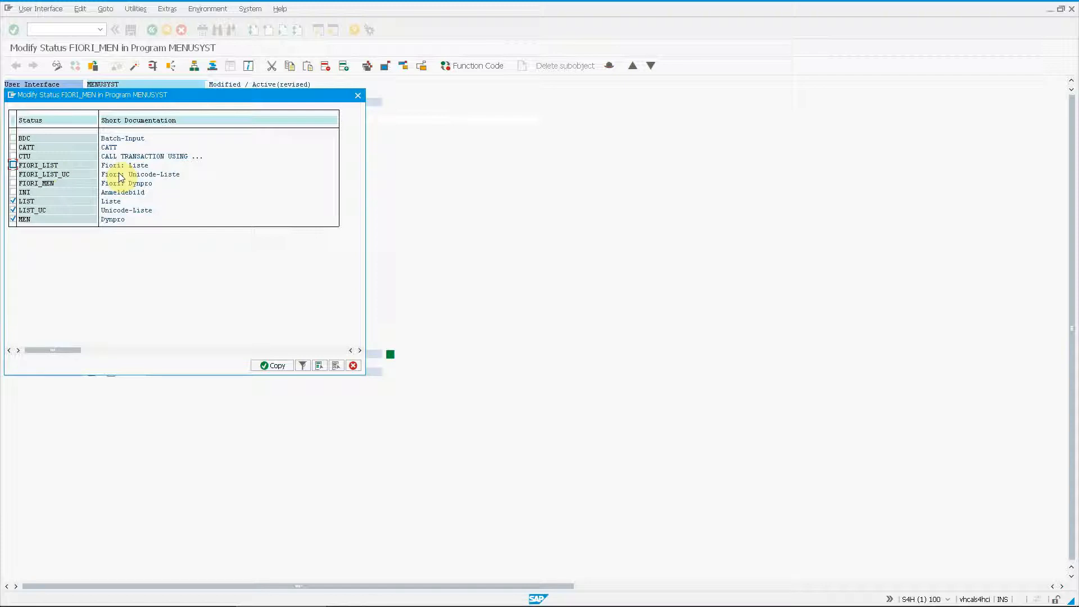
key("space")
key("Down")
key("space")
key("Down")
key("space")
key("Return")
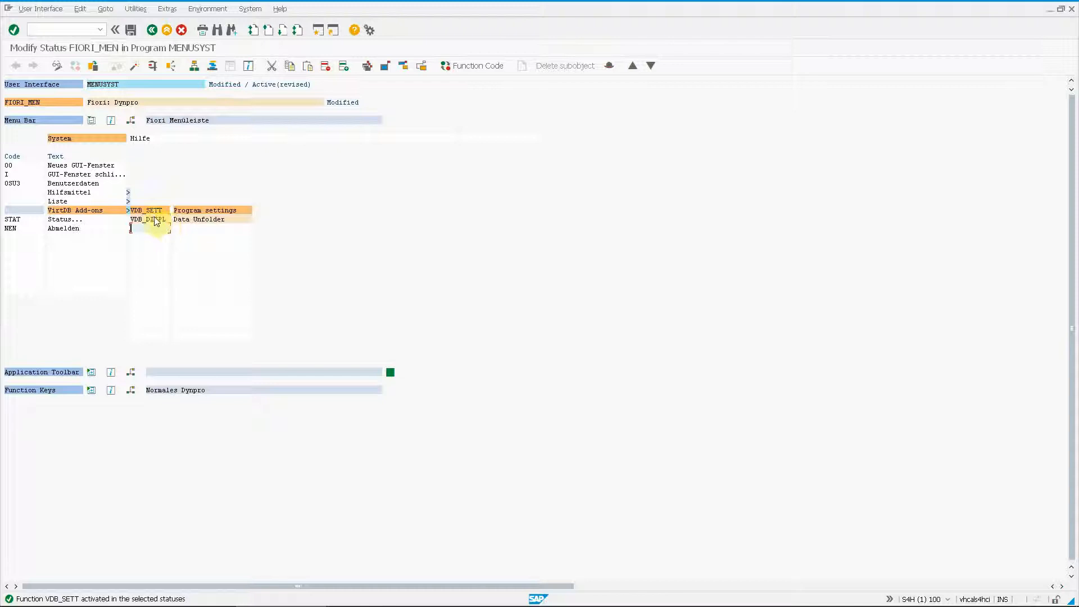
Activate function code VDB_DISPL (Data Unfolder) in multiple statuses, including FIORI_MEN.
left_click(167, 9)
left_click(177, 35)
key("Return")
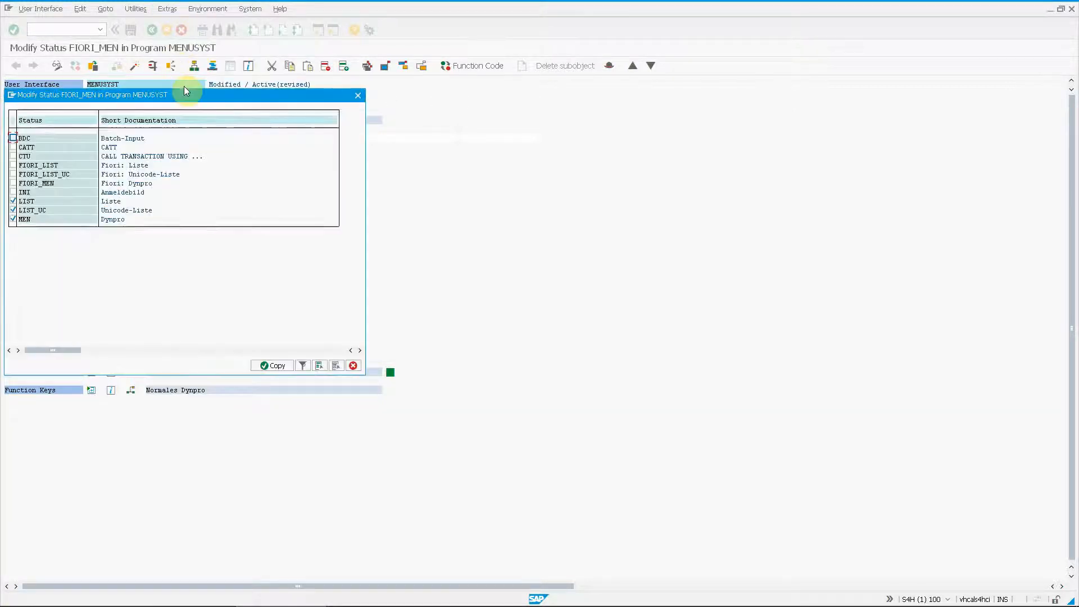
key("Return")
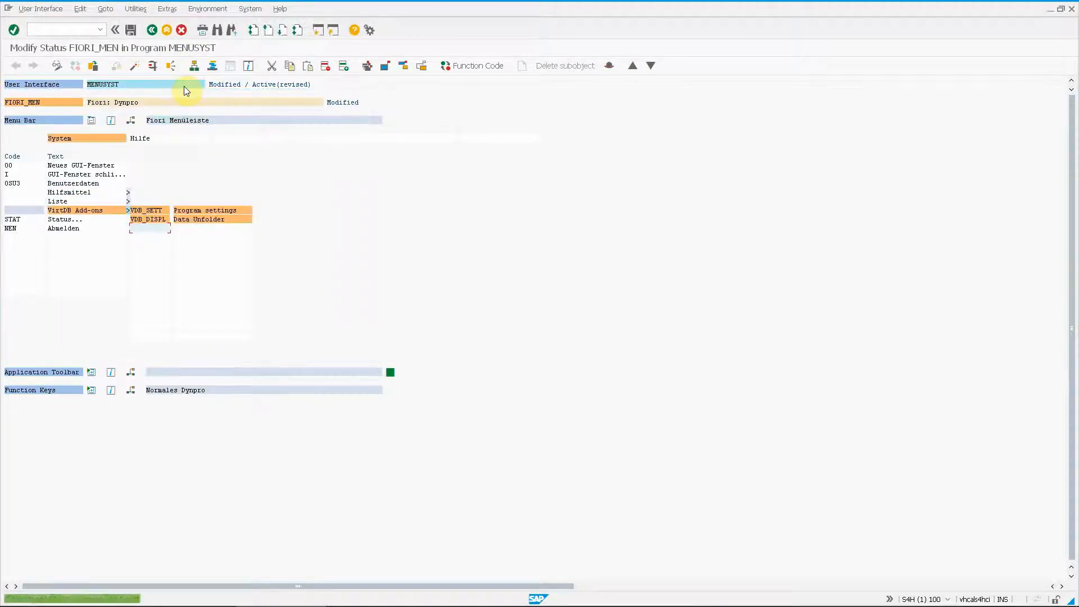
Activate the MENUSYST interface, leave the Menu Painter and return to the SAP Easy Access screen.
left_click(135, 65)
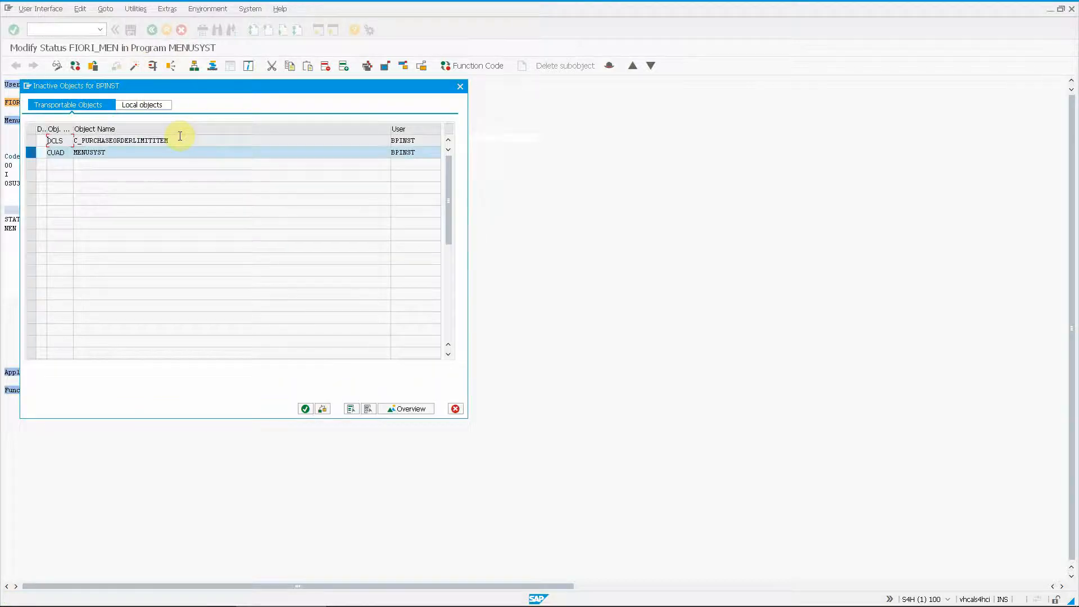
key("Return")
left_click(156, 31)
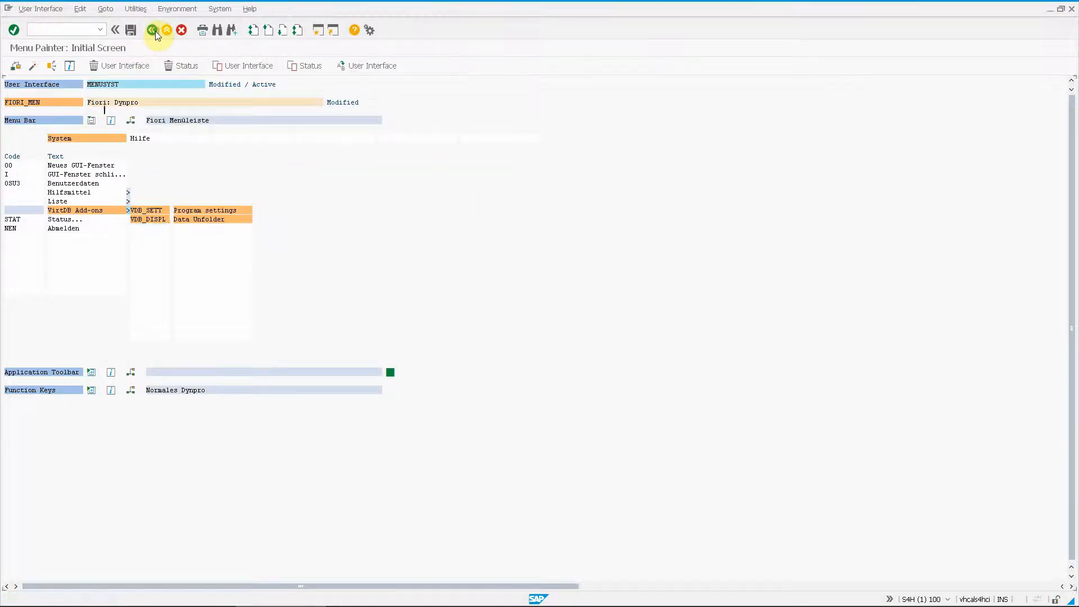
left_click(155, 32)
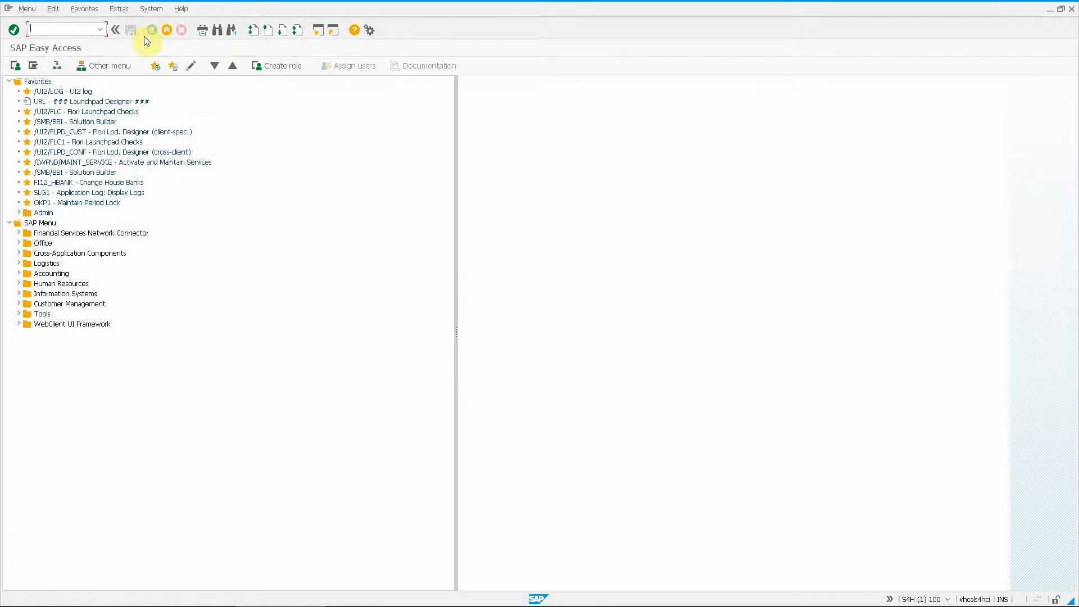
Open a new SAP GUI window and check the VirtDB Add-ons submenu with its Program settings and Data Unfolder entries.
left_click(155, 10)
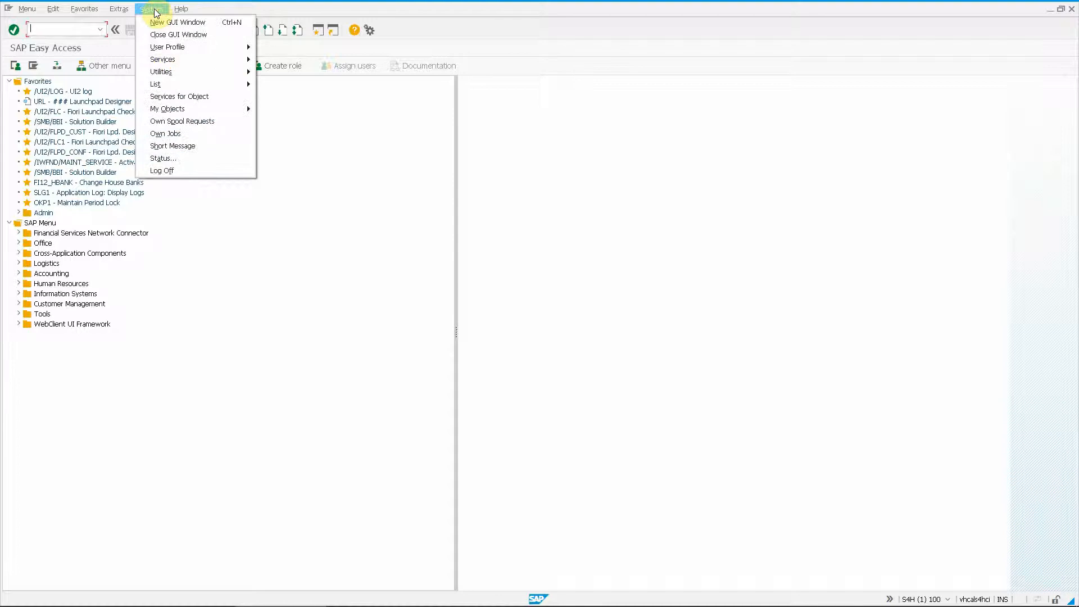
left_click(152, 8)
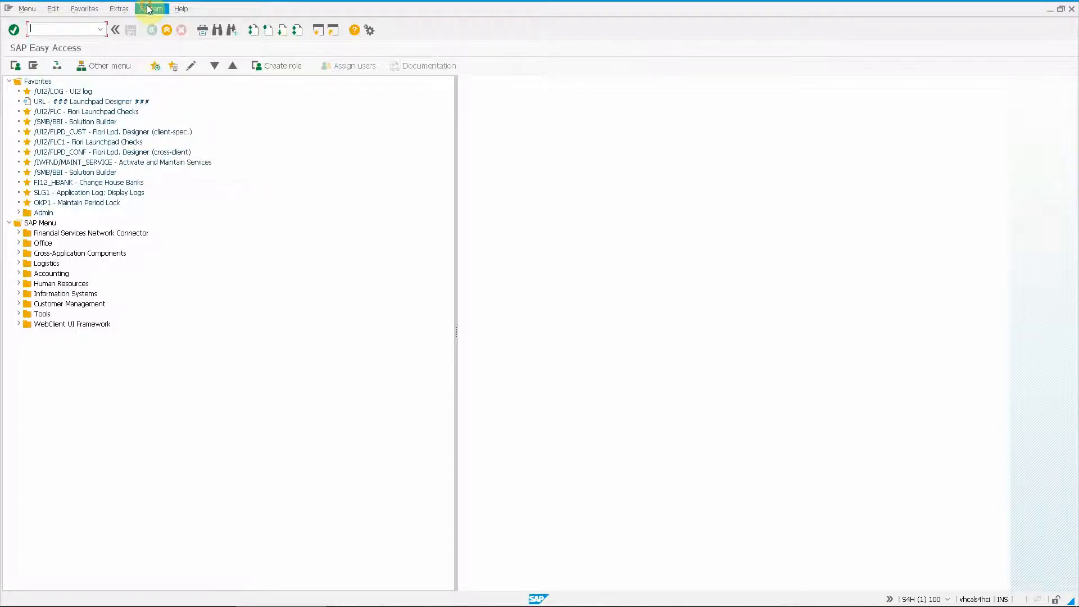
left_click(319, 32)
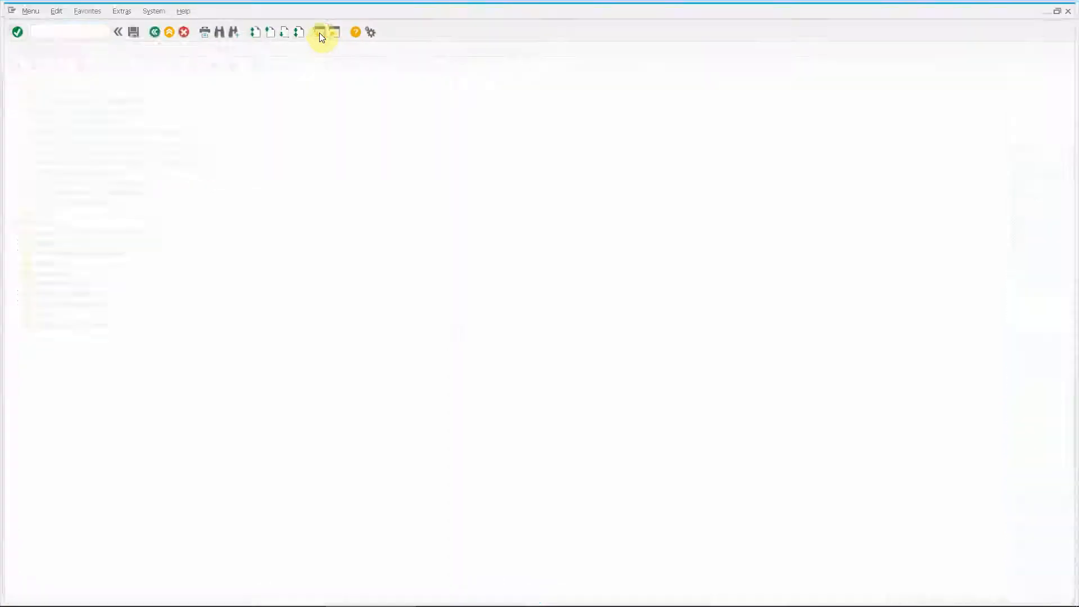
left_click(151, 8)
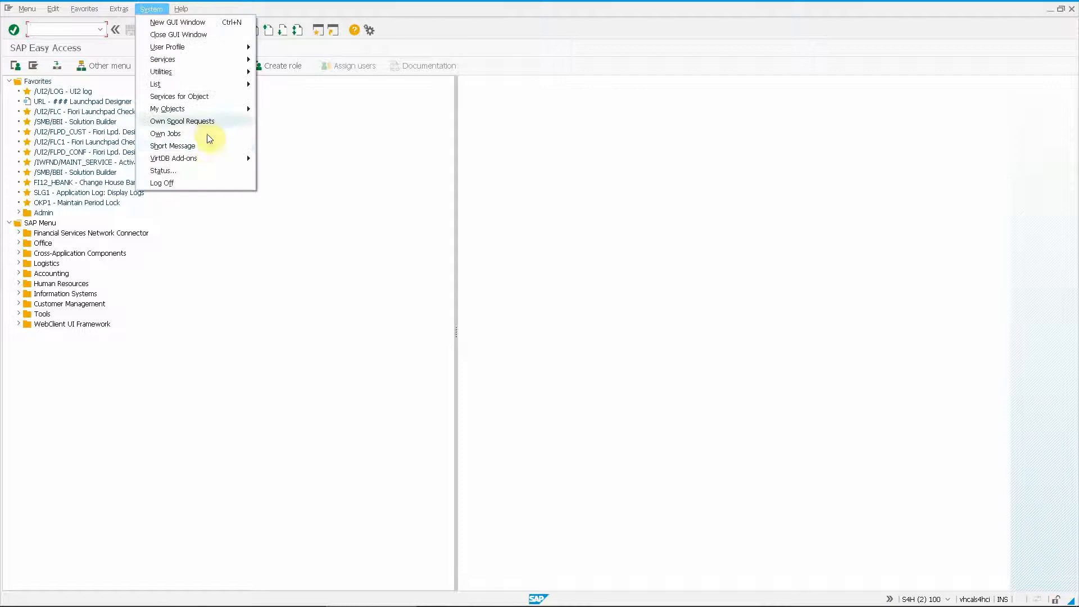
mouse_move(212, 157)
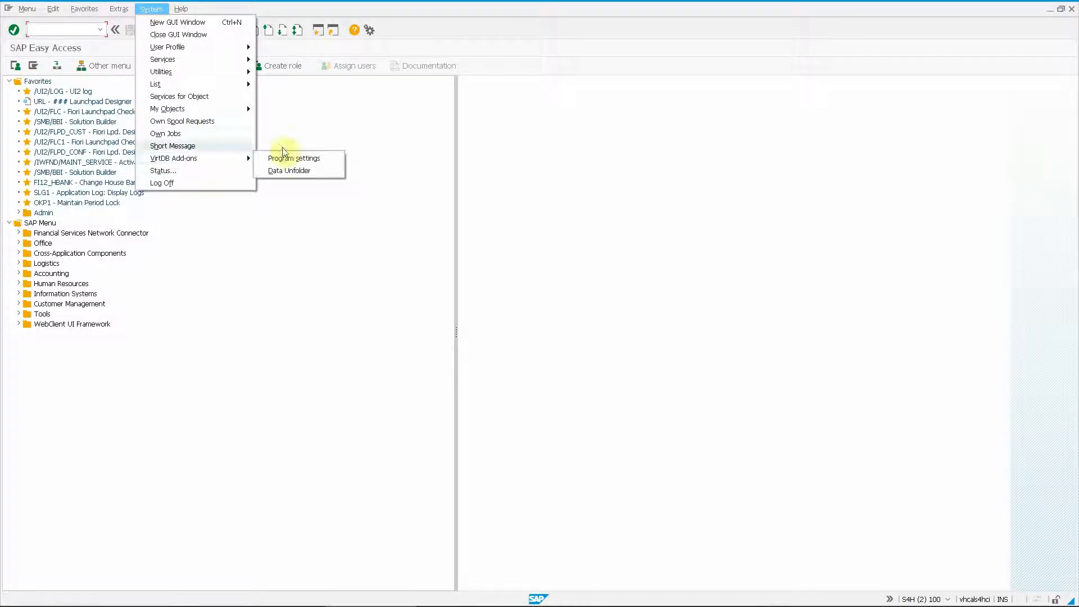
left_click(313, 170)
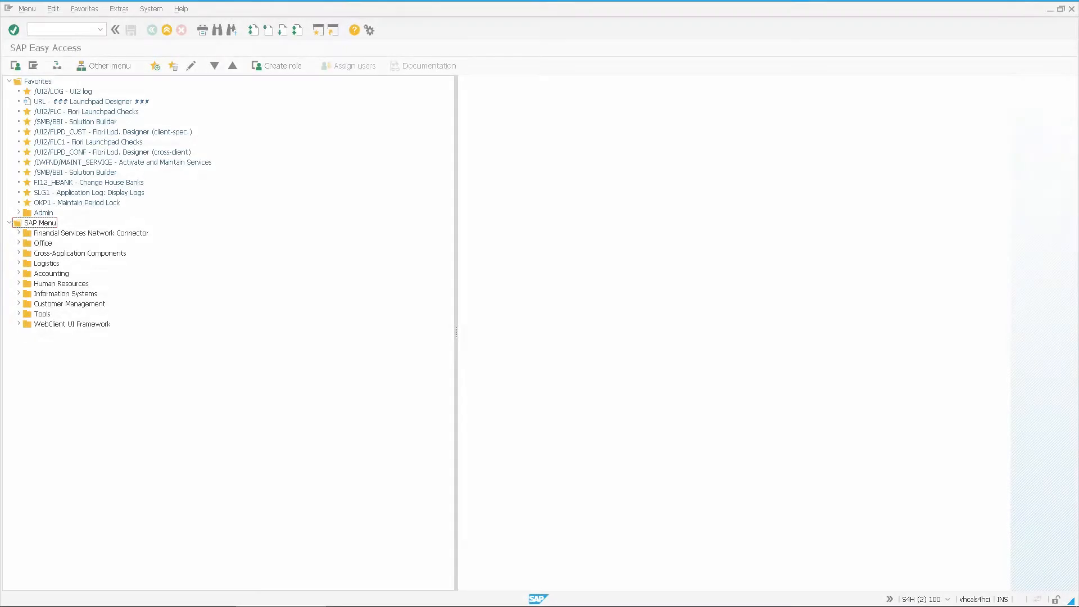
Switch to the installation guide PDF in Microsoft Edge and read the section on activating or deactivating VirtDB Suite for SAP.
key("alt+Tab")
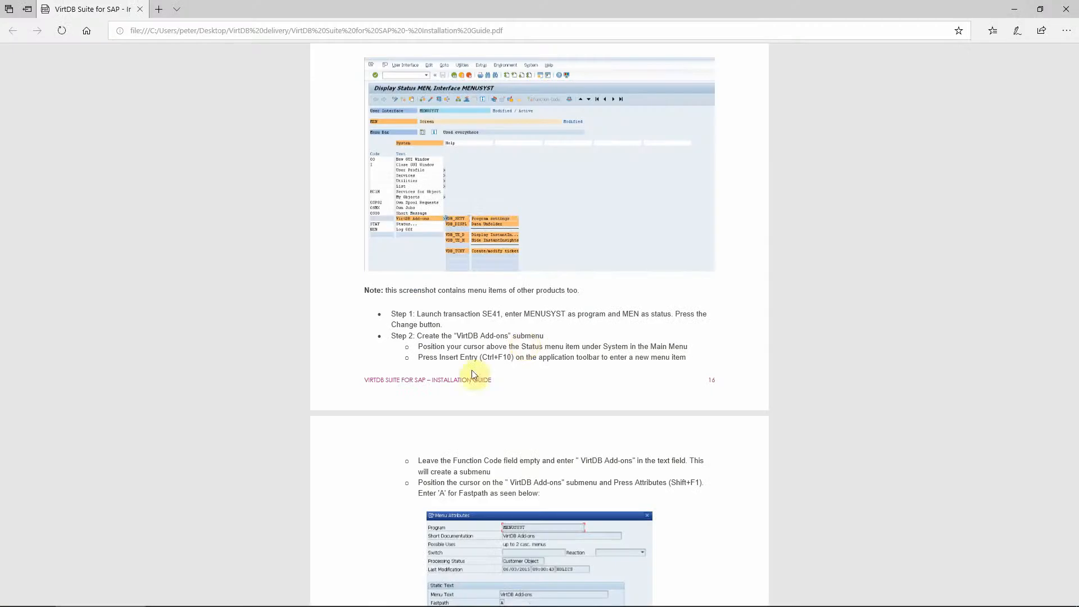
scroll(535, 315, "down", 10)
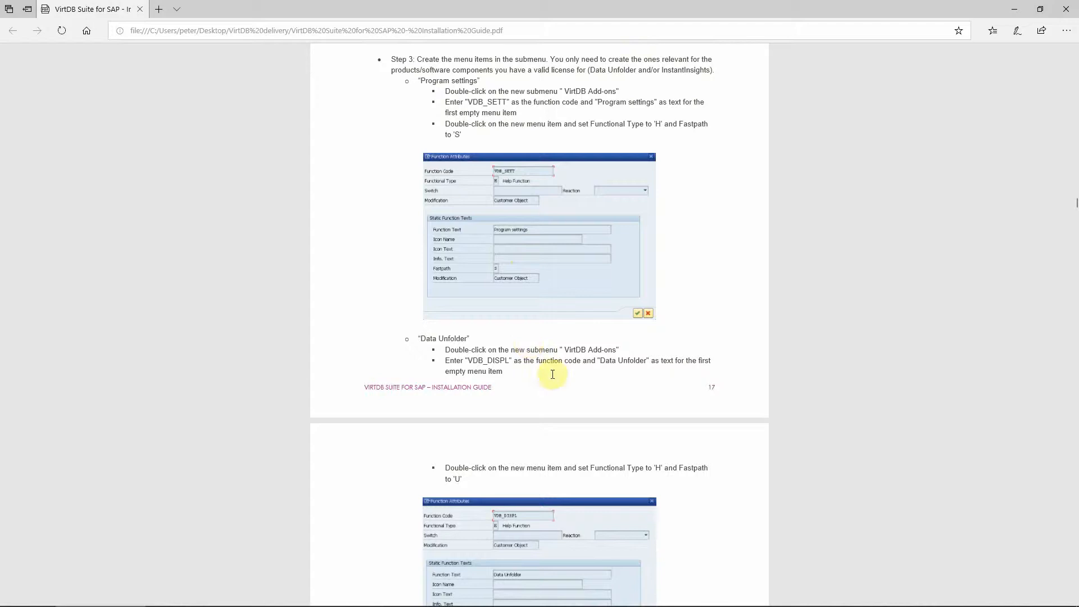
scroll(549, 373, "down", 8)
scroll(559, 382, "down", 15)
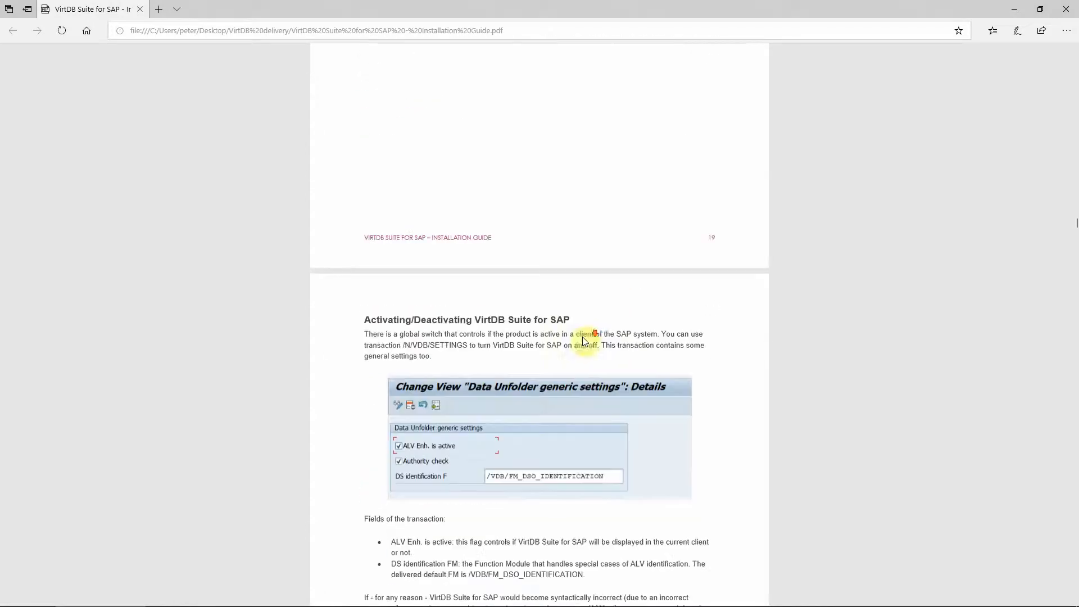
scroll(528, 238, "up", 7)
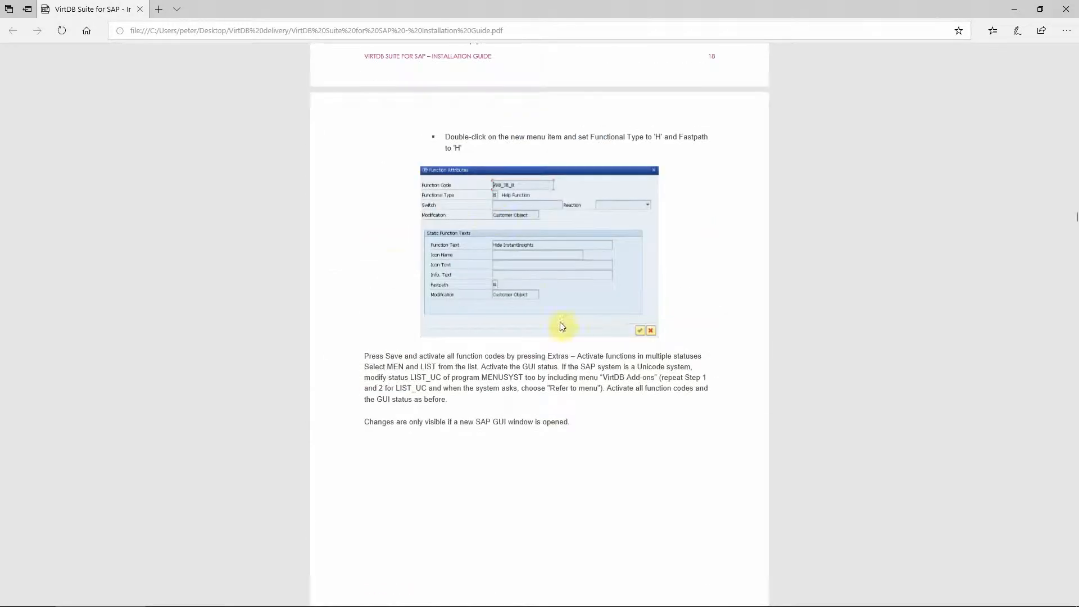
scroll(578, 329, "down", 10)
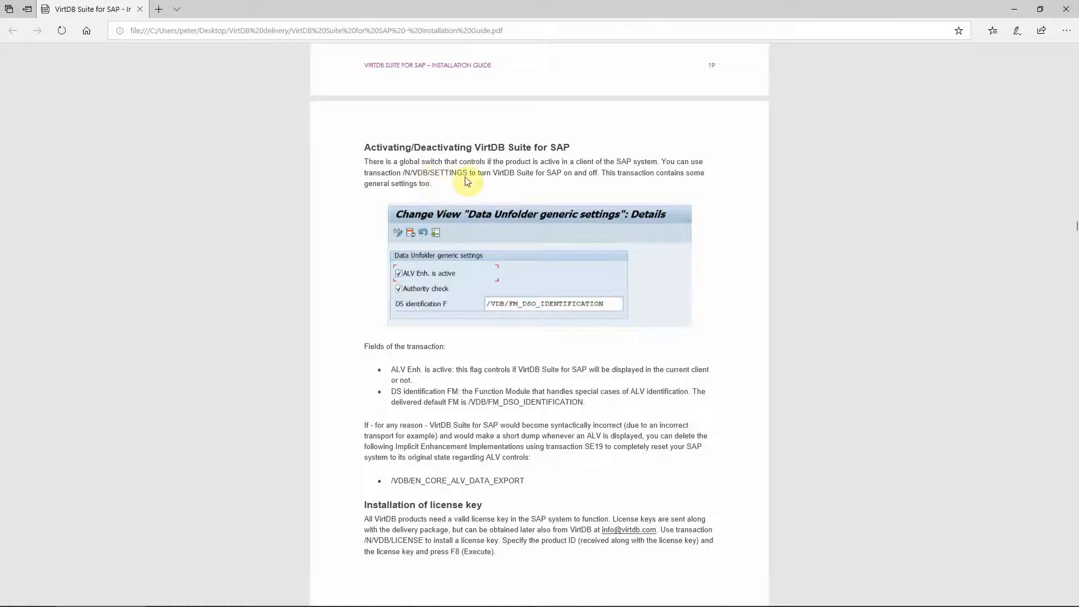
Switch back to the SAP window and start transaction /n/vdb/settings.
key("alt+Tab")
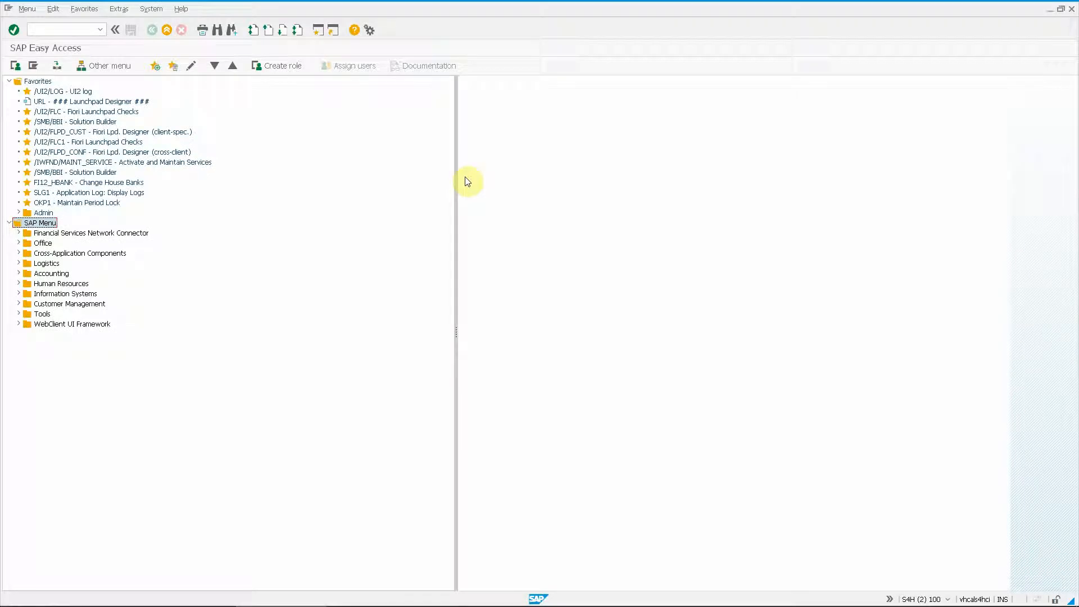
key("ctrl+slash")
type("/n/vdb/settings")
key("Return")
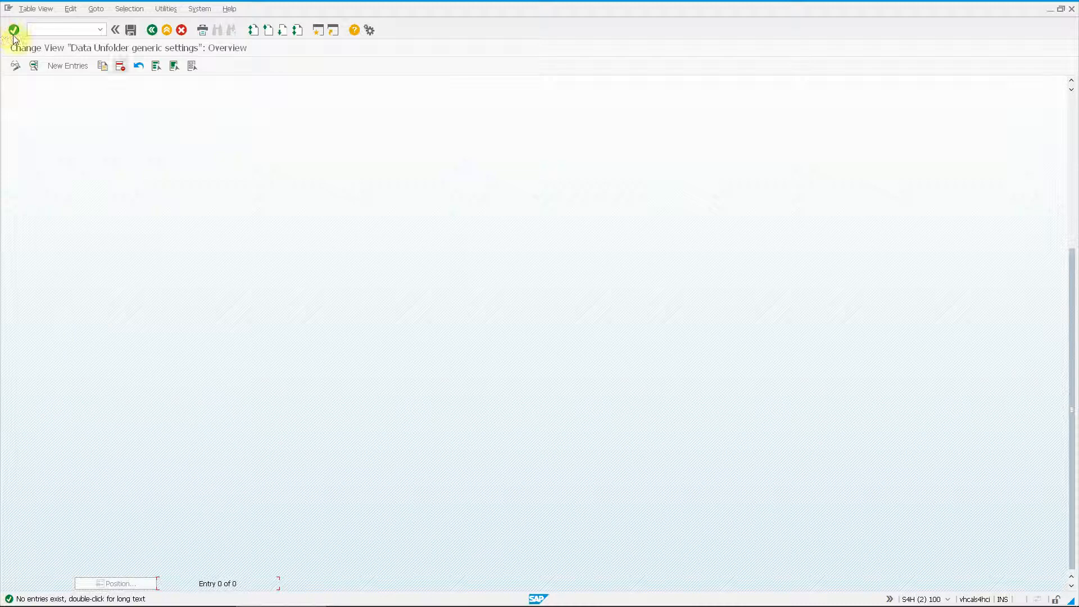
Create and save a new generic settings entry with ALV Enh. is active enabled and /VDB/FM_DSO_IDENTIFICATION as DS identification function, and leave the transaction.
left_click(68, 66)
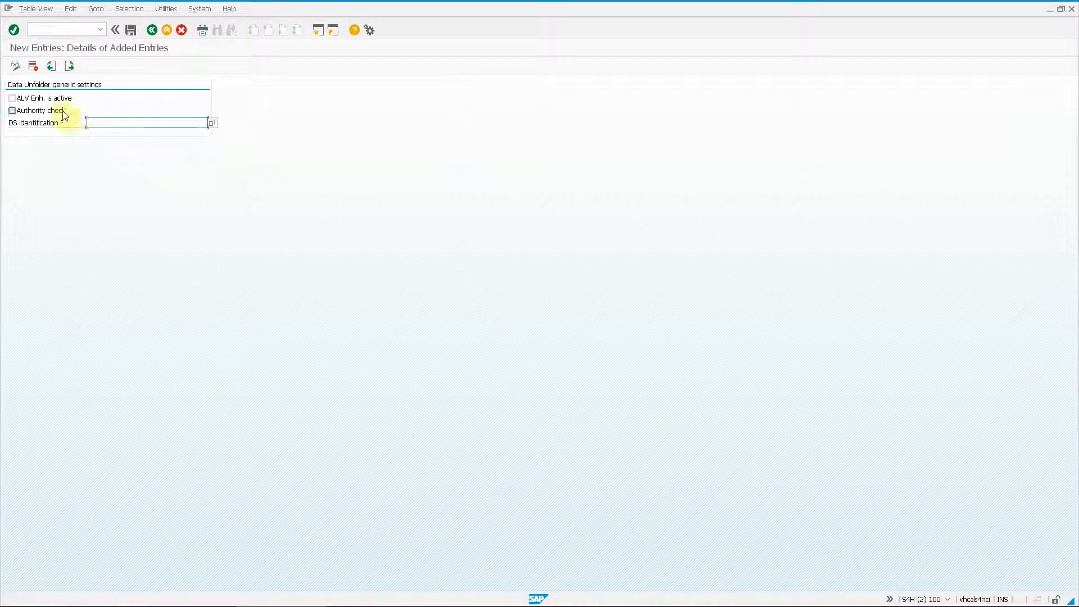
left_click(49, 103)
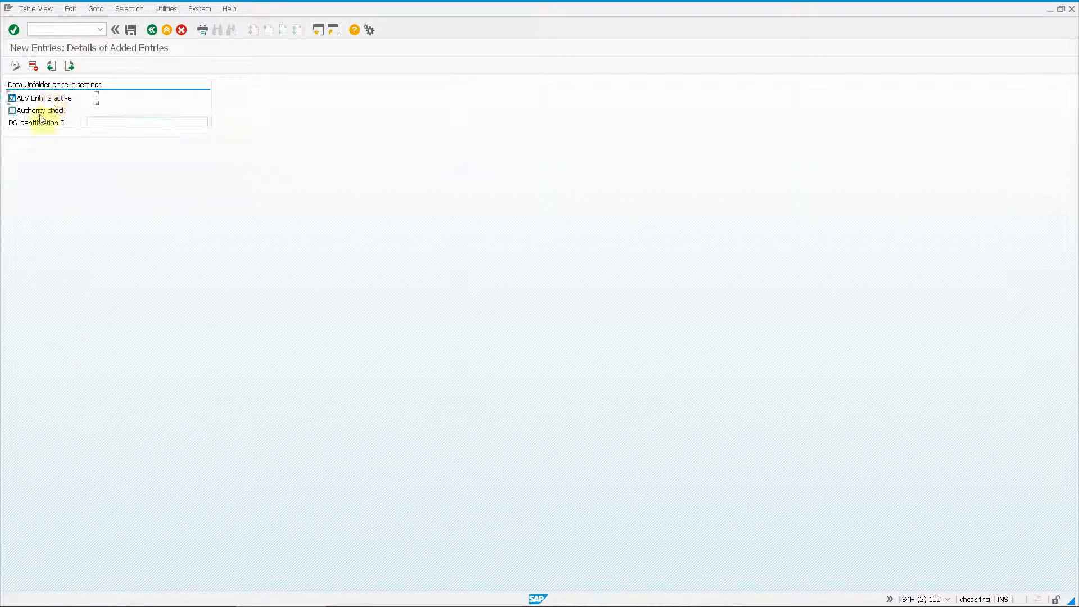
left_click(106, 123)
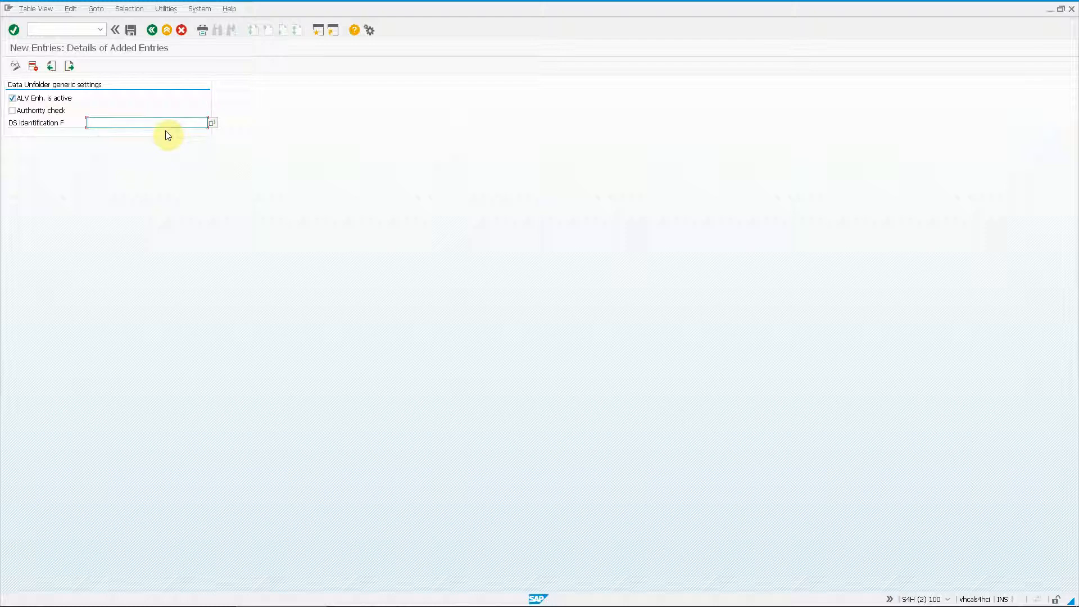
type("/vdb*ident*")
key("F4")
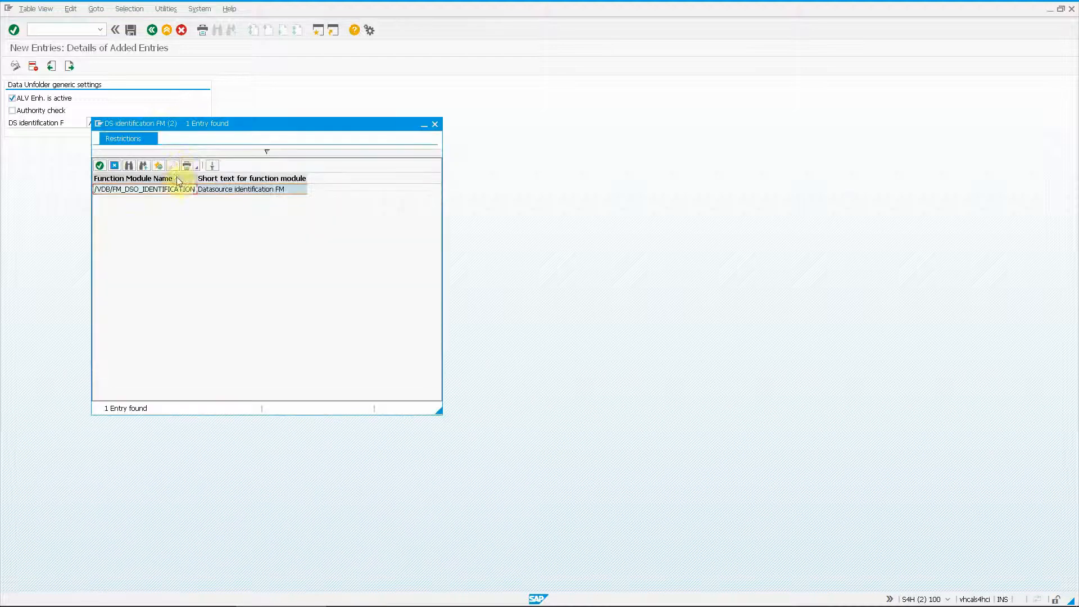
double_click(160, 189)
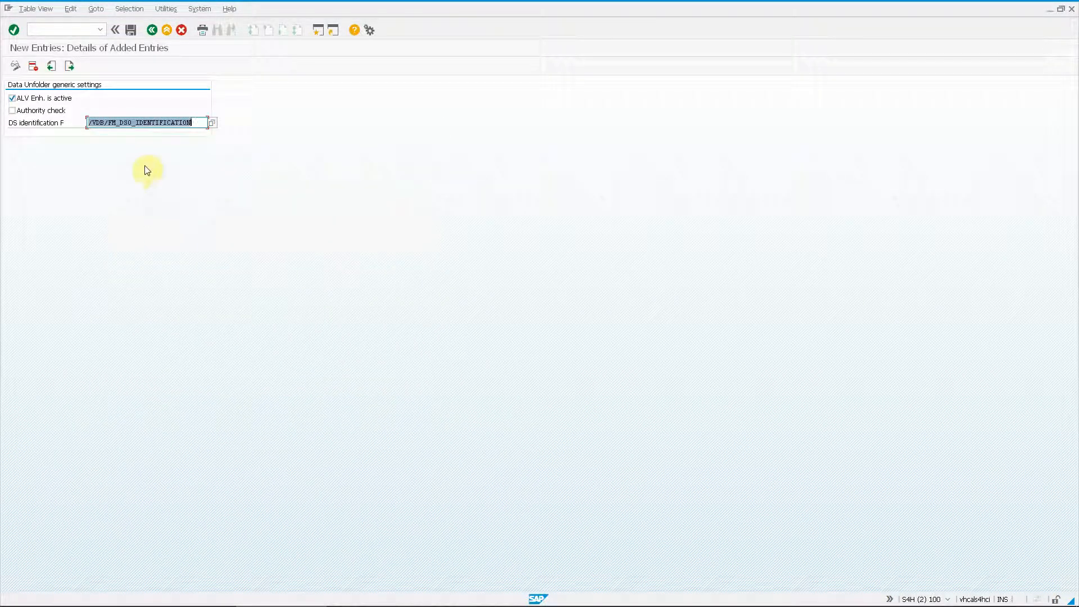
left_click(132, 31)
left_click(156, 32)
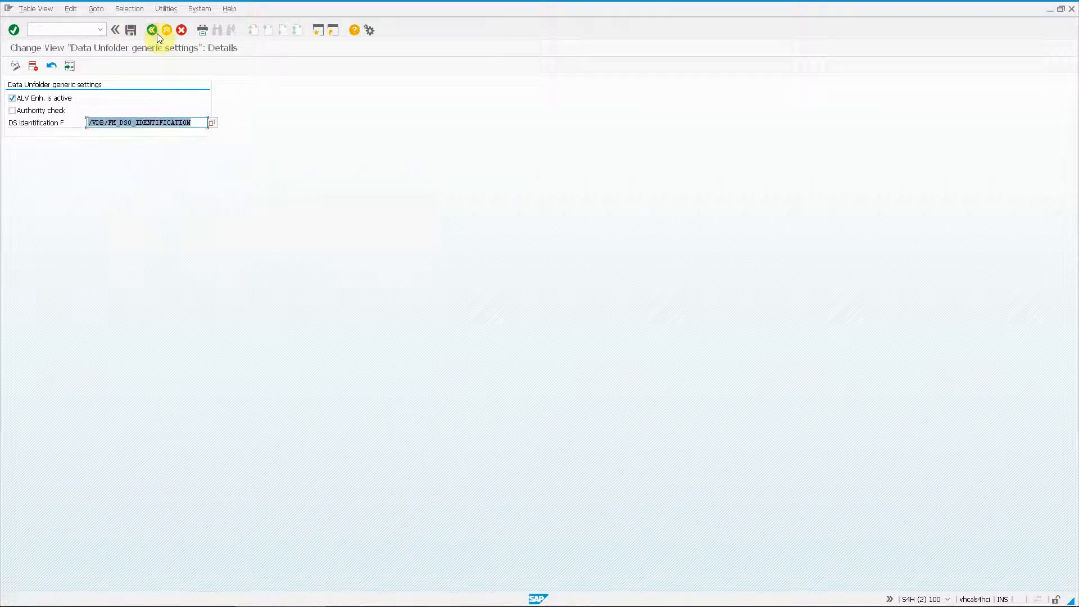
left_click(157, 33)
Consult the license key section of the installation guide in Microsoft Edge, and start transaction /n/vdb/license in SAP.
key("alt+Tab")
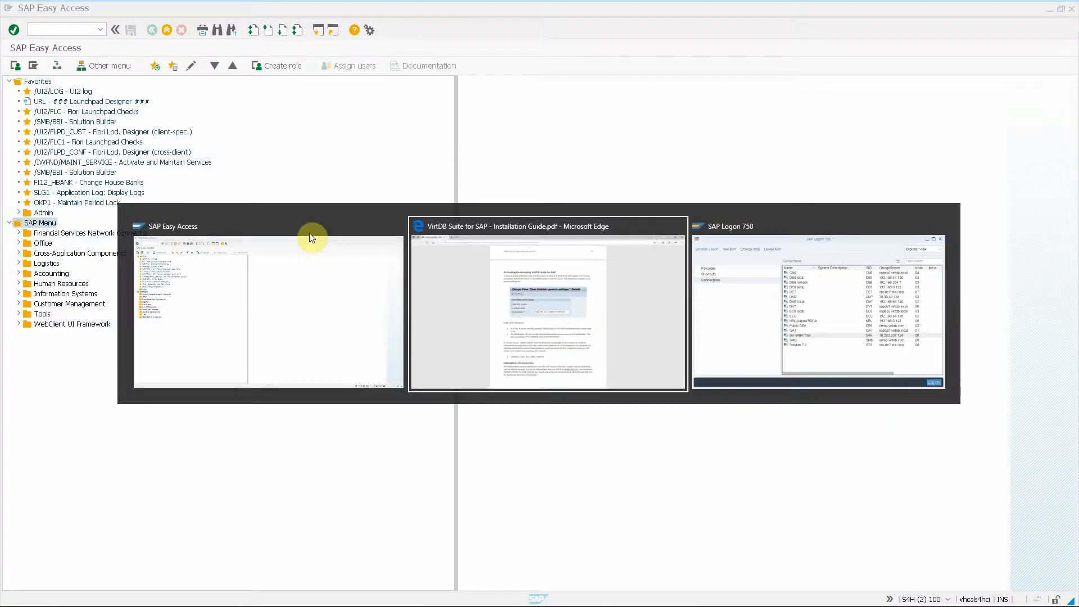
scroll(549, 309, "down", 6)
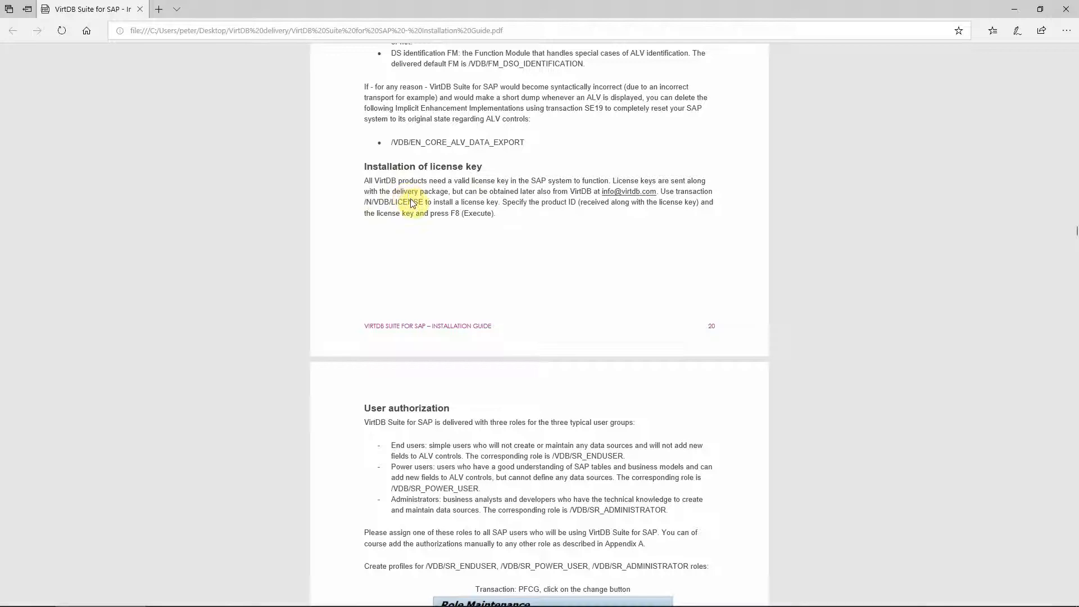
key("alt+Tab")
left_click(81, 28)
type("/n/")
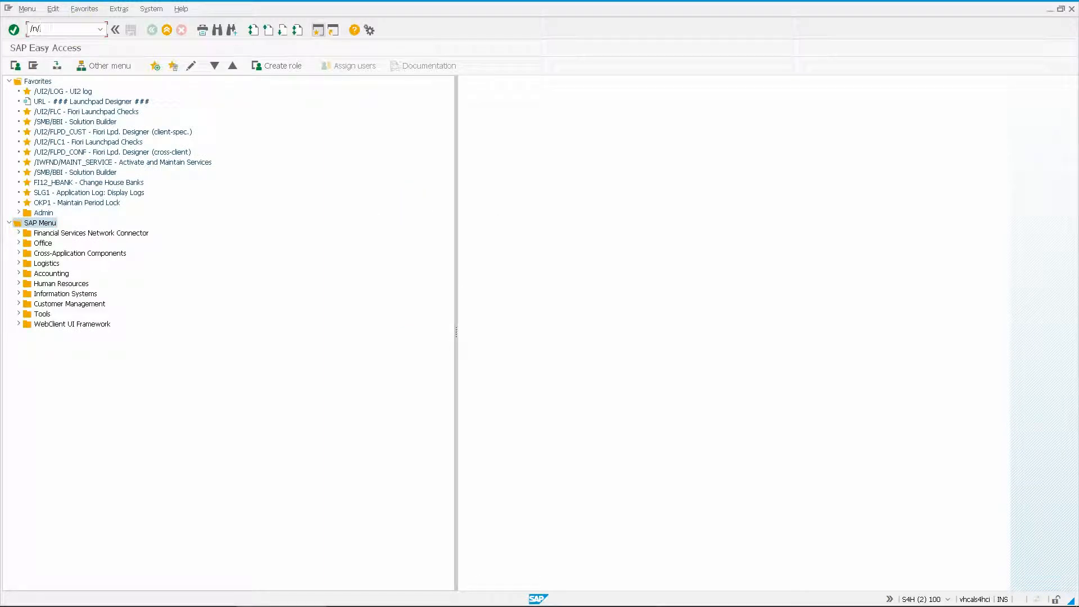
type("vdb/license")
key("Return")
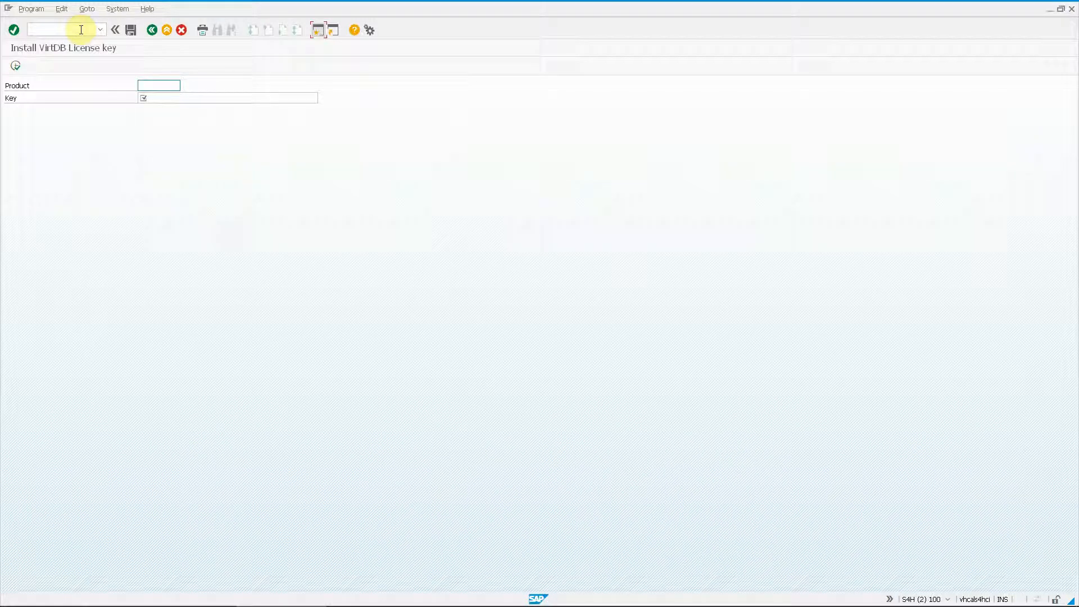
Install the license for product DATA_UNFLD by pasting the license key and executing, and return to SAP Easy Access.
type("D")
key("Down")
key("Return")
key("Tab")
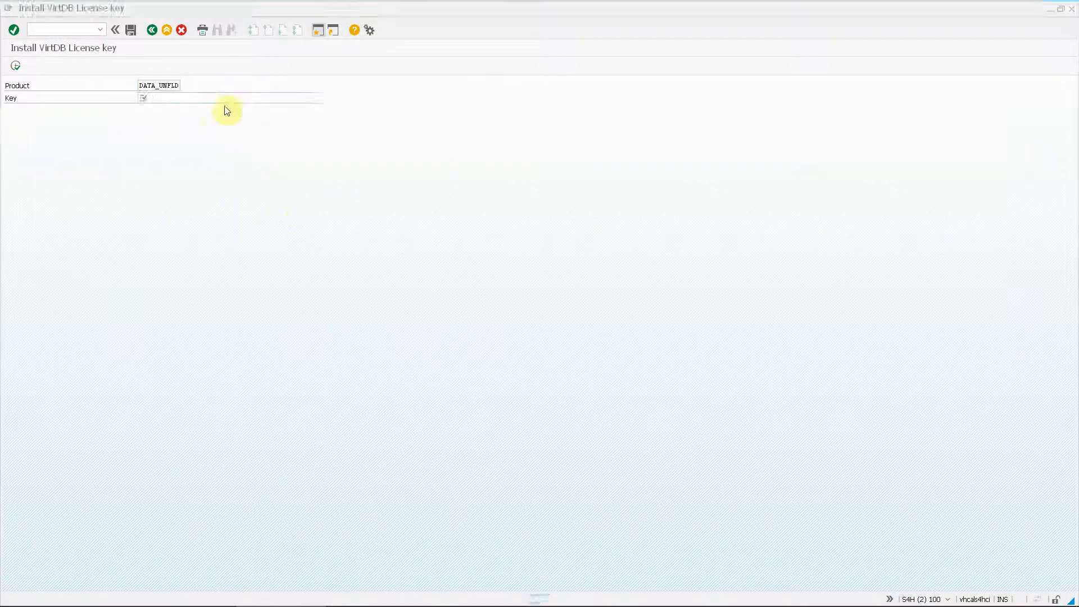
left_click(201, 98)
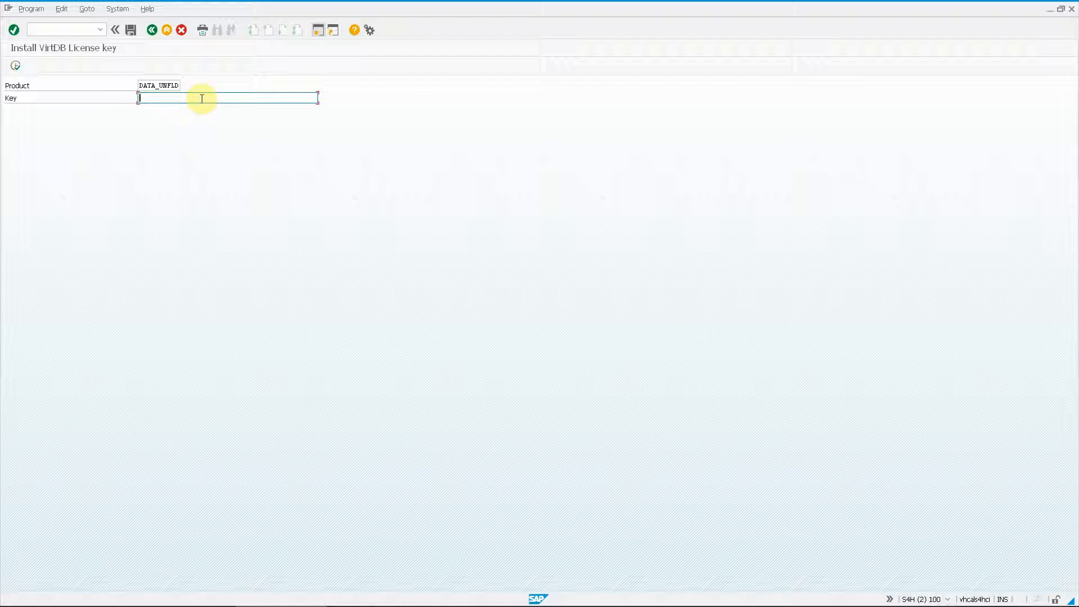
key("ctrl+v")
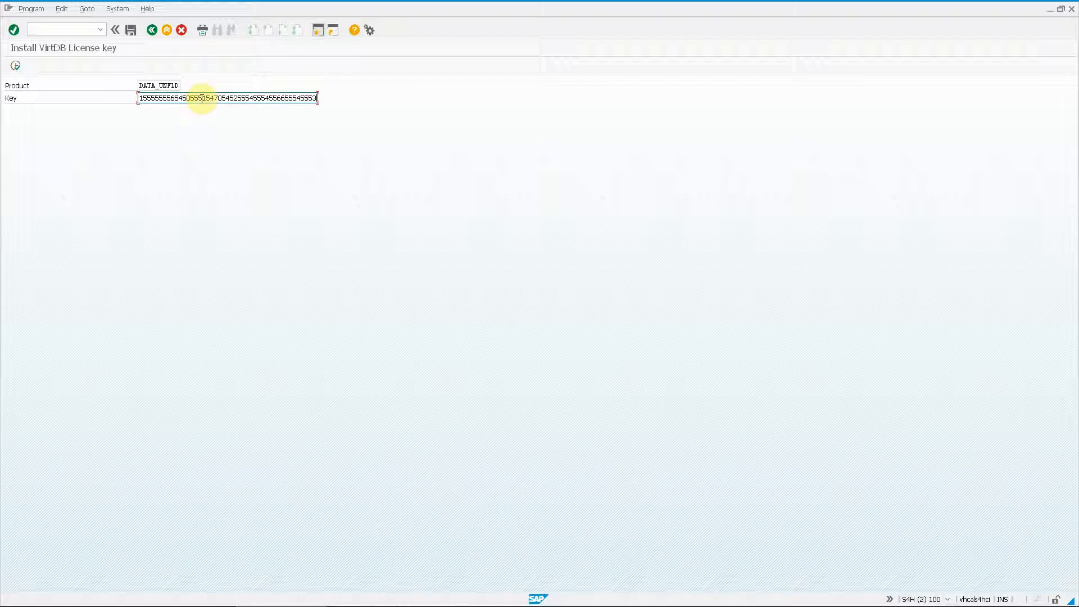
left_click(17, 66)
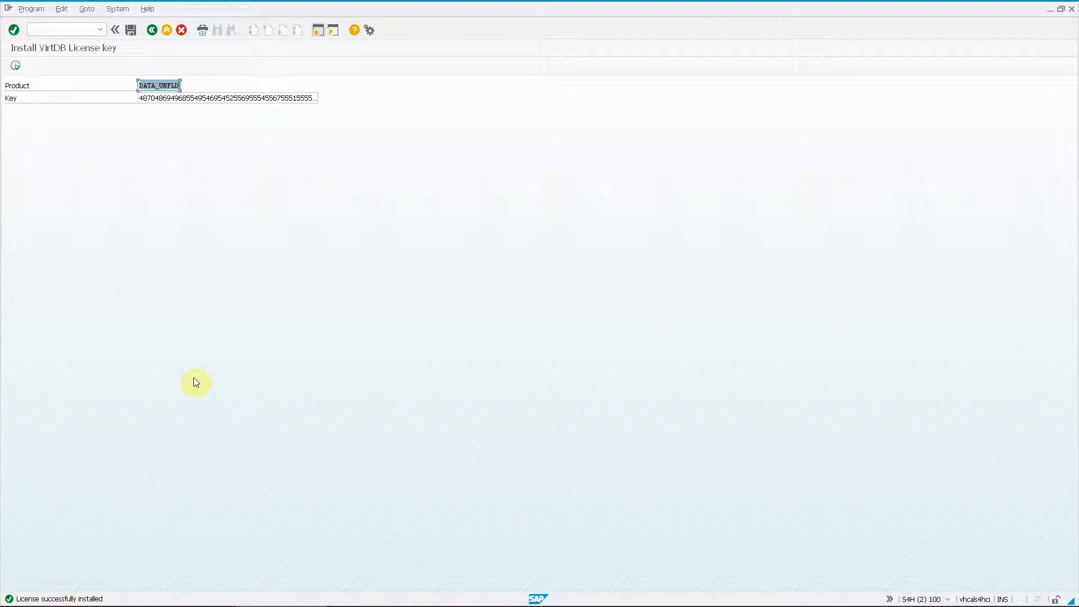
left_click(168, 31)
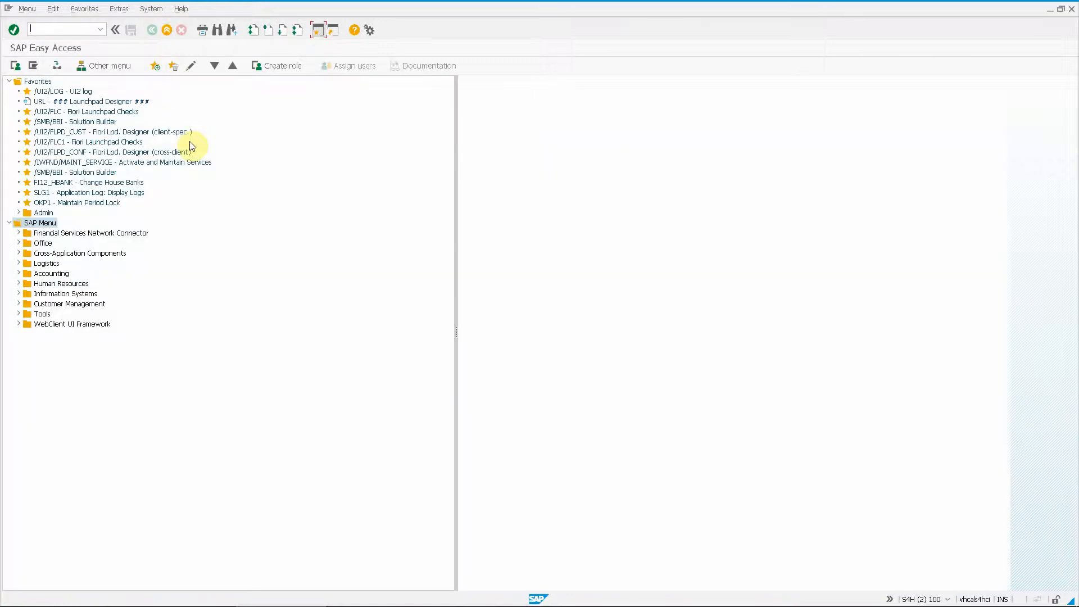
Switch to the installation guide in Microsoft Edge and read the User authorization section on the delivered roles and profile generation.
key("alt+Tab")
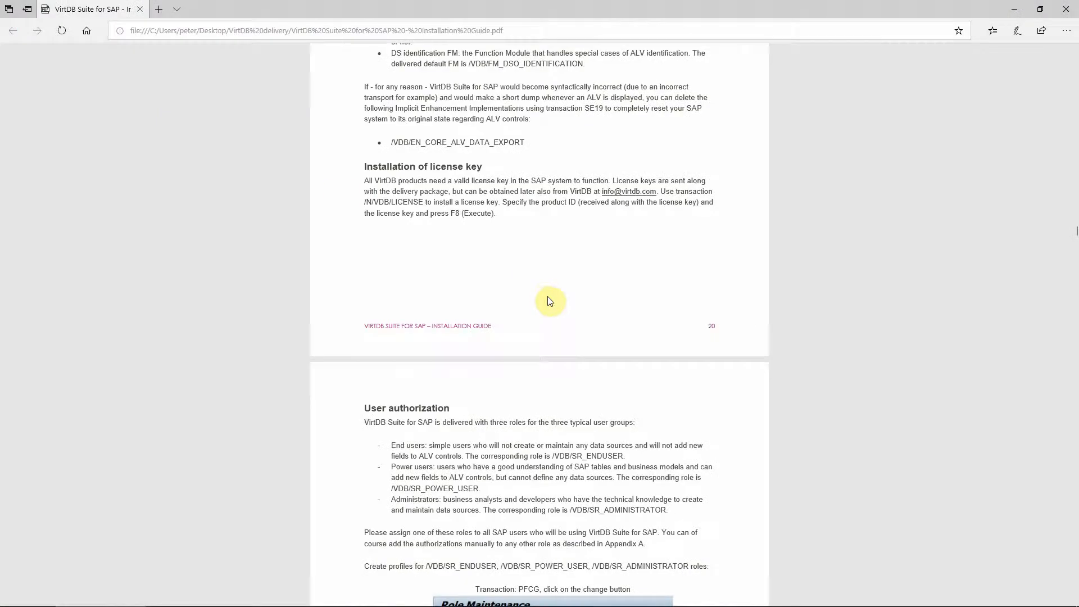
scroll(550, 302, "down", 3)
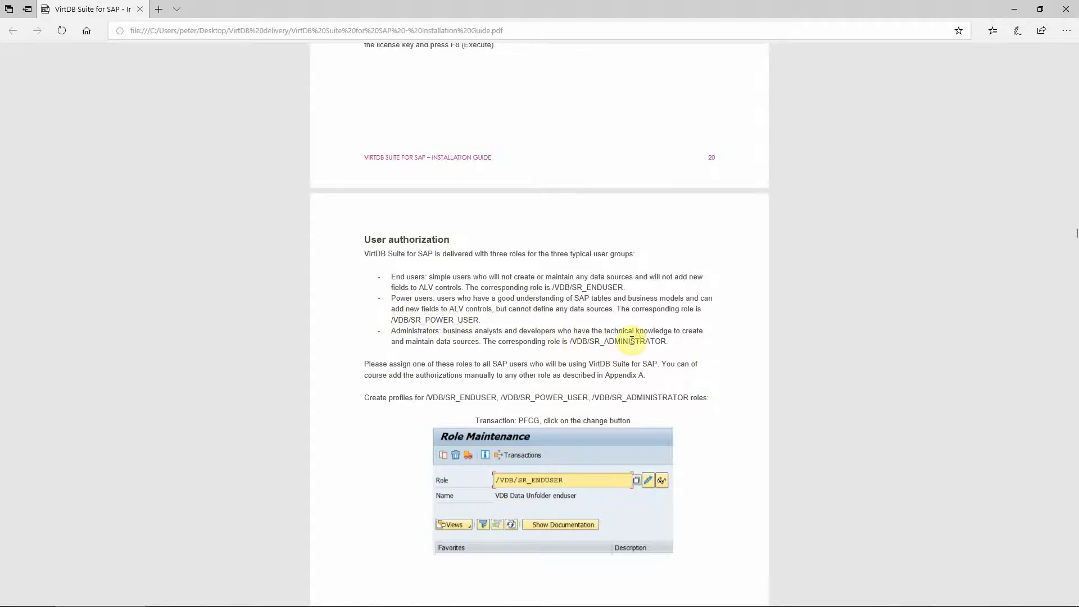
scroll(633, 340, "down", 2)
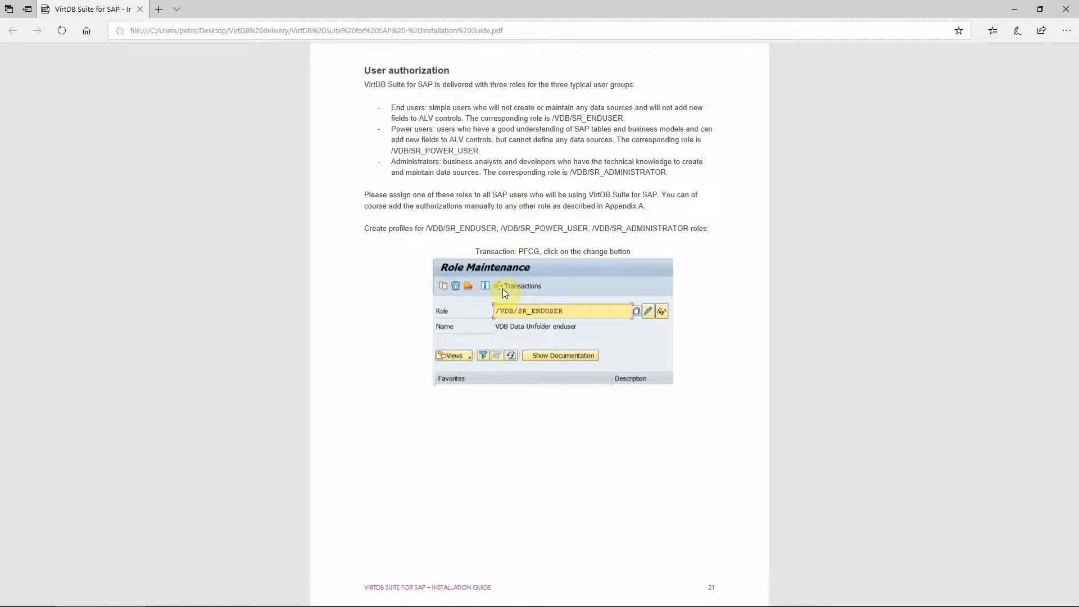
scroll(503, 288, "down", 5)
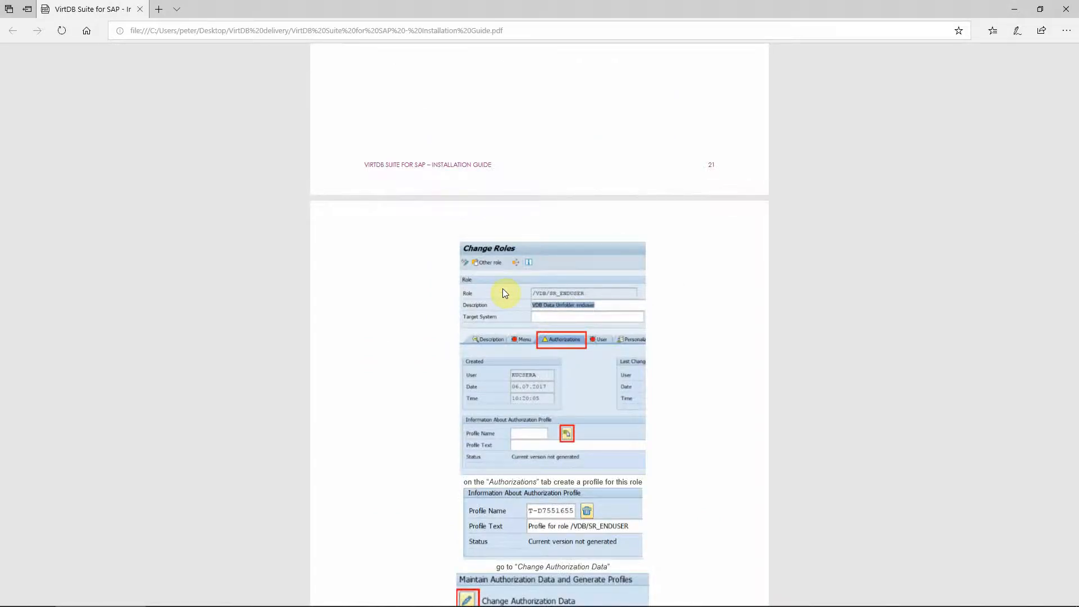
scroll(503, 290, "down", 4)
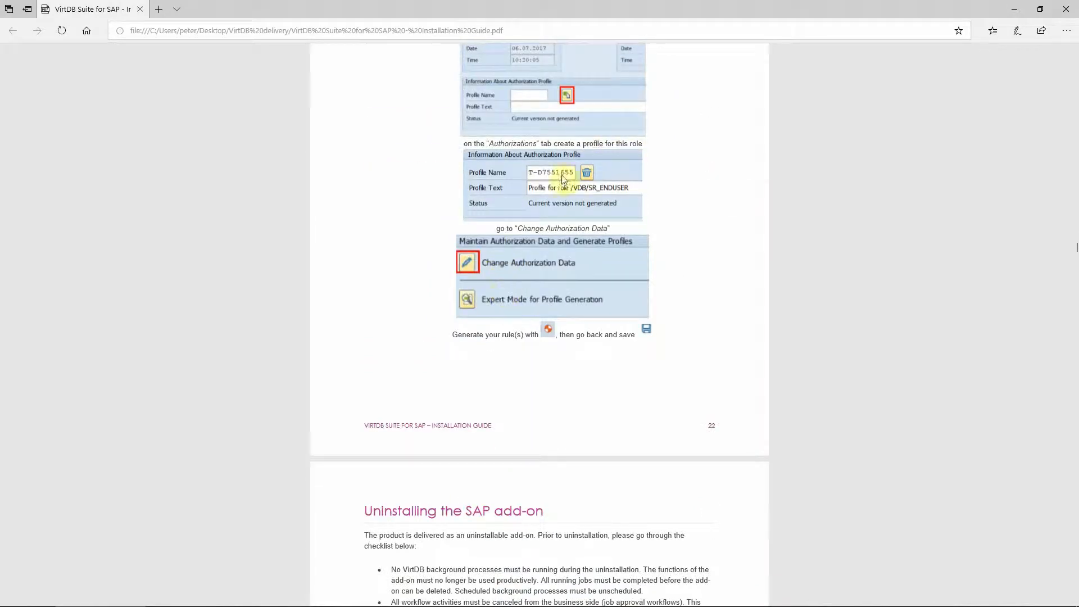
scroll(572, 292, "down", 3)
scroll(578, 198, "down", 2)
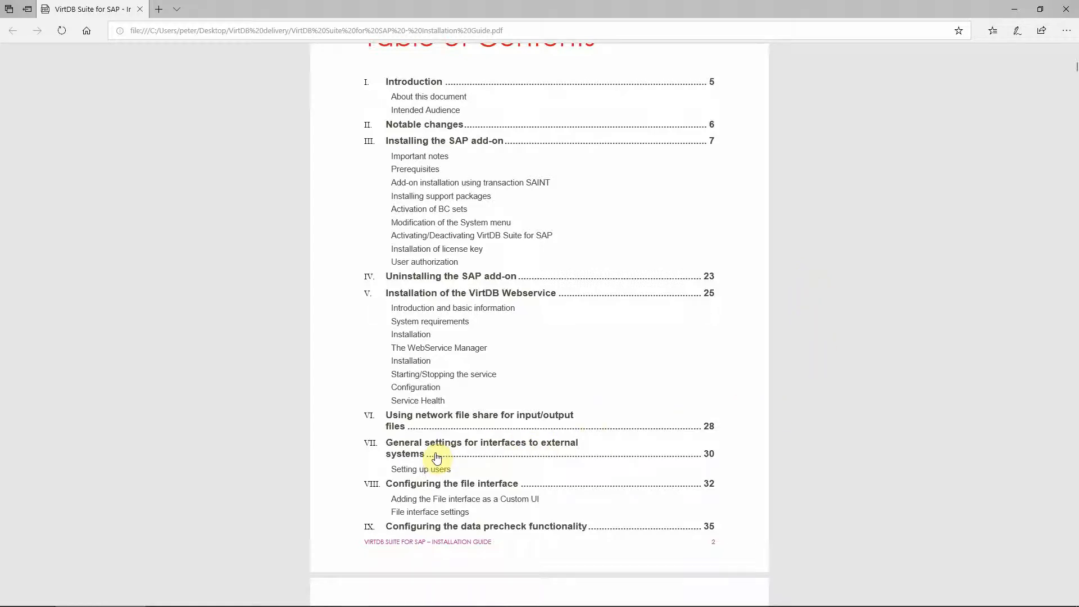
Go from the table of contents to the guide's file interface chapter and read about File interface settings and adding it as a Custom UI.
left_click(439, 487)
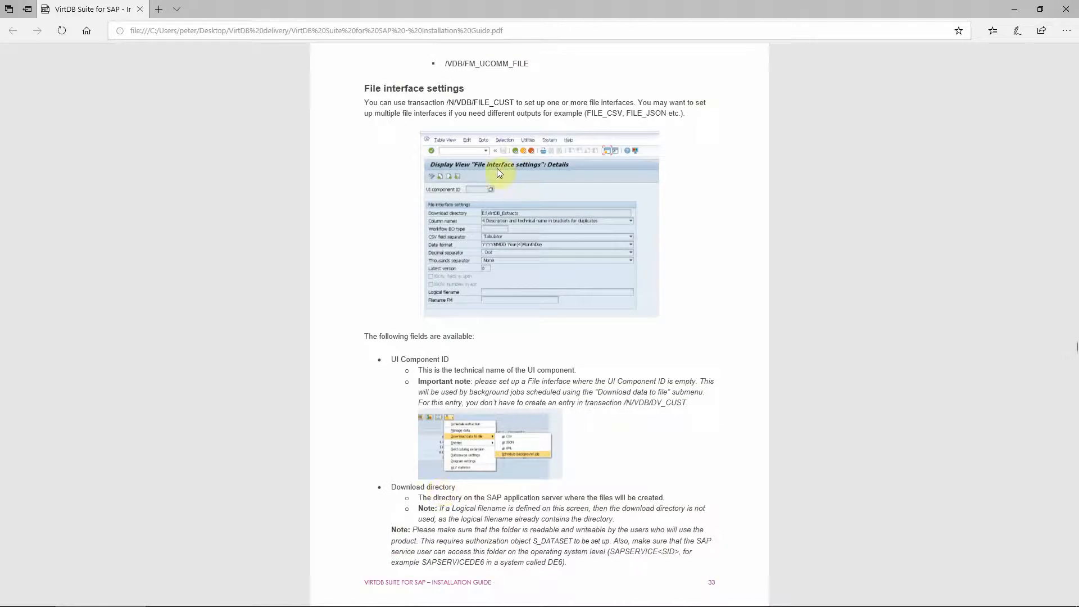
scroll(605, 225, "up", 2)
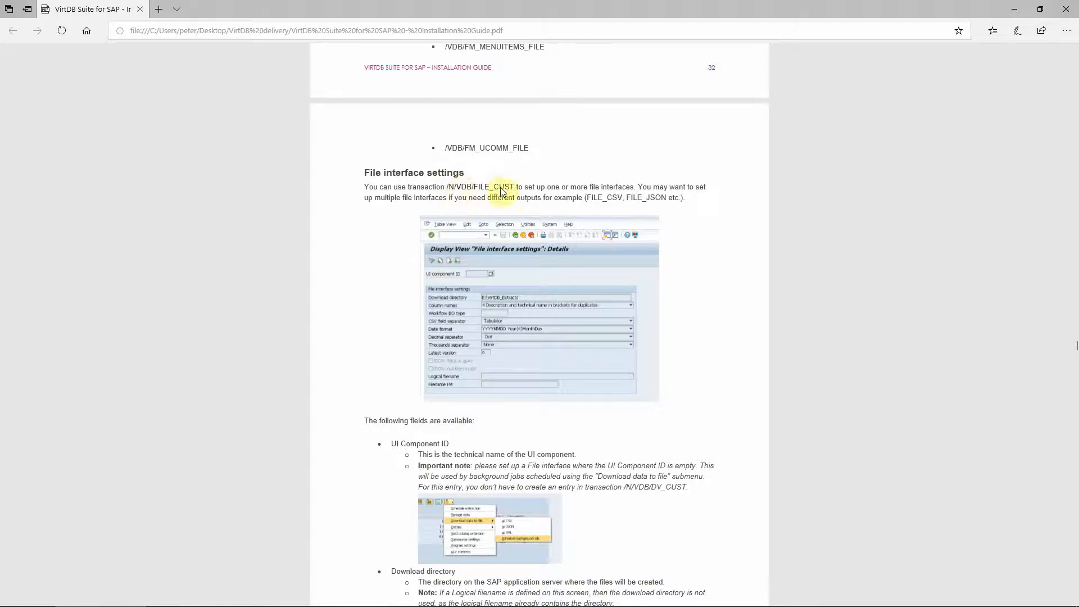
scroll(618, 253, "up", 12)
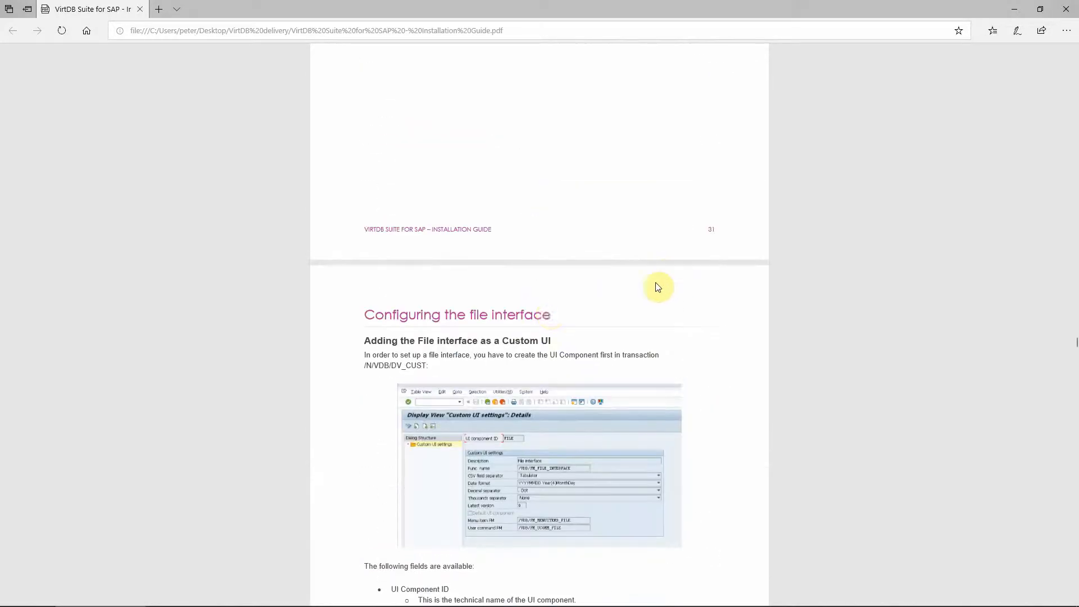
scroll(414, 333, "down", 1)
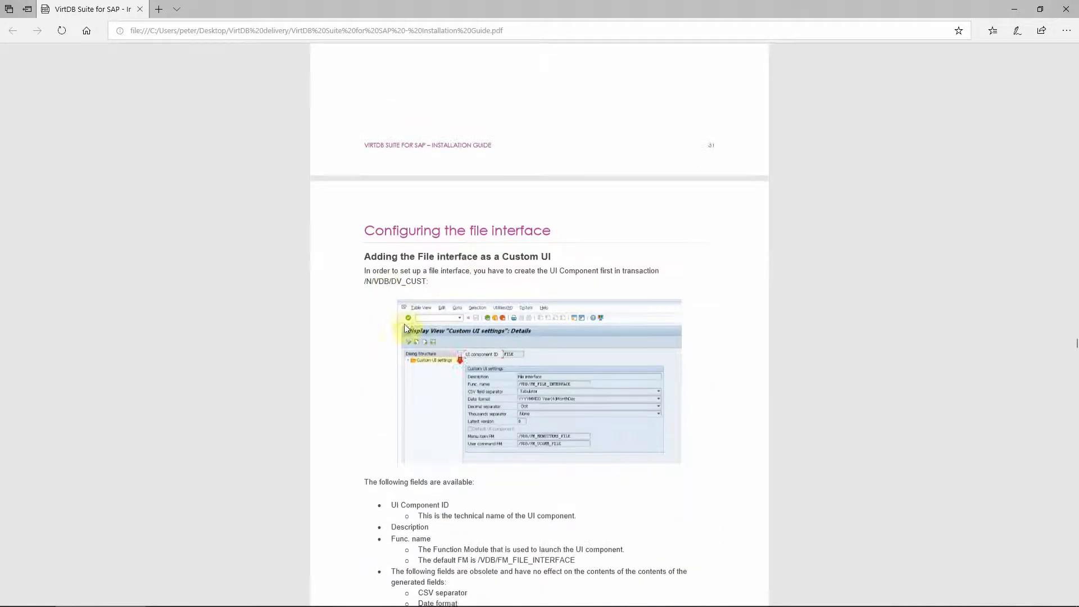
Switch back to the SAP window and start transaction /n/vdb/dv_cust.
key("alt+Tab")
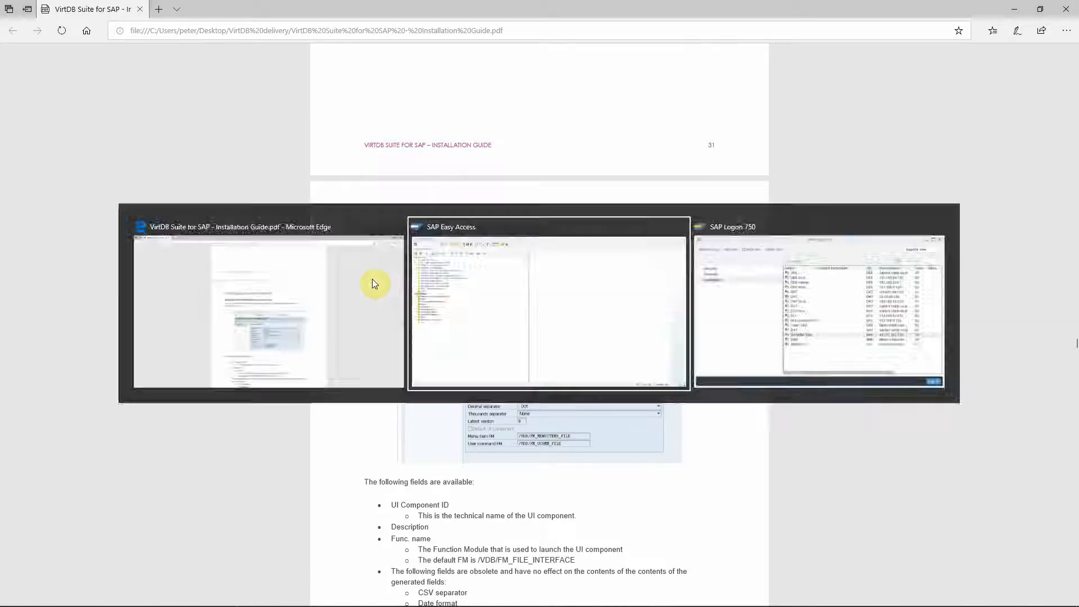
type("/n")
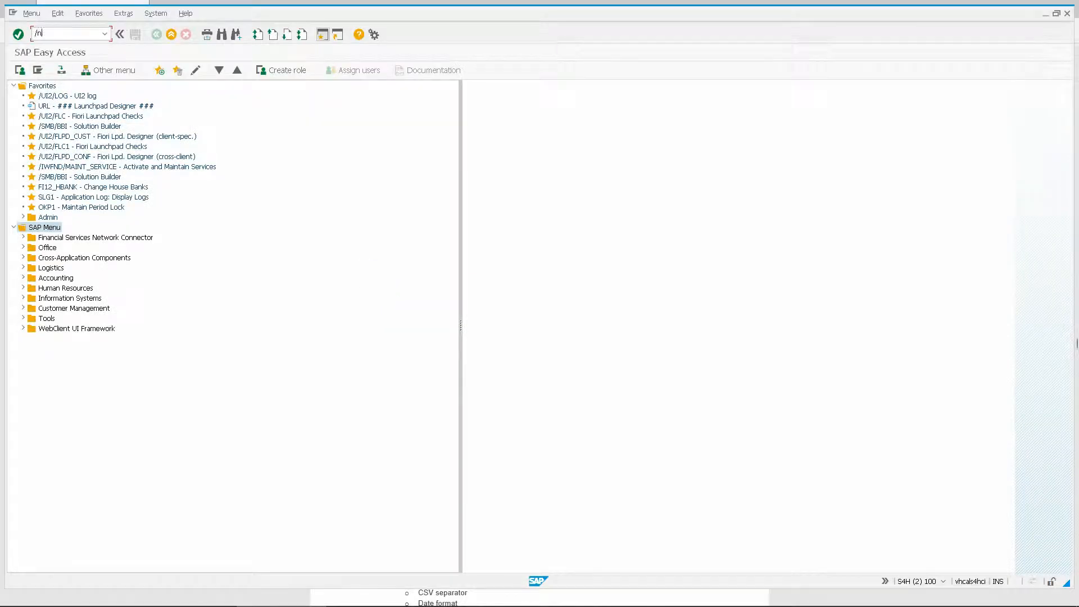
type("/vdb/dv_cust")
key("Return")
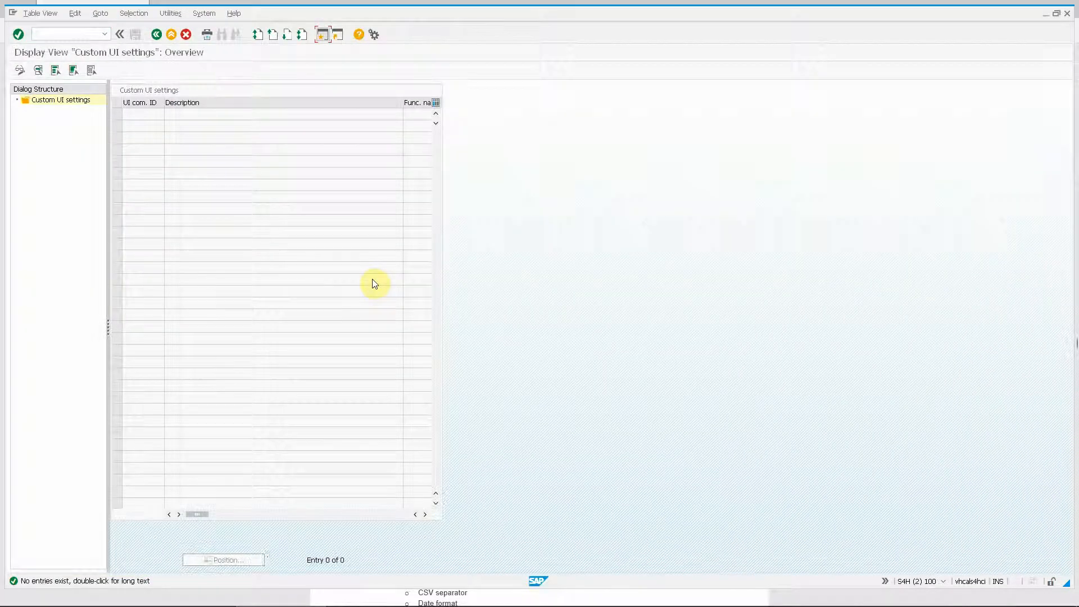
Create a new Custom UI settings entry with UI component ID FILE and description "Test file interface".
left_click(19, 71)
left_click(73, 71)
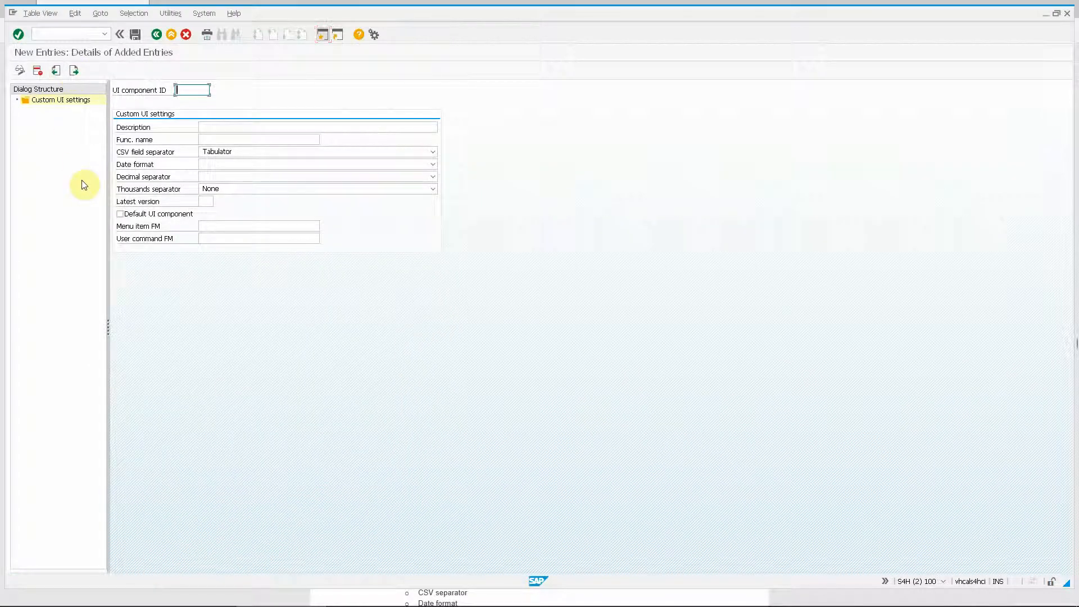
type("FILE")
key("Tab")
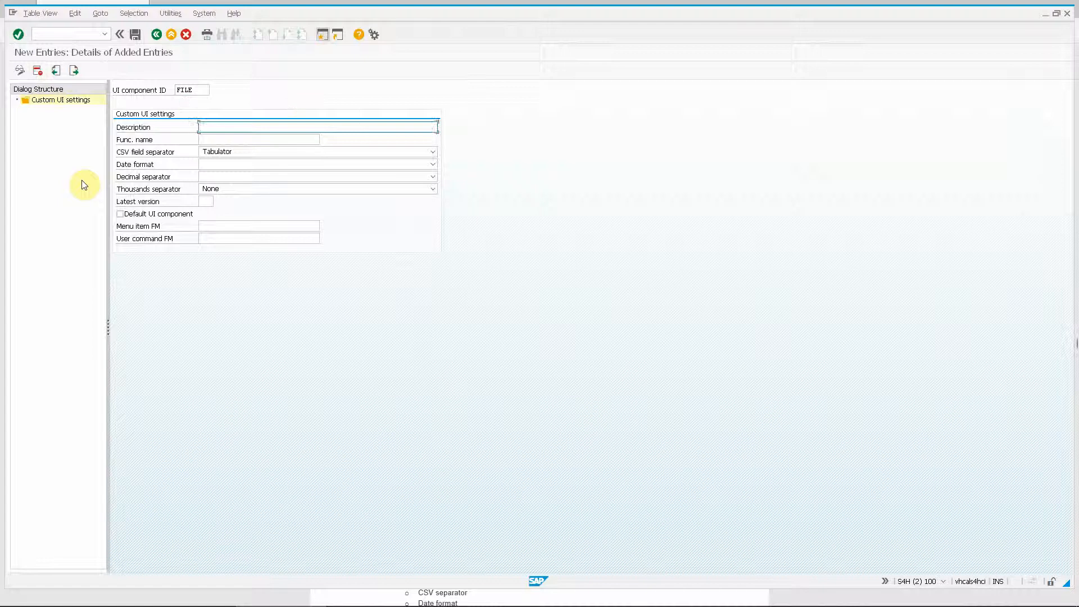
type("Test file interface")
key("Tab")
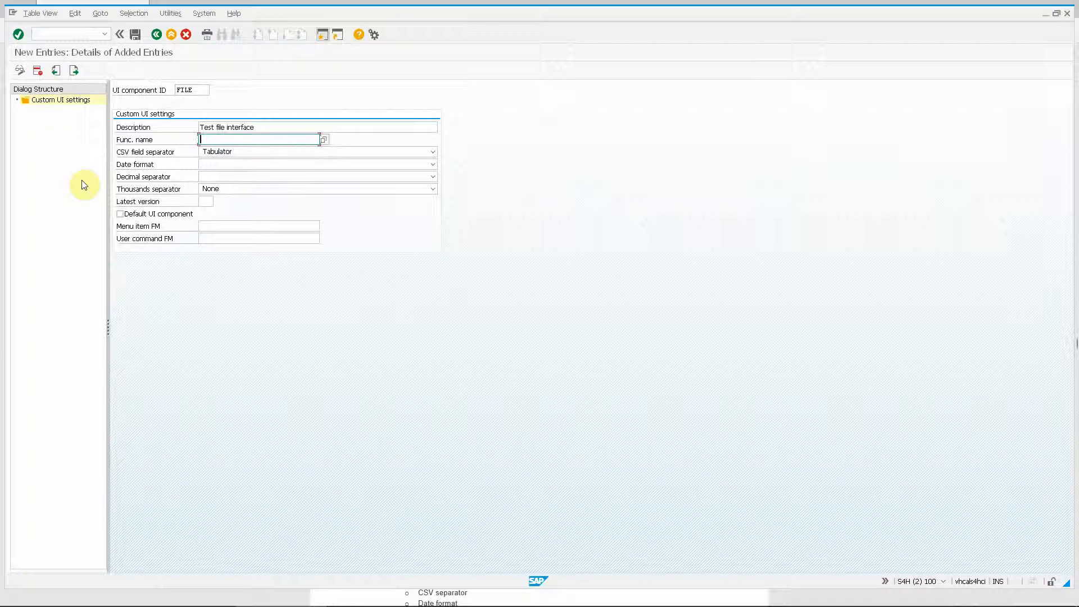
Search for function modules matching /vdb/FM_*file* and choose /VDB/FM_FILE_INTERFACE as the entry's function name.
type("/vdb/")
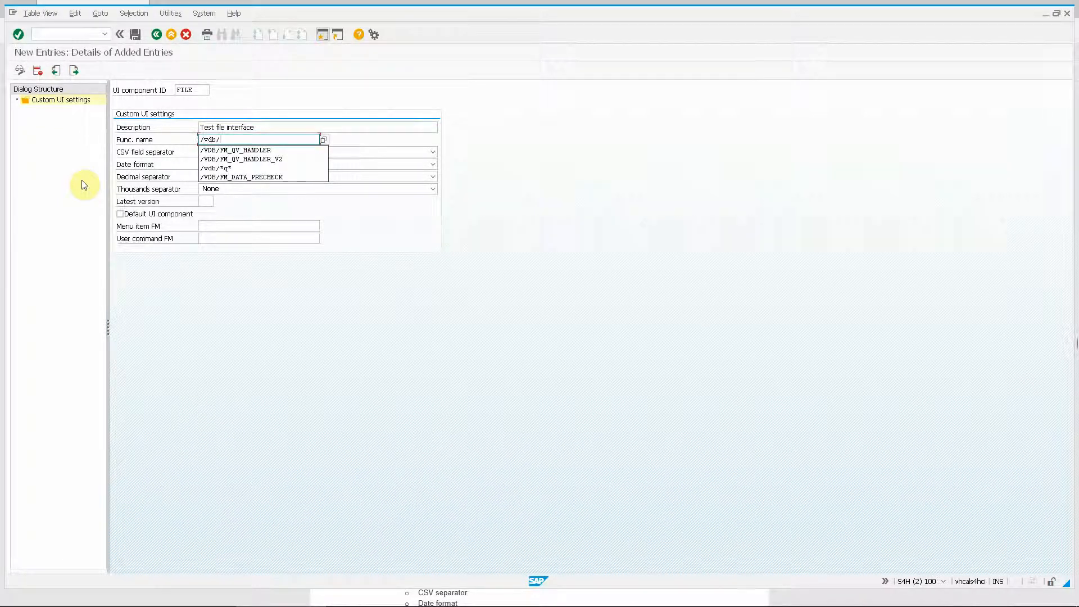
type("FM_*file*")
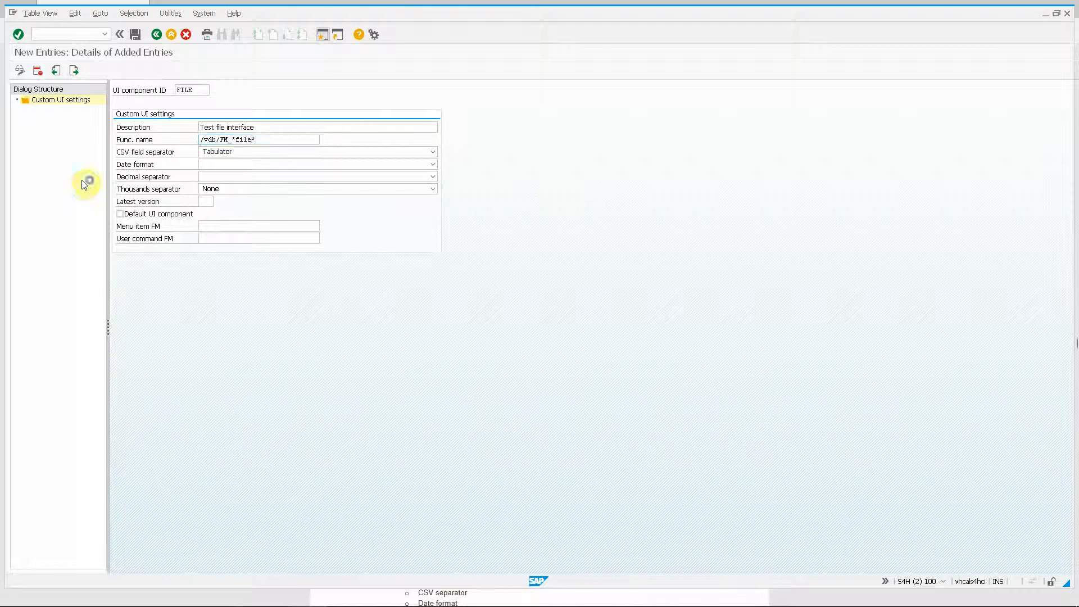
key("F4")
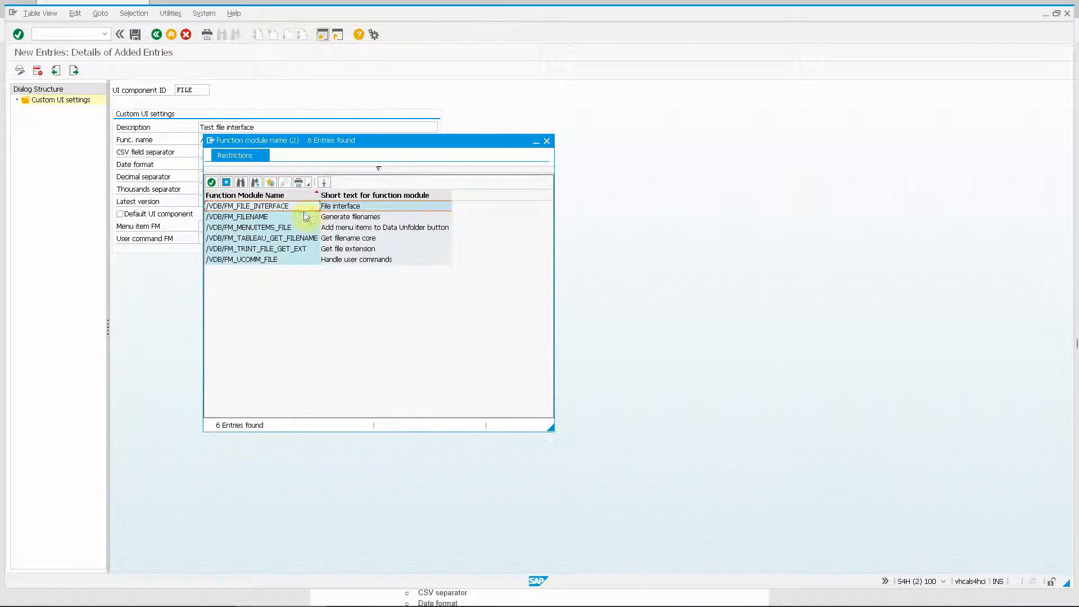
double_click(288, 205)
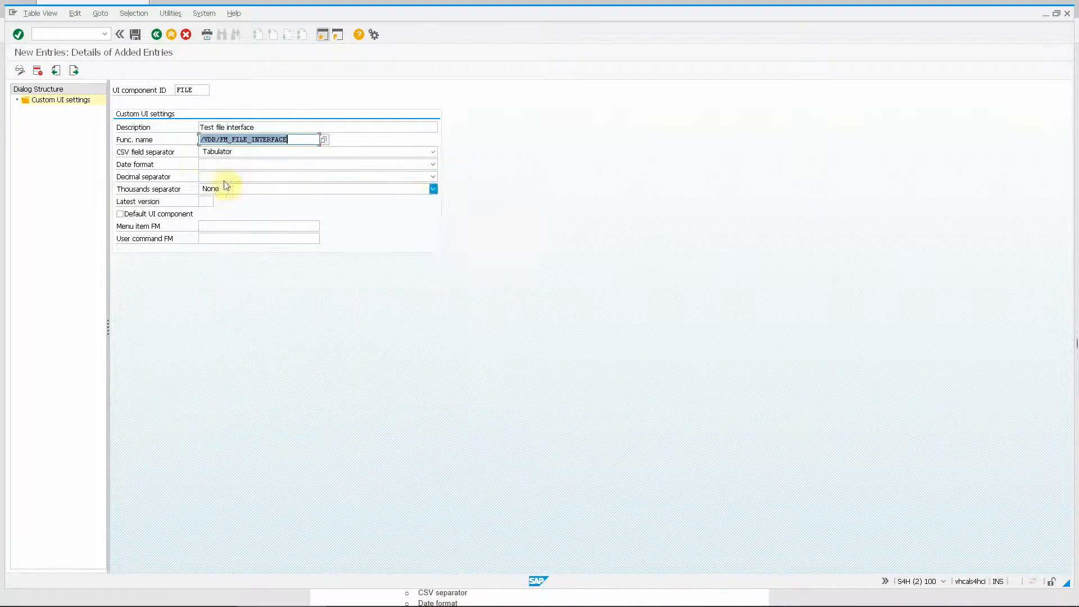
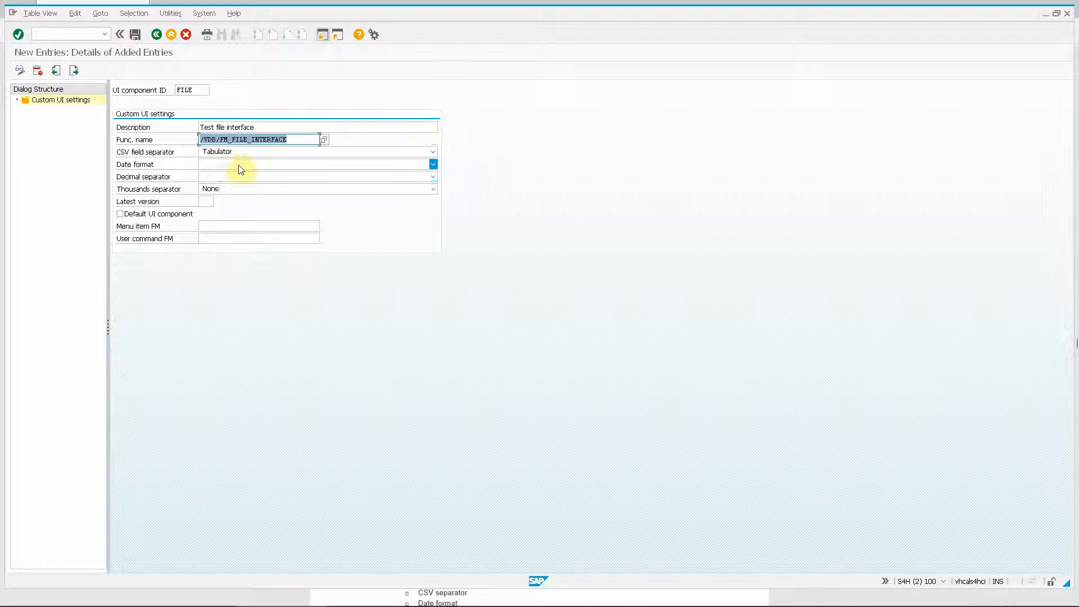
Set the menu item function module to /VDB/FM_MENUITEMS_FILE, picked from a wildcard search of the /VDB/FM_MENUITEMS modules.
left_click(254, 225)
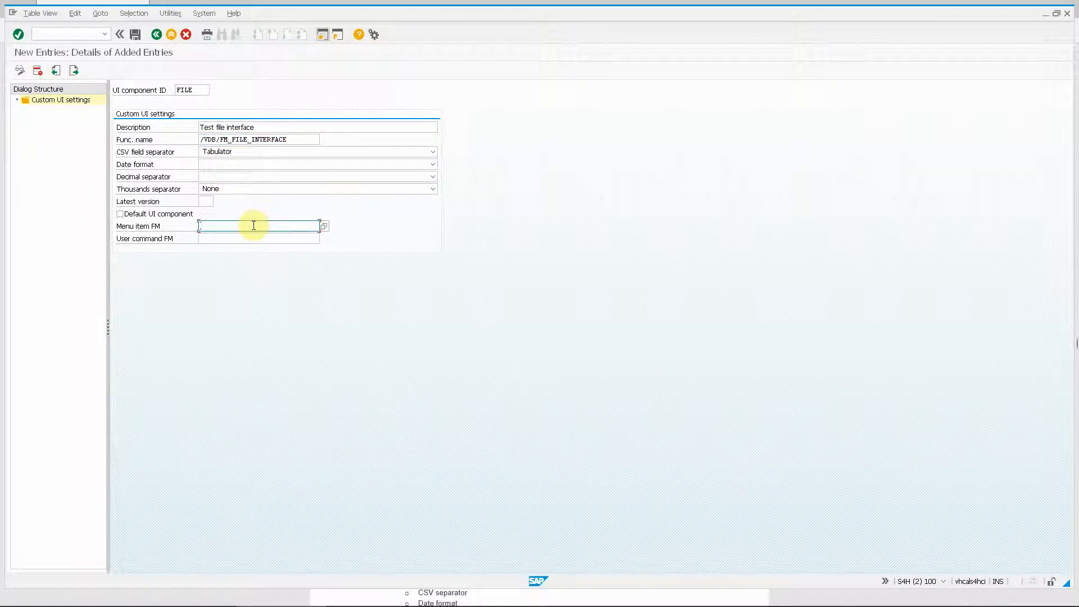
type("/vdb/")
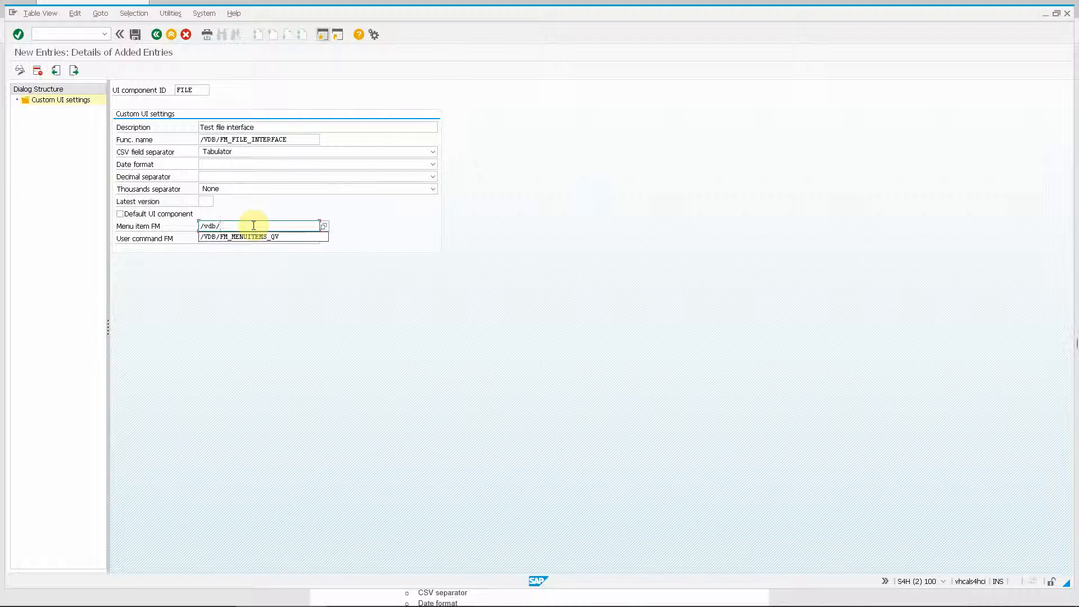
key("Down")
key("Return")
key("BackSpace")
key("BackSpace")
type("*")
key("F4")
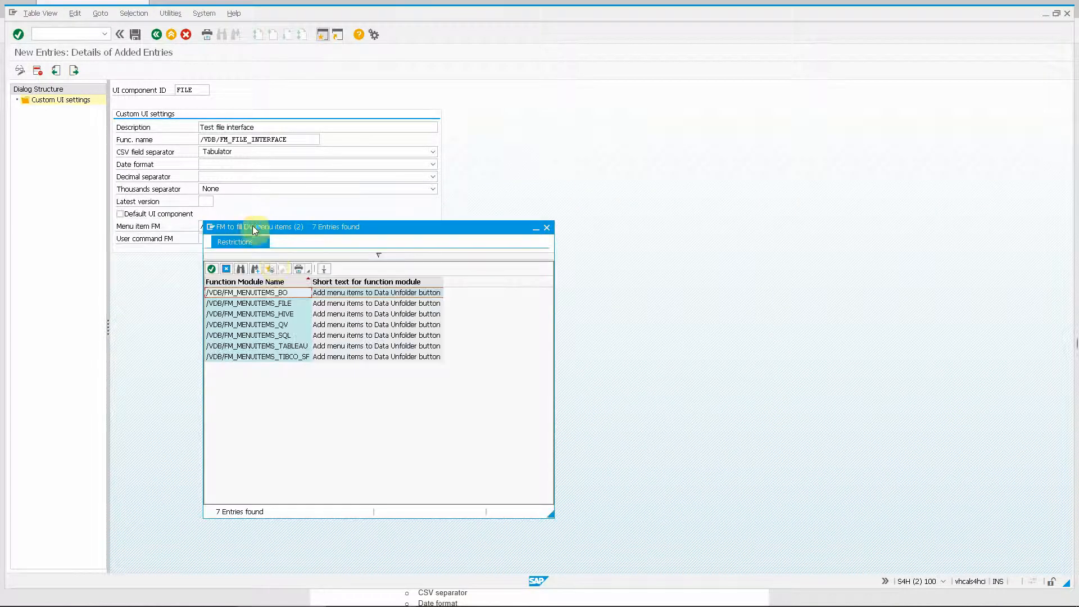
double_click(304, 302)
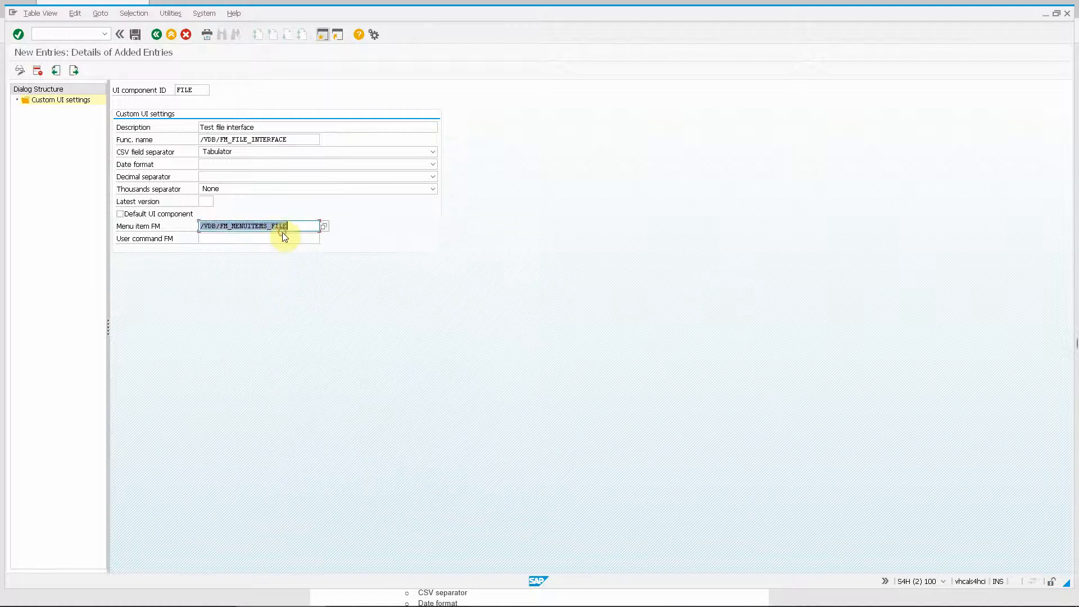
Set the user command function module to /VDB/FM_UCOMM_FILE from a search for /VDB/FM_UCOMM_*, and save the Custom UI entry.
key("Tab")
key("Down")
key("Return")
key("BackSpace")
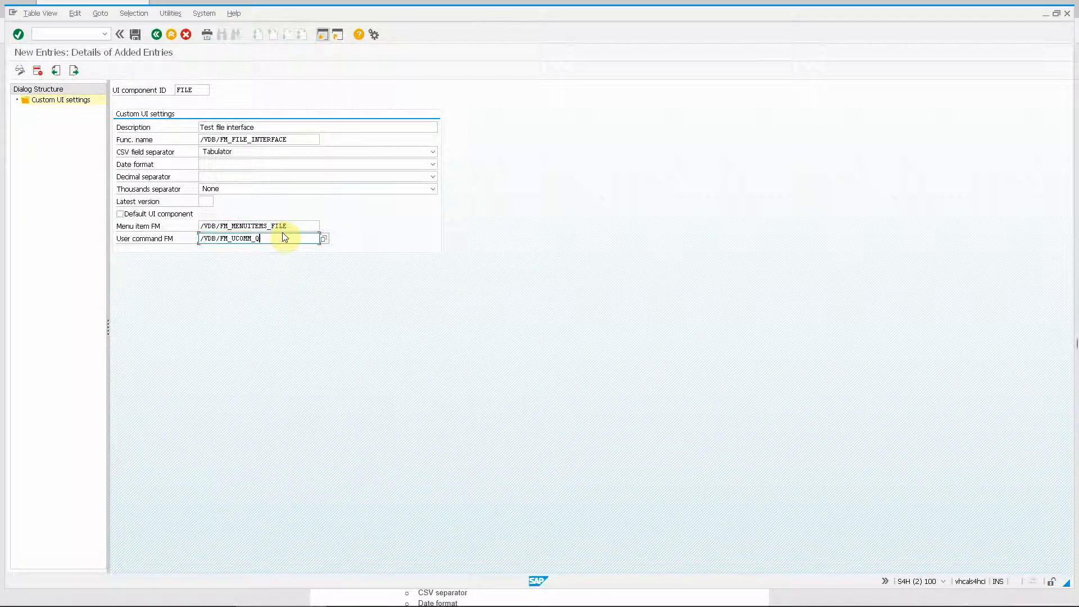
key("BackSpace")
type("*")
key("F4")
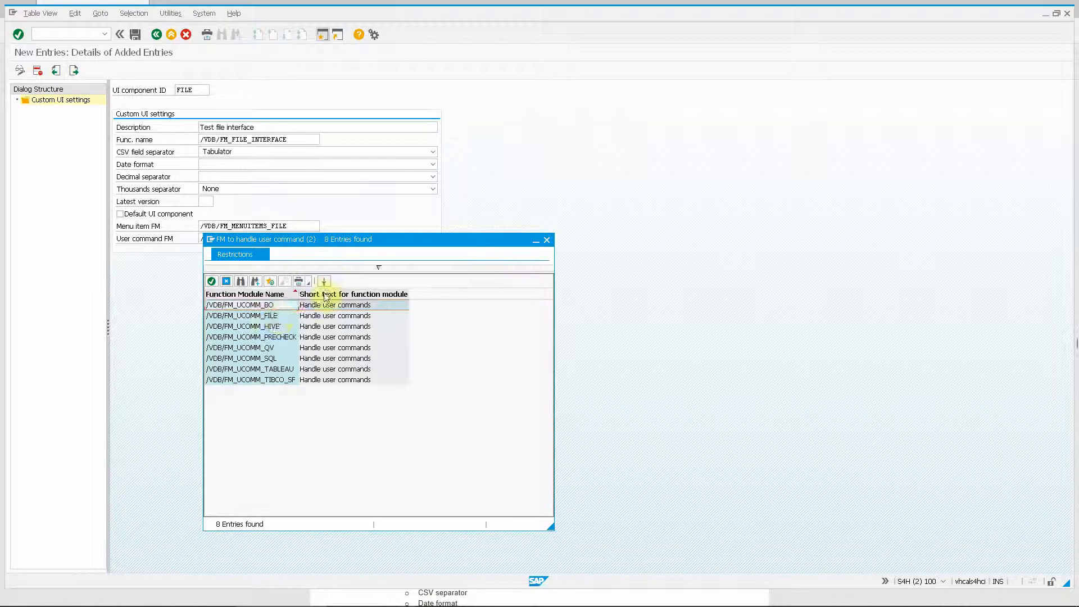
double_click(279, 318)
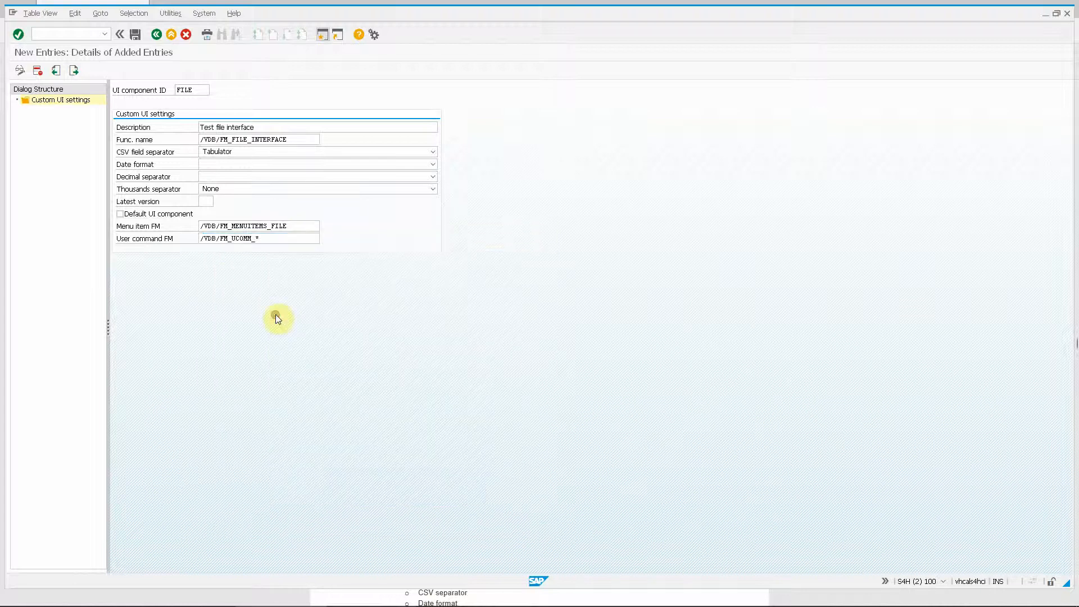
left_click(136, 34)
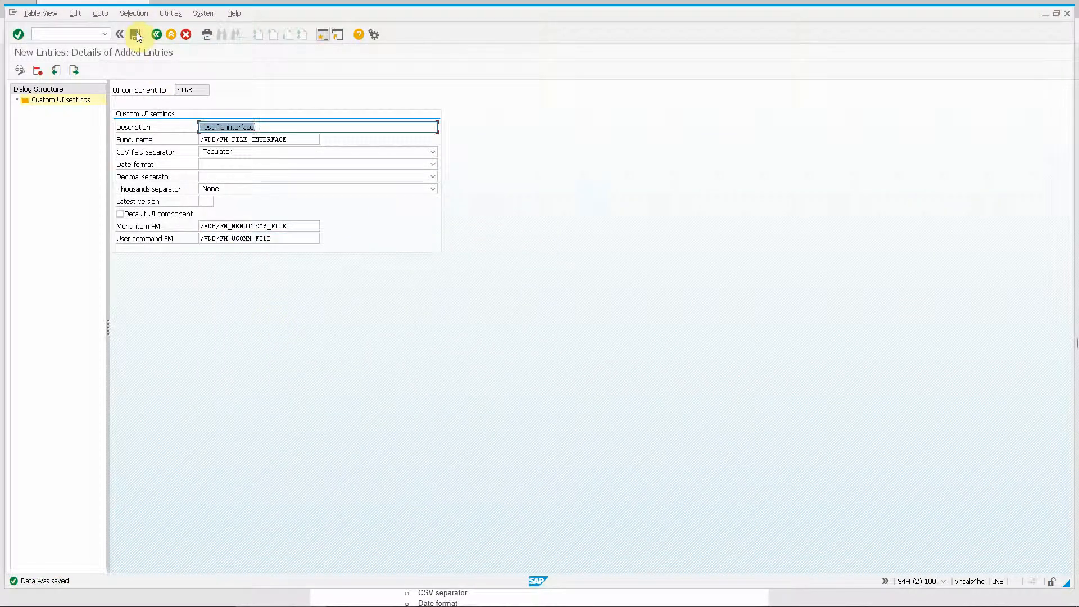
Open transaction /n/vdb/file_cust and start a new file interface settings entry for UI component ID FILE.
left_click(65, 33)
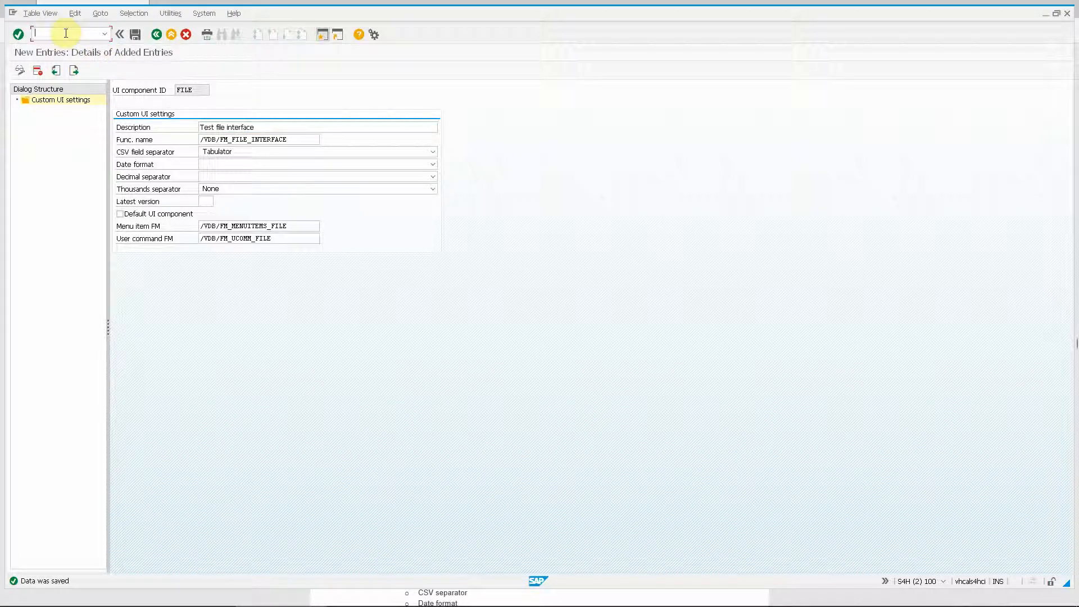
type("/n/vdb/file_cust")
key("Return")
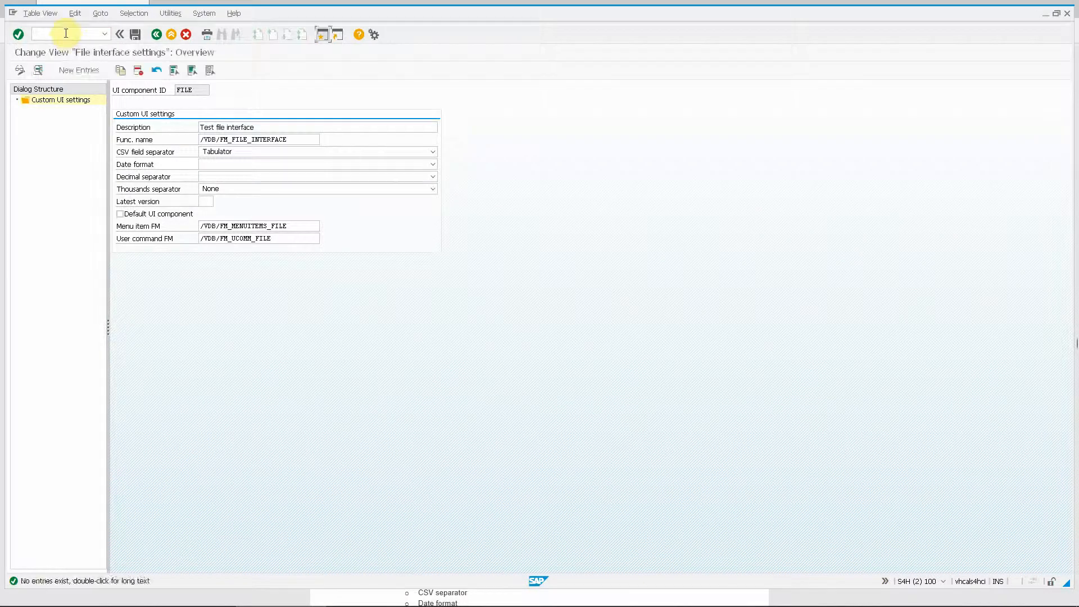
left_click(75, 71)
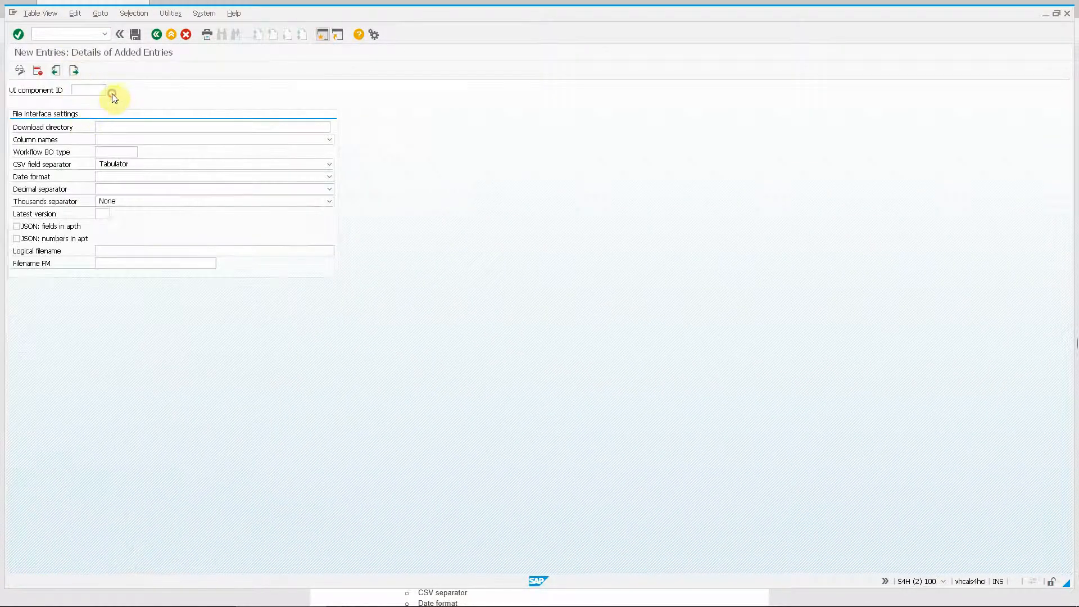
left_click(111, 91)
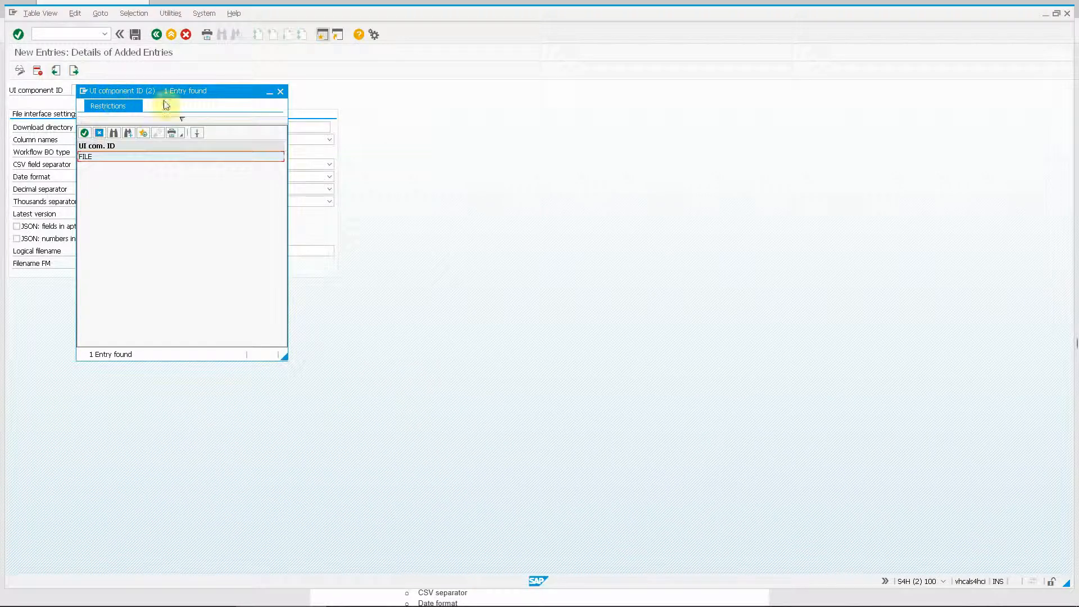
double_click(94, 157)
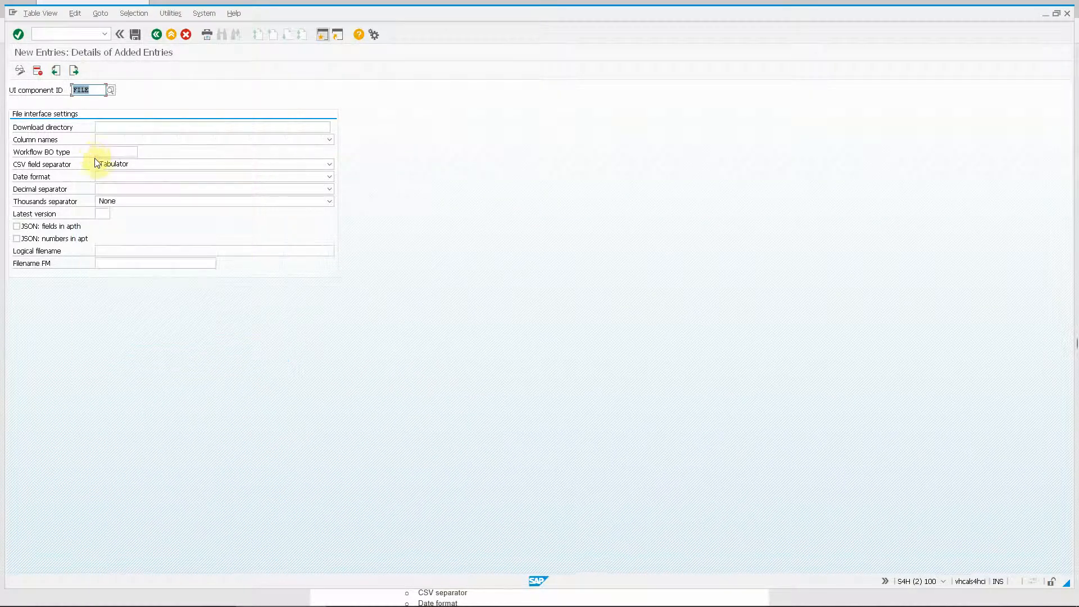
Look up the DIR_PERF path with transaction AL11 in a new session and set the entry's download directory to /usr/sap/tmp.
left_click(132, 124)
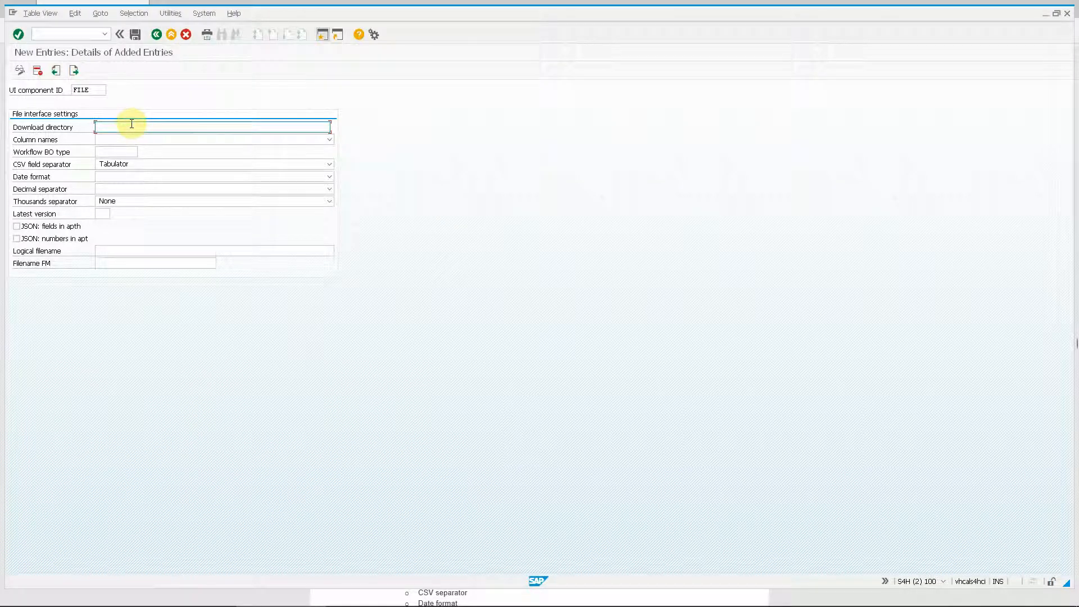
left_click(323, 34)
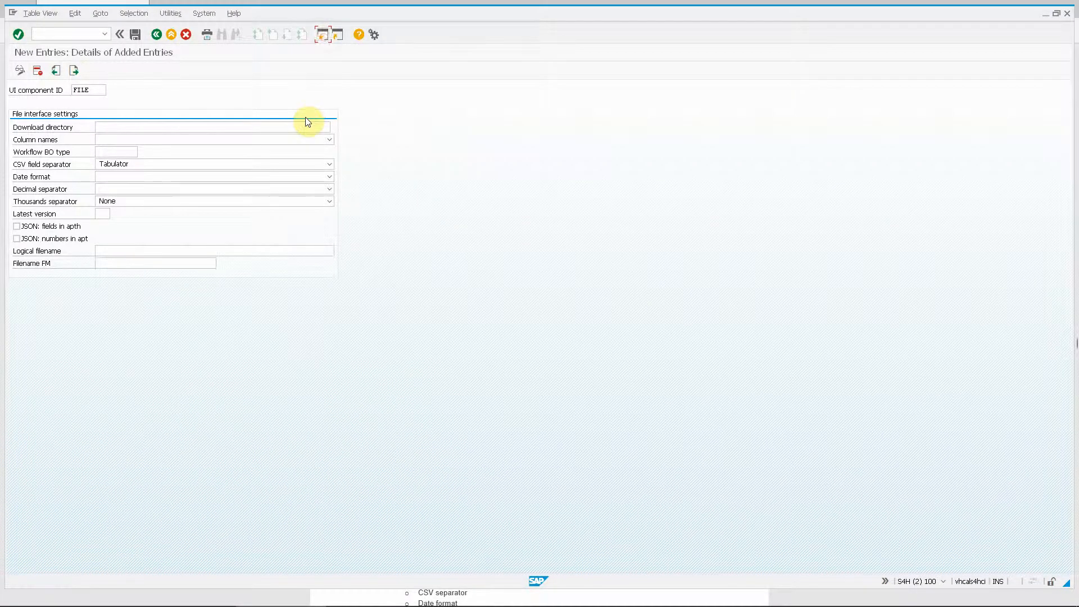
type("al11")
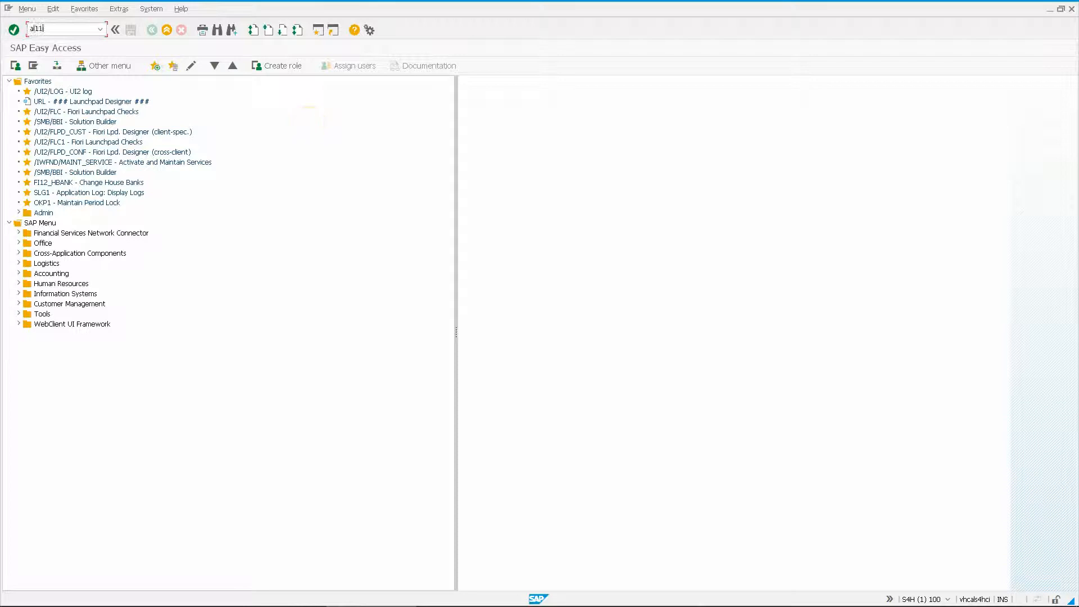
key("Return")
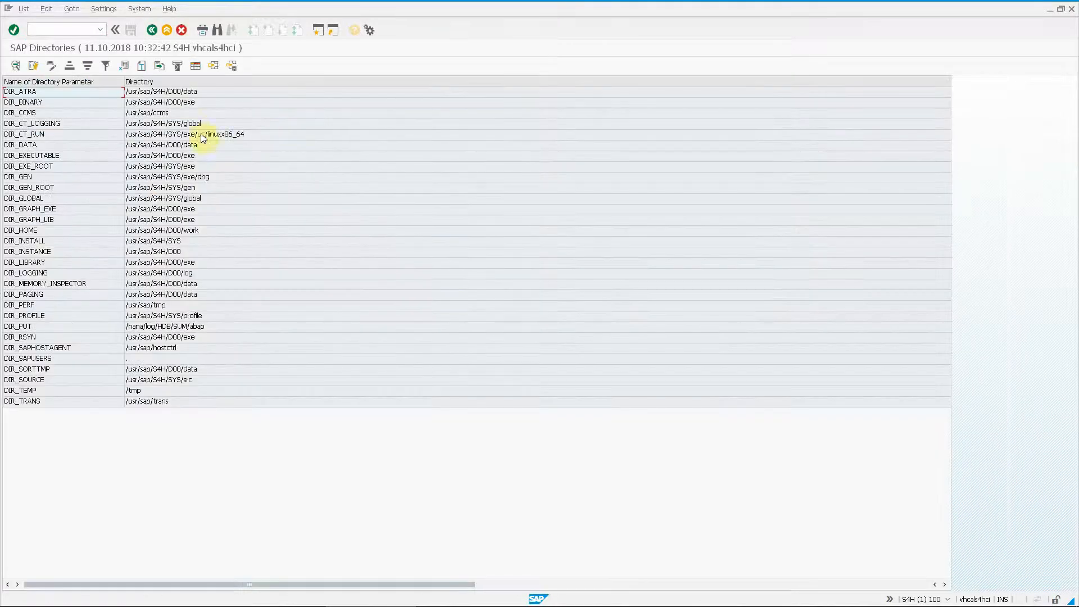
left_click(162, 308)
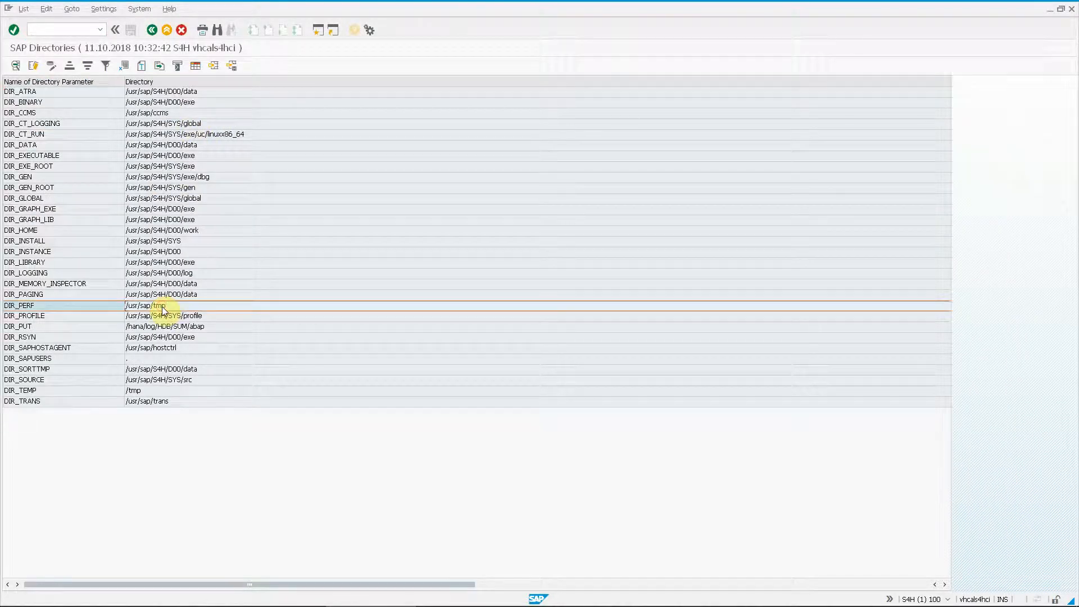
double_click(162, 308)
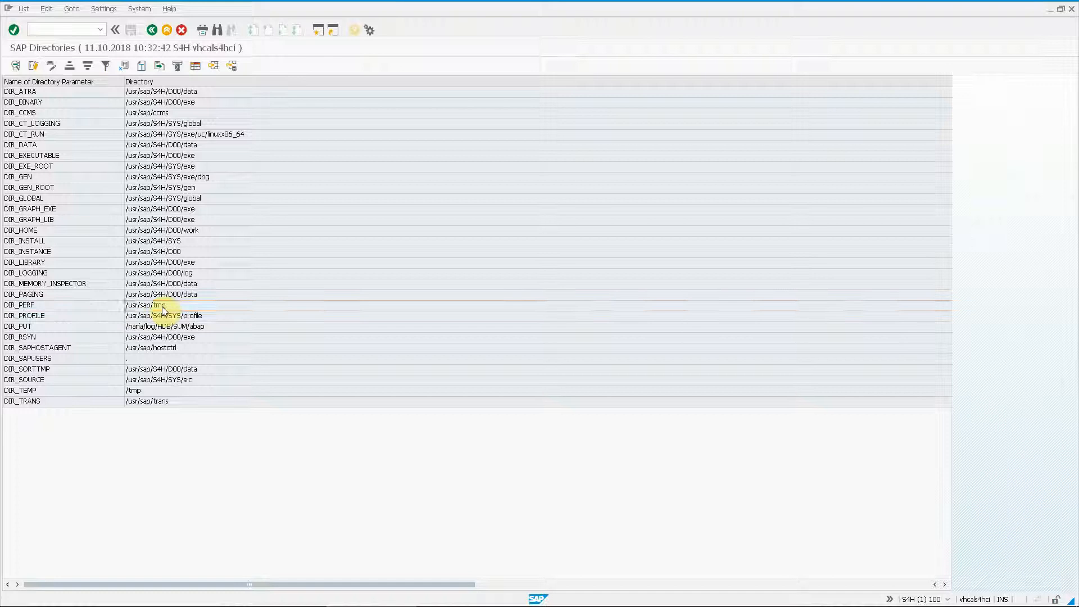
key("alt+Tab")
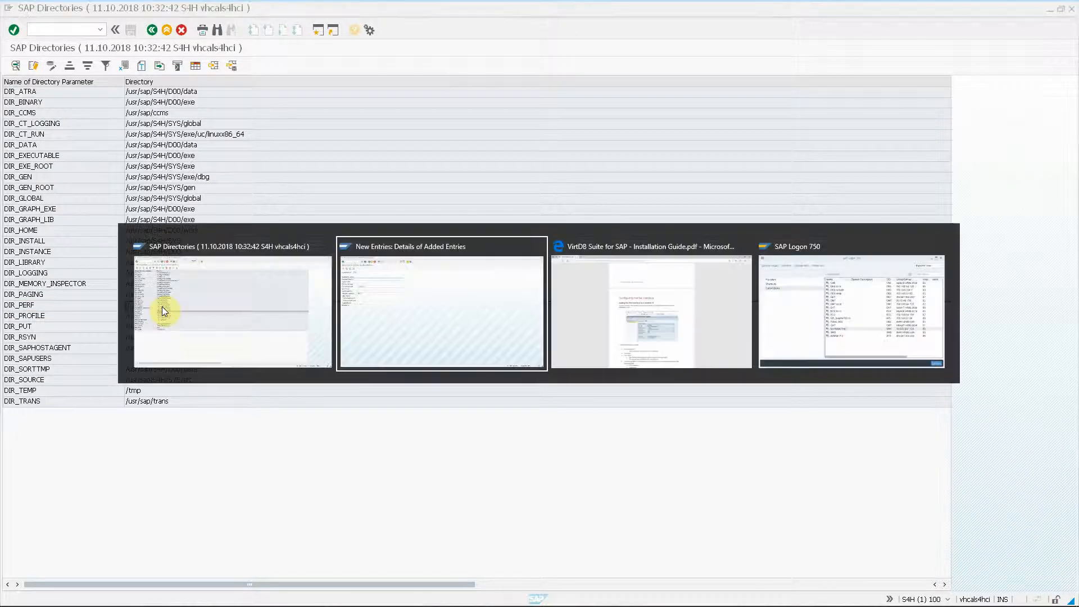
type("/usr/sap/tmp")
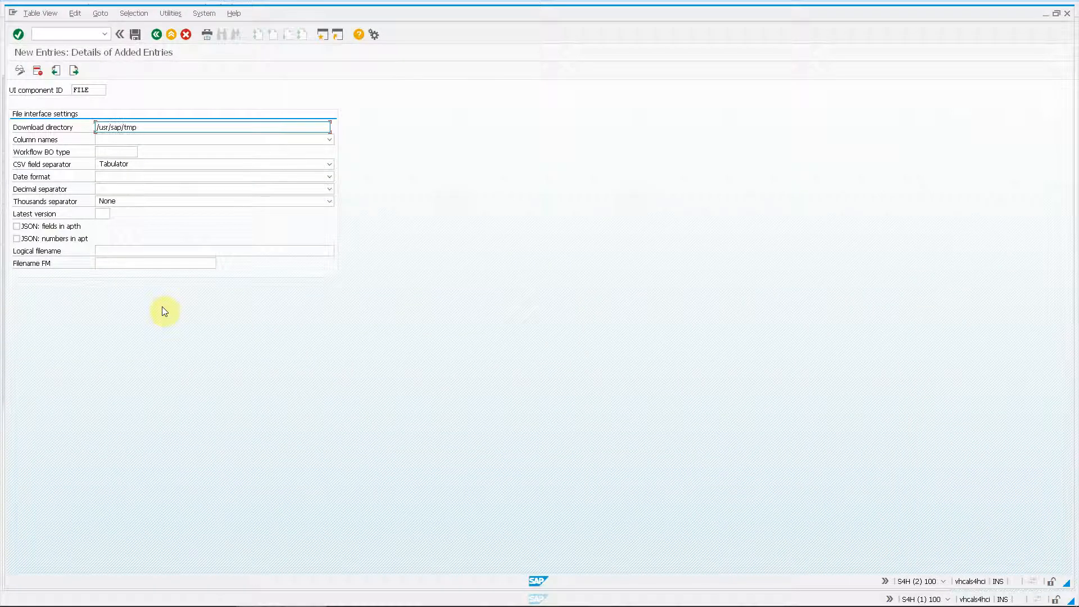
Set column names to option 4, description and technical name in brackets for duplicates, and the date format to YYYYMMDD.
left_click(266, 140)
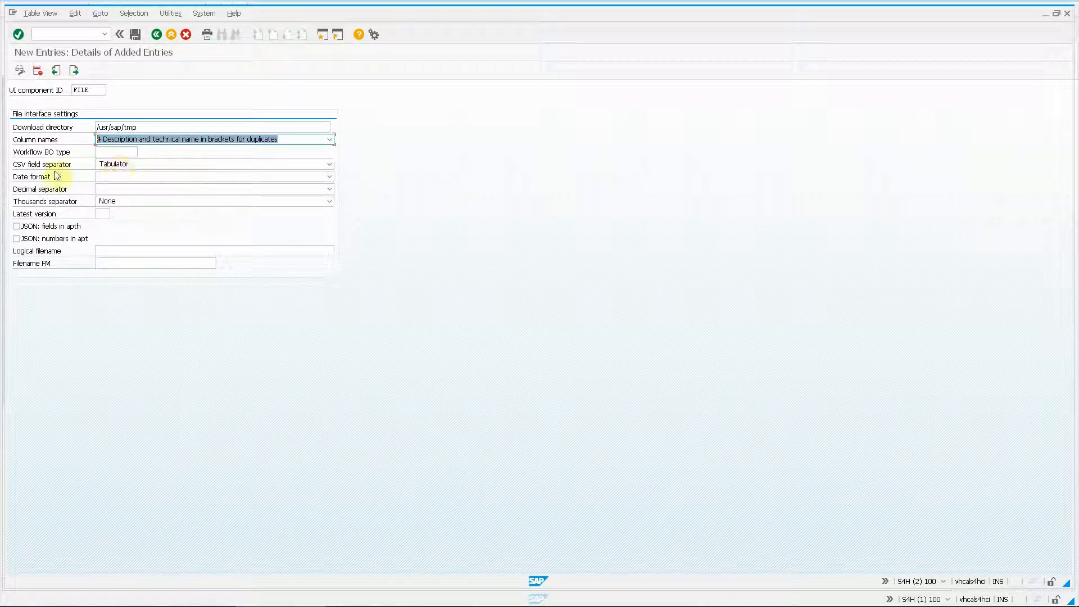
left_click(158, 176)
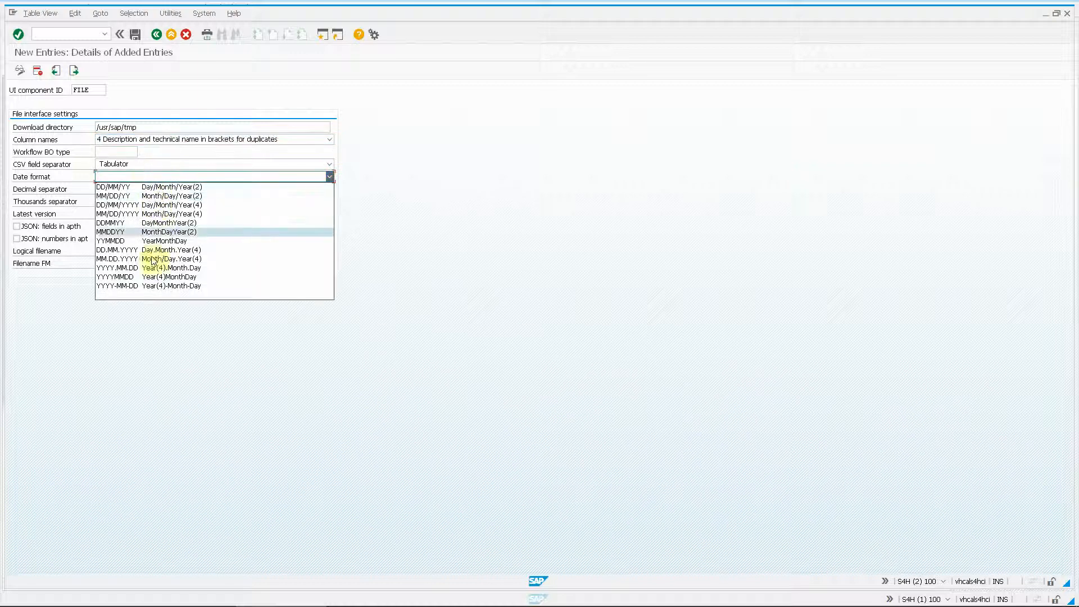
left_click(145, 277)
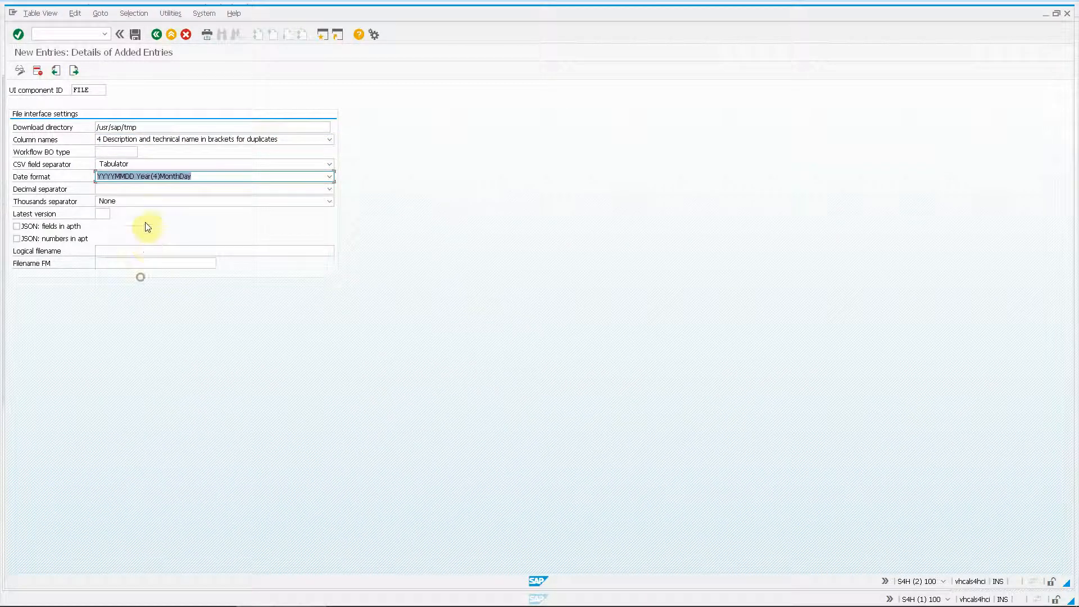
Set the decimal separator to Dot, keep the thousands separator as None, and save and leave the file interface entry.
left_click(142, 190)
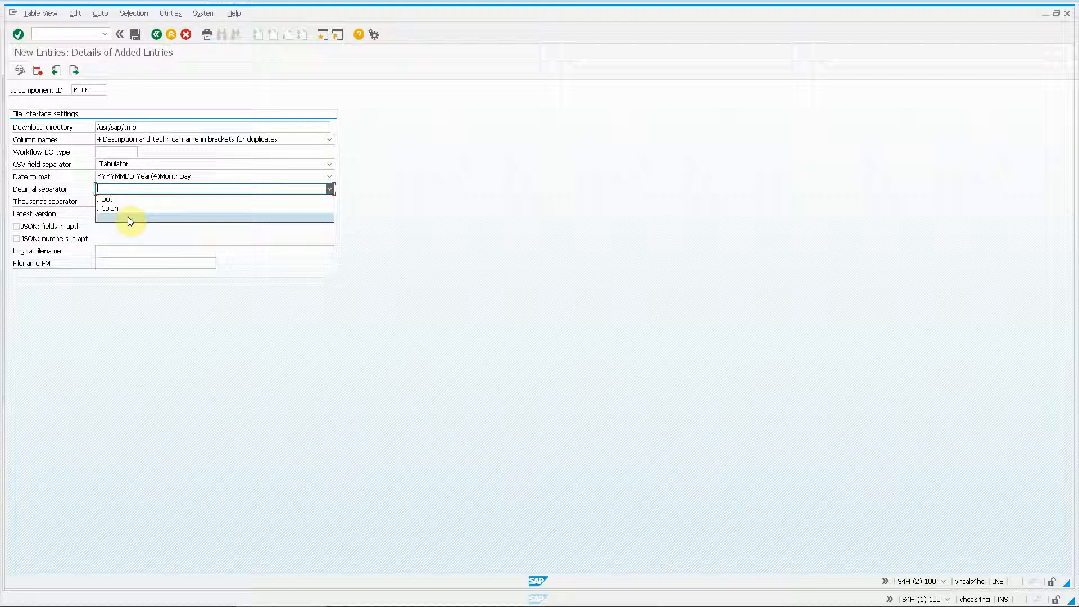
left_click(129, 198)
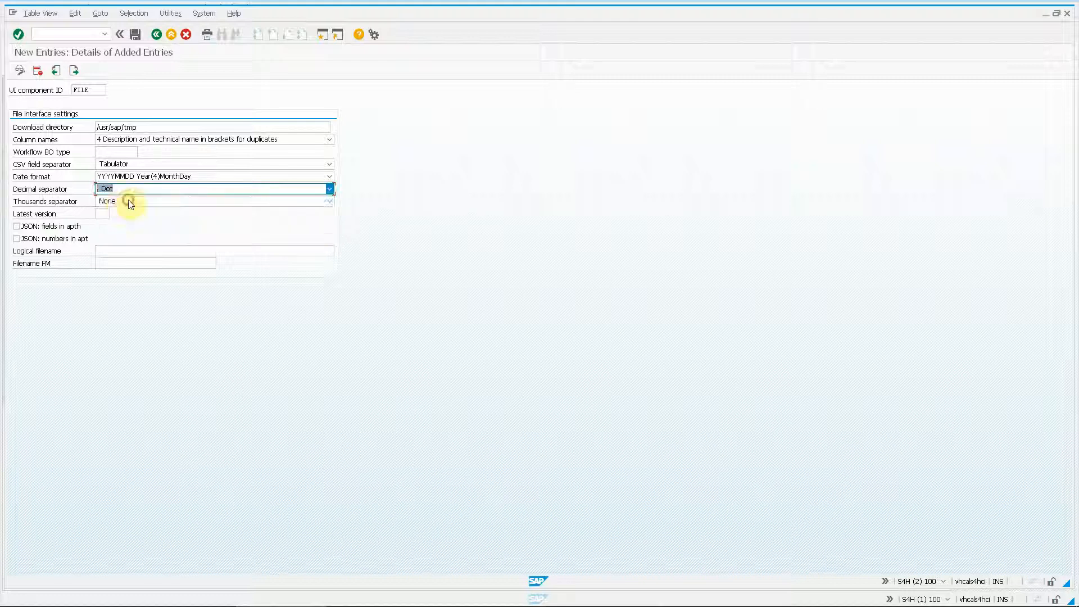
left_click(129, 203)
left_click(112, 207)
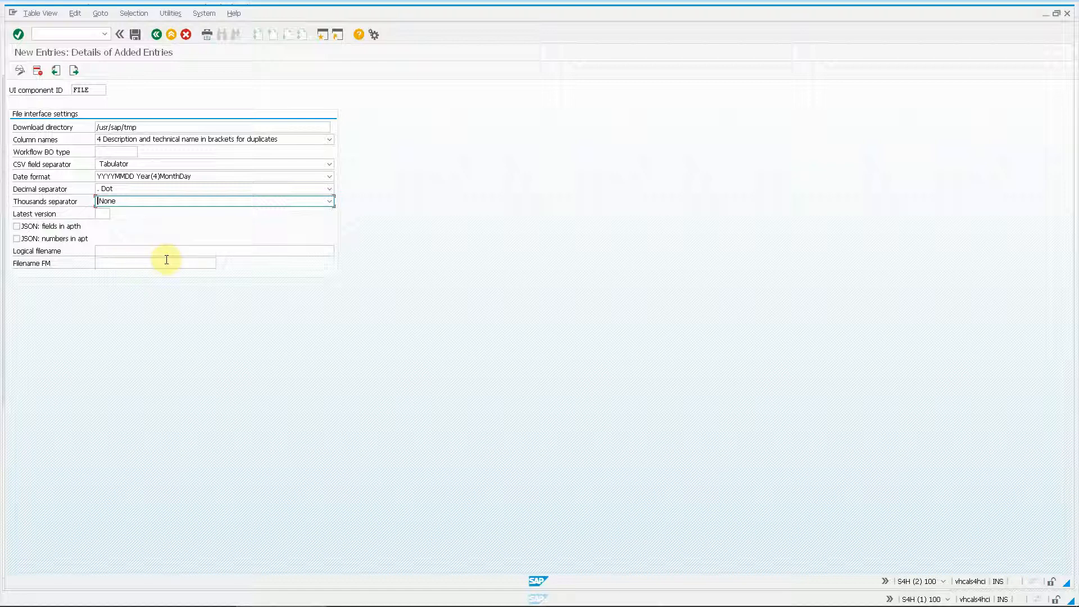
left_click(135, 35)
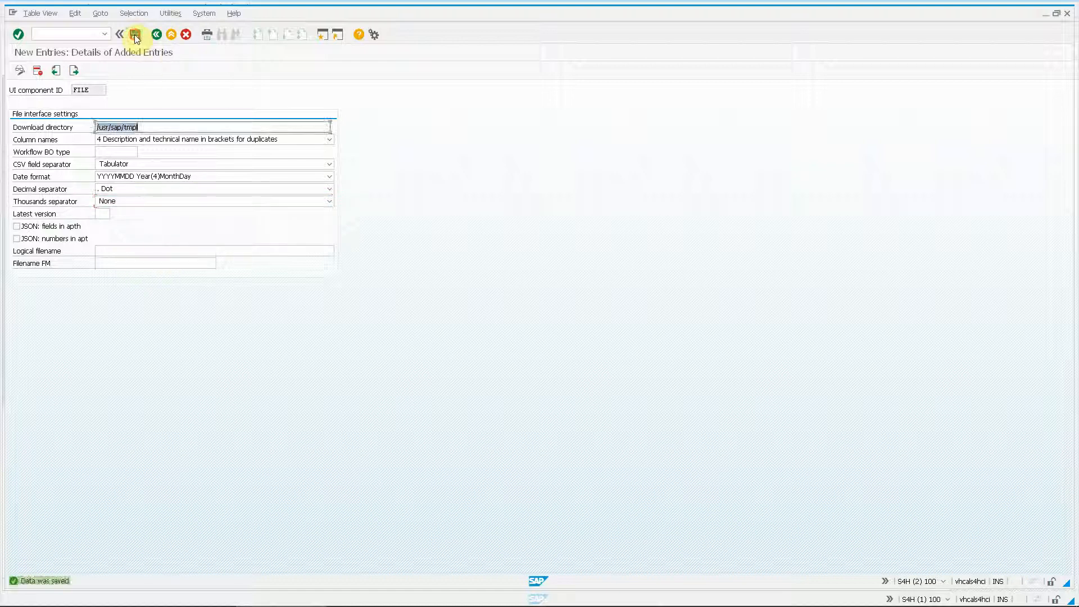
left_click(171, 35)
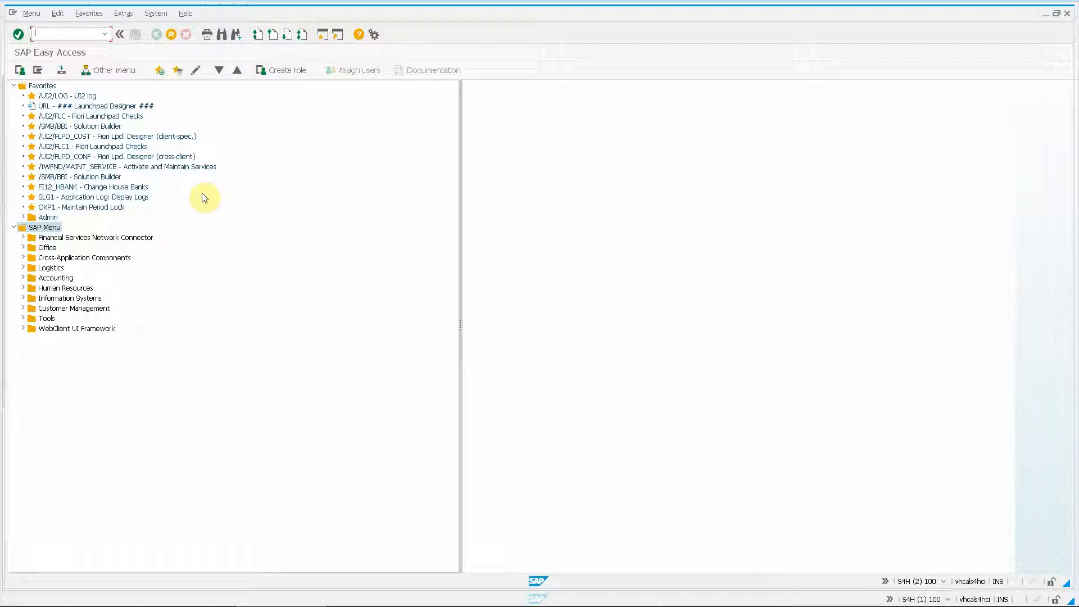
Open the Mass Data Extractor with /n/vdb/mde and set the table to ACDOCA and the target UI component ID to FILE.
left_click(95, 33)
type("/n")
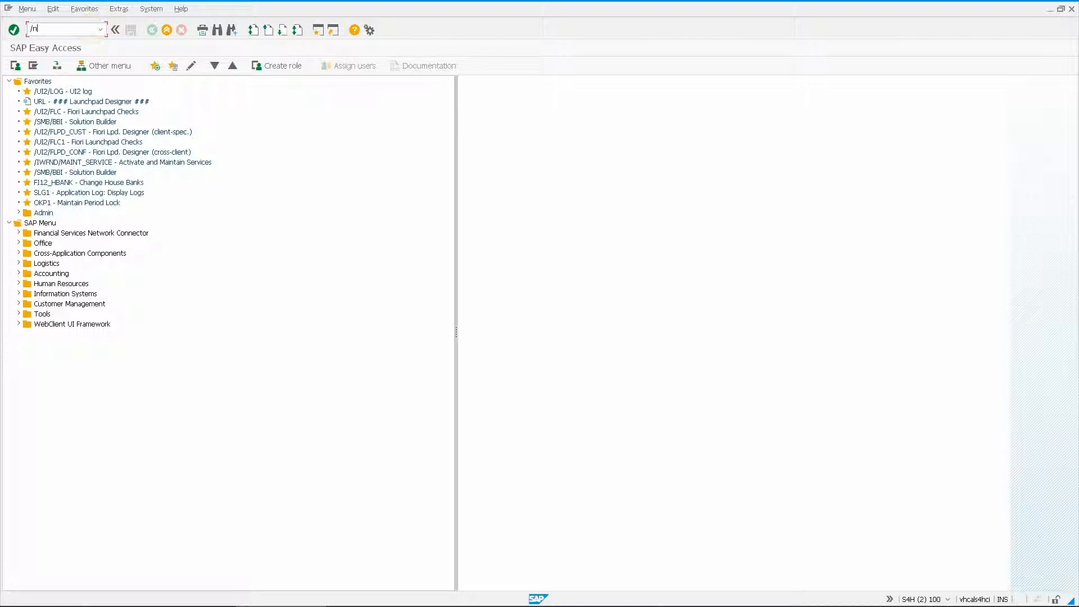
type("/vdb/mde")
key("Return")
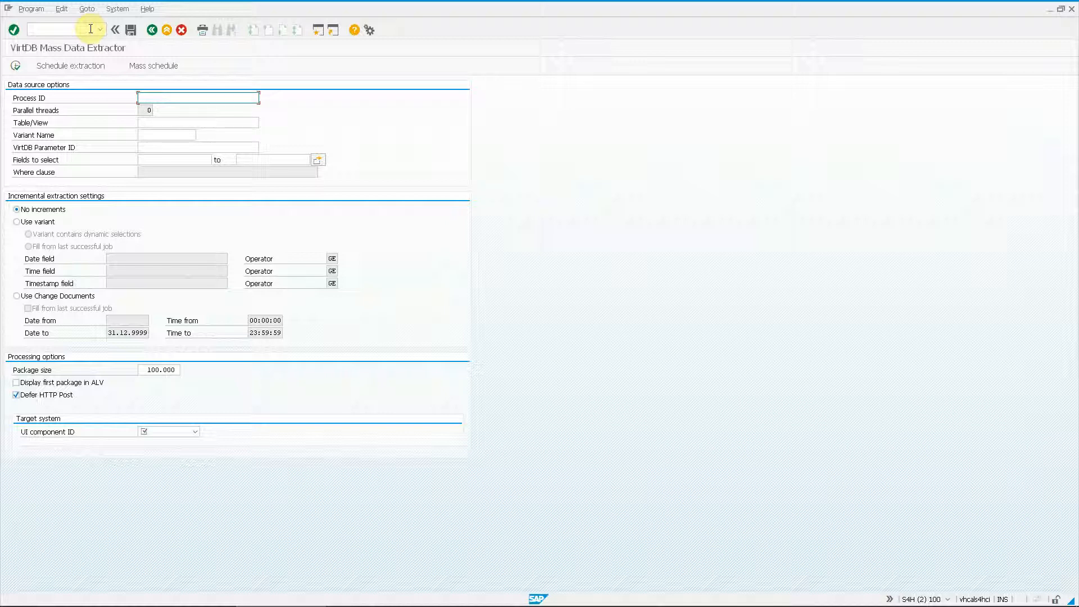
left_click(167, 122)
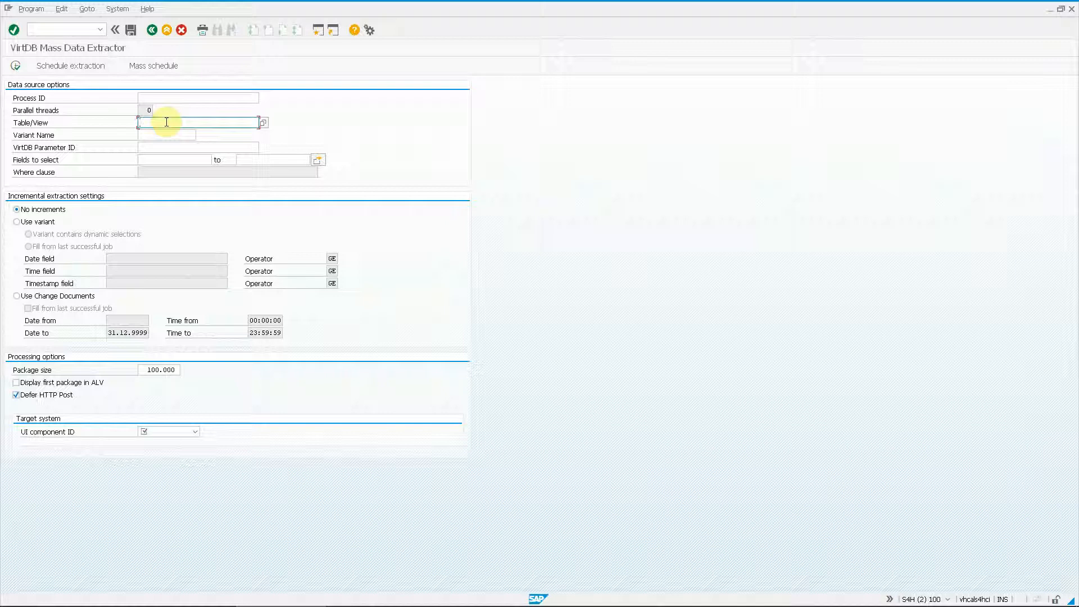
type("acdoca")
left_click(177, 433)
left_click(169, 441)
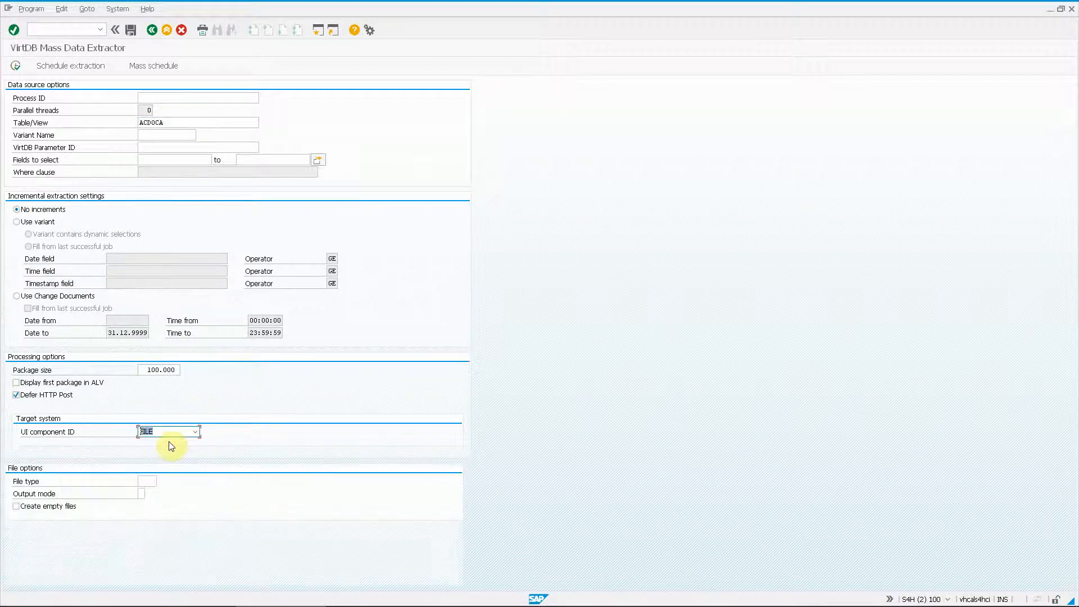
Set the extraction's file type to CSV and its output mode to 1, New file.
left_click(149, 481)
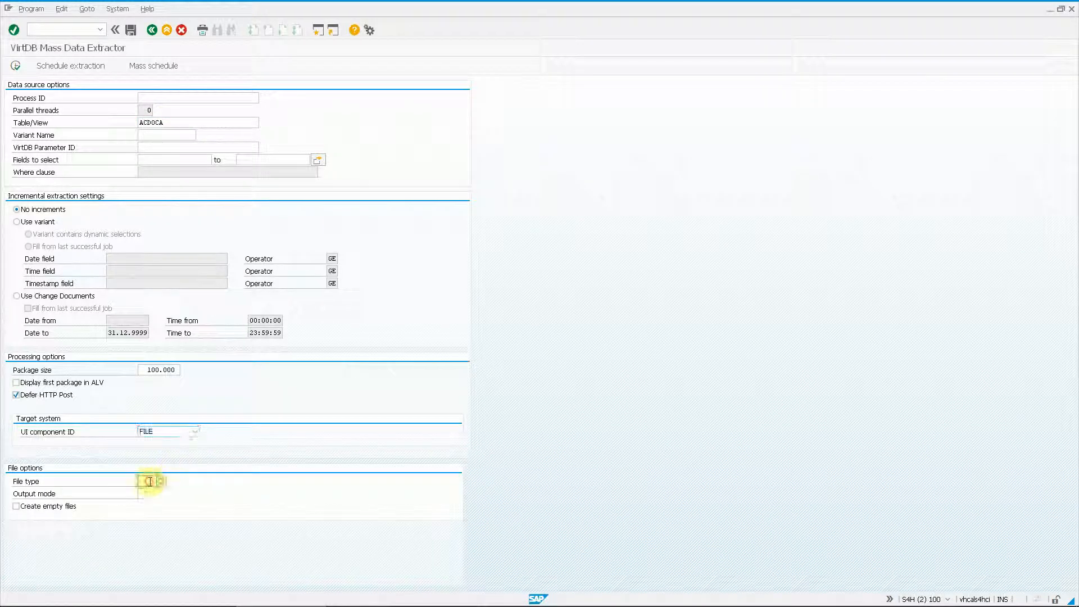
left_click(161, 482)
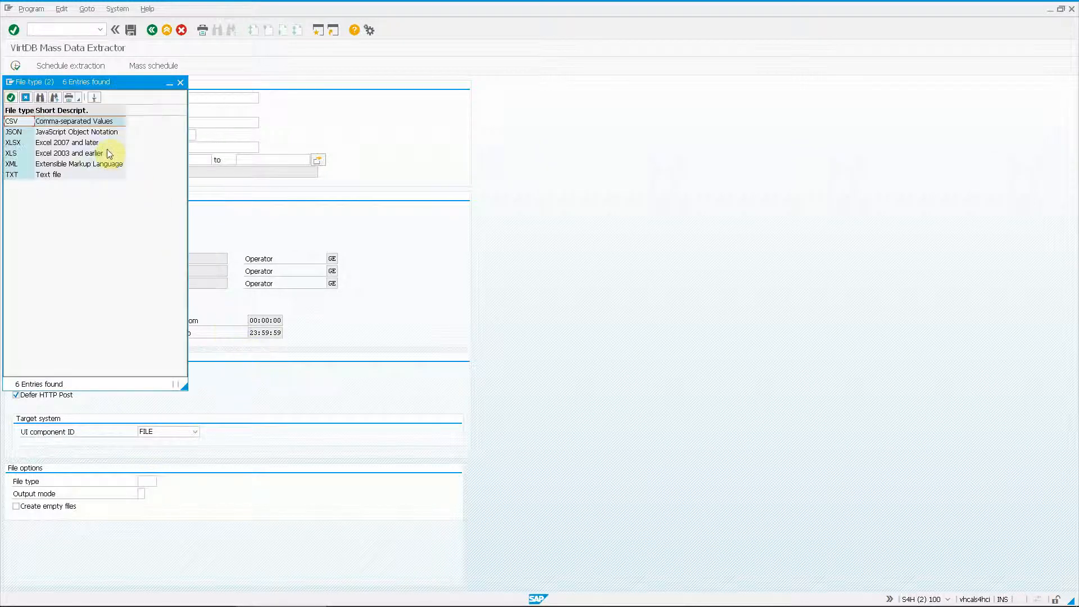
left_click(76, 122)
left_click(141, 493)
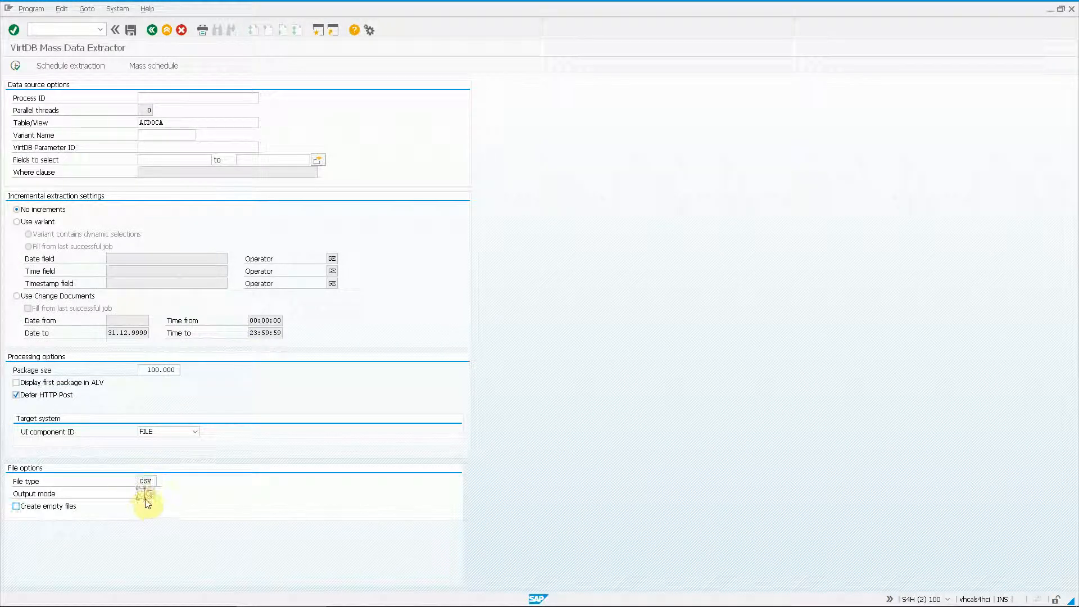
left_click(147, 496)
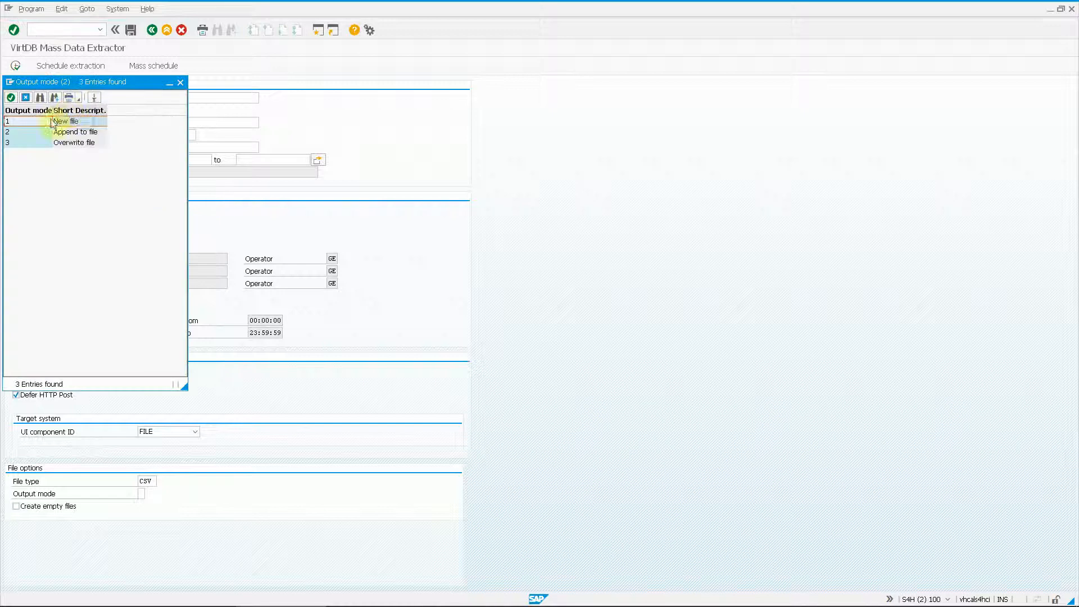
double_click(33, 120)
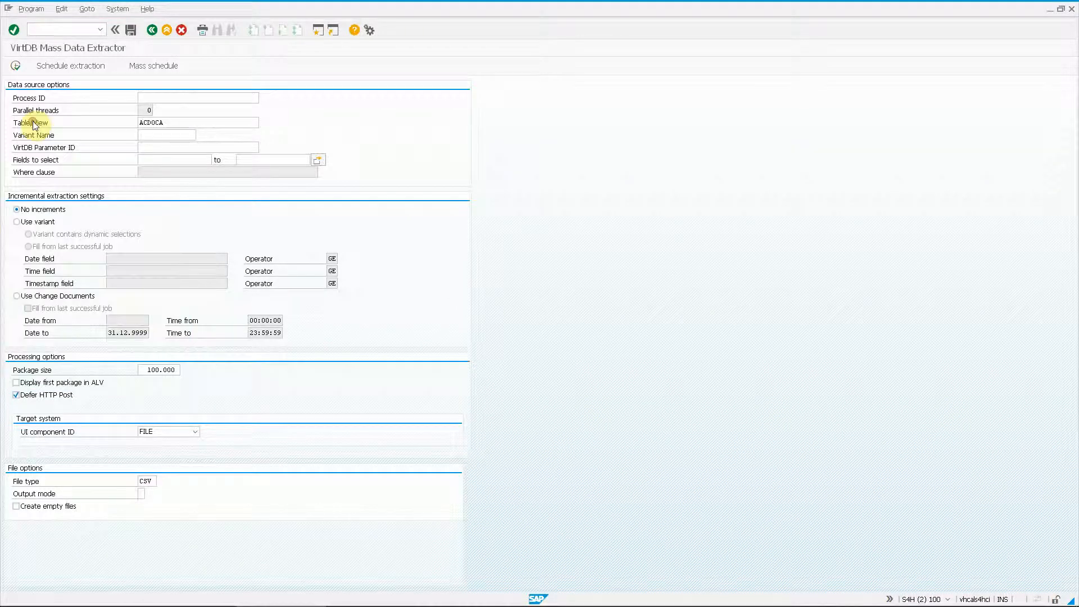
Save the extraction settings as variant CSV_TEST with the description "ACDOCA export".
left_click(133, 29)
type("CSV")
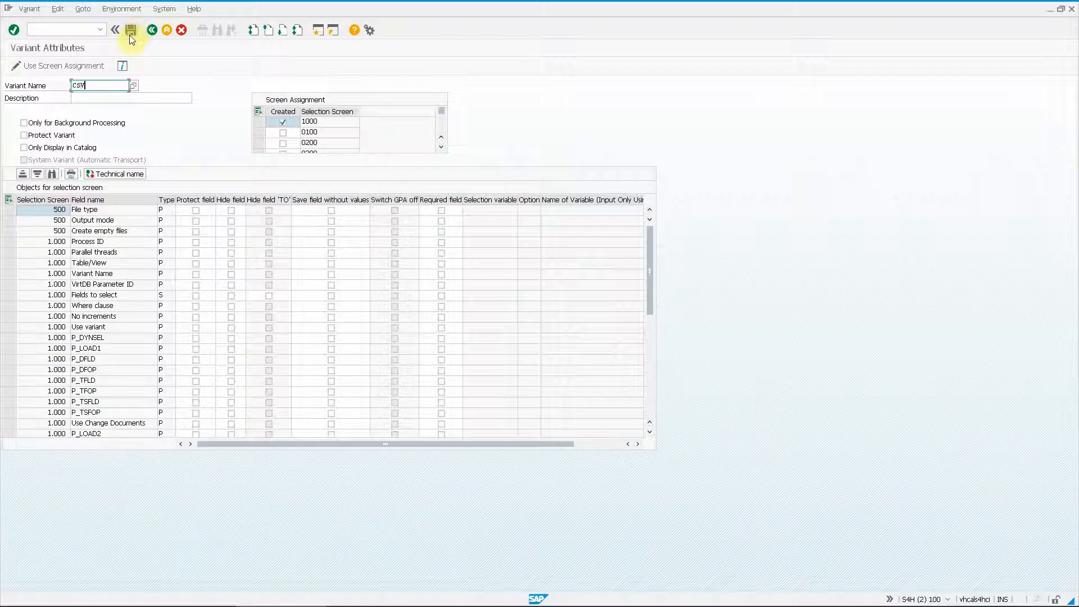
type("_TEST")
key("Tab")
type("A")
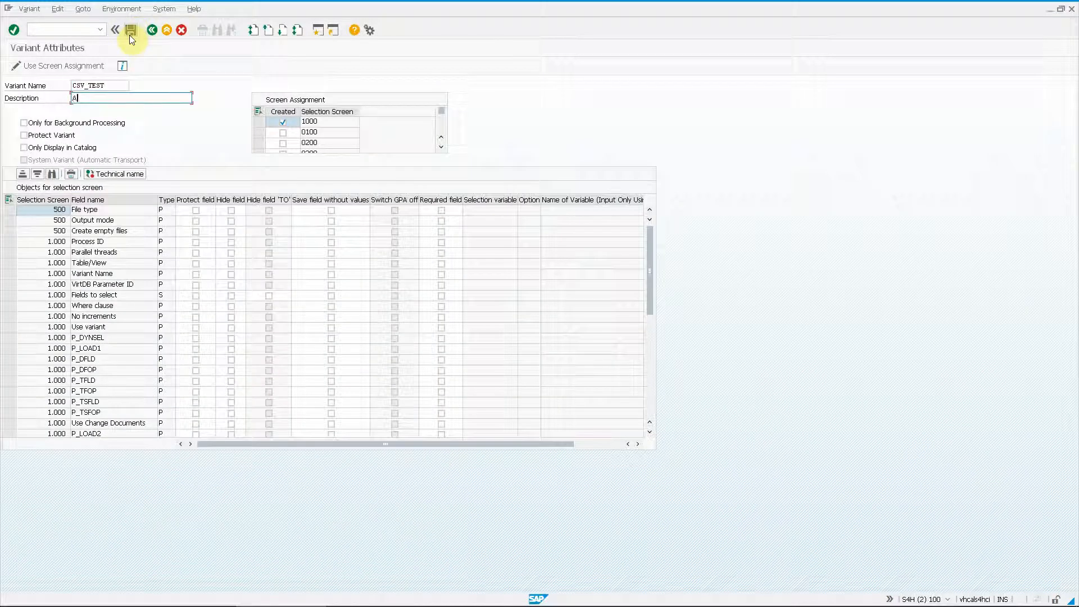
type("CDOCA export")
left_click(131, 31)
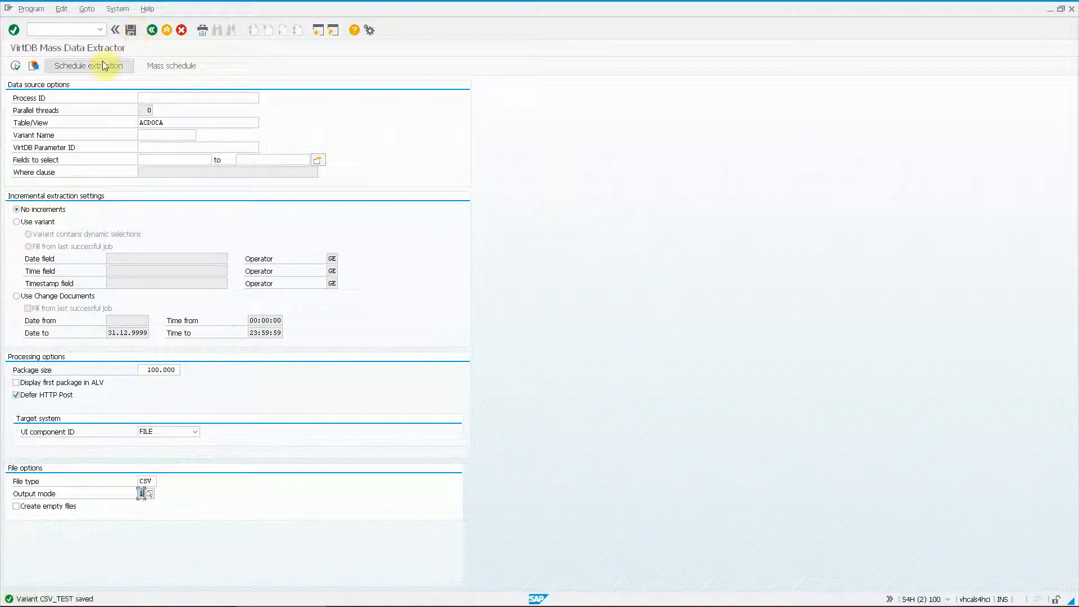
Start scheduling the extraction as a background job and name the job ZACDOCA_EXTRACT_CSV.
left_click(97, 65)
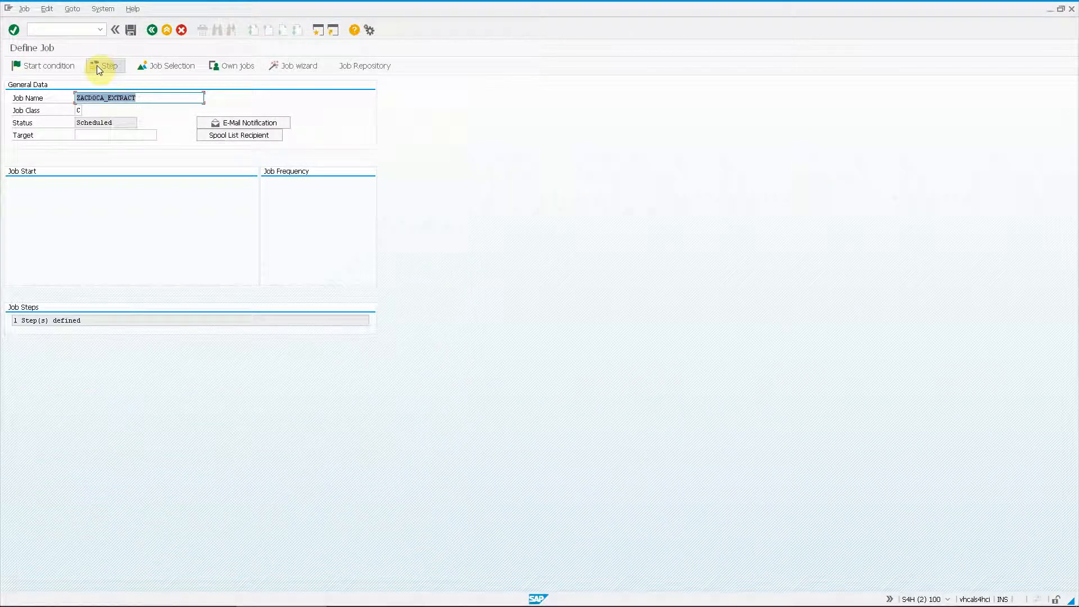
left_click(97, 66)
type("_CSV")
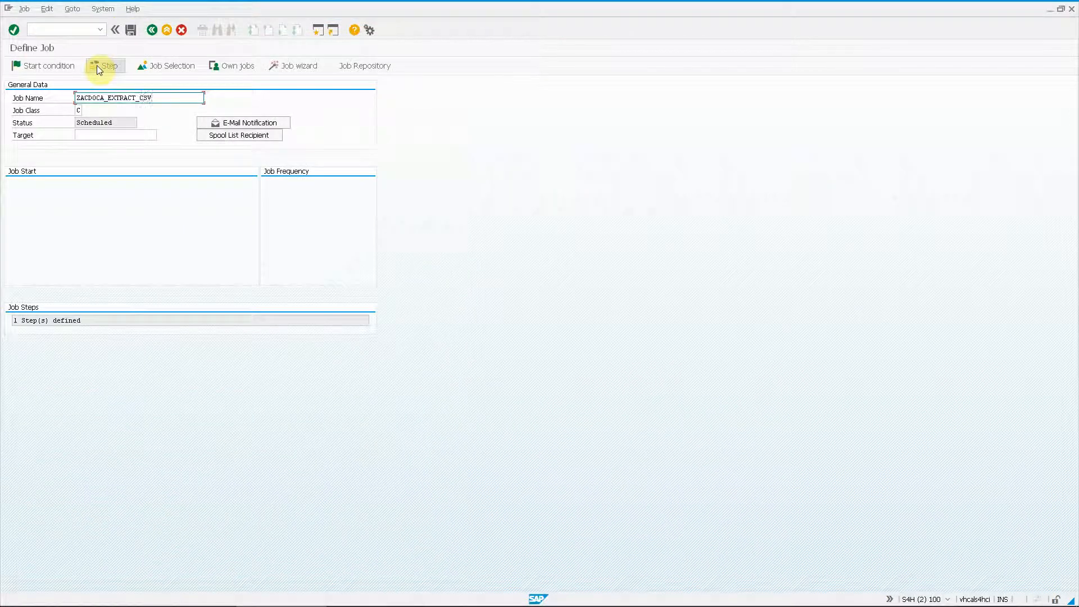
Set the ZACDOCA_EXTRACT_CSV job to start immediately, save it, and leave the Mass Data Extractor.
left_click(61, 69)
left_click(36, 116)
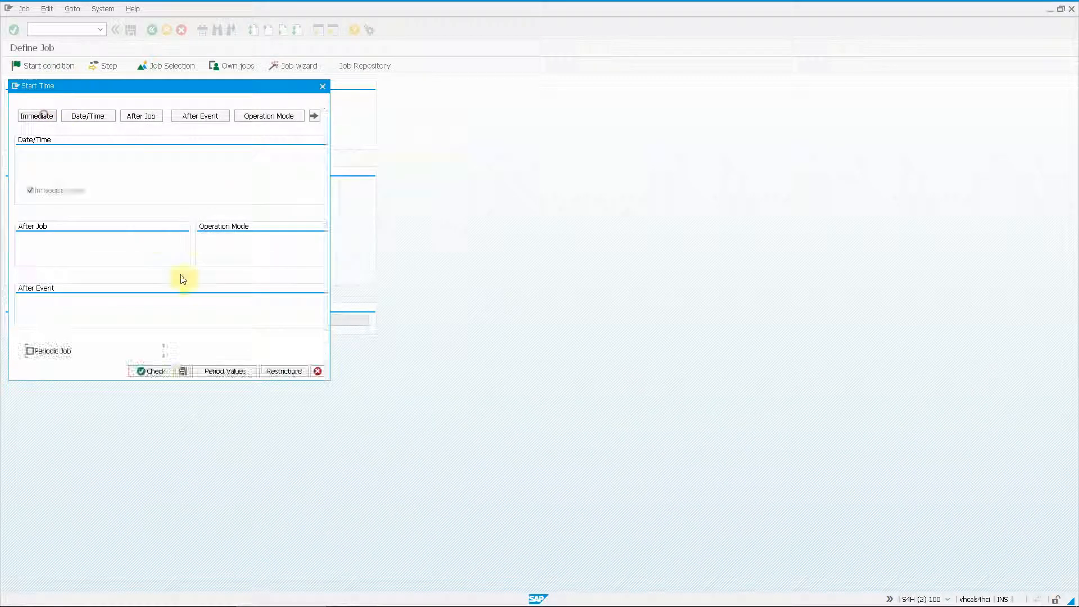
left_click(185, 371)
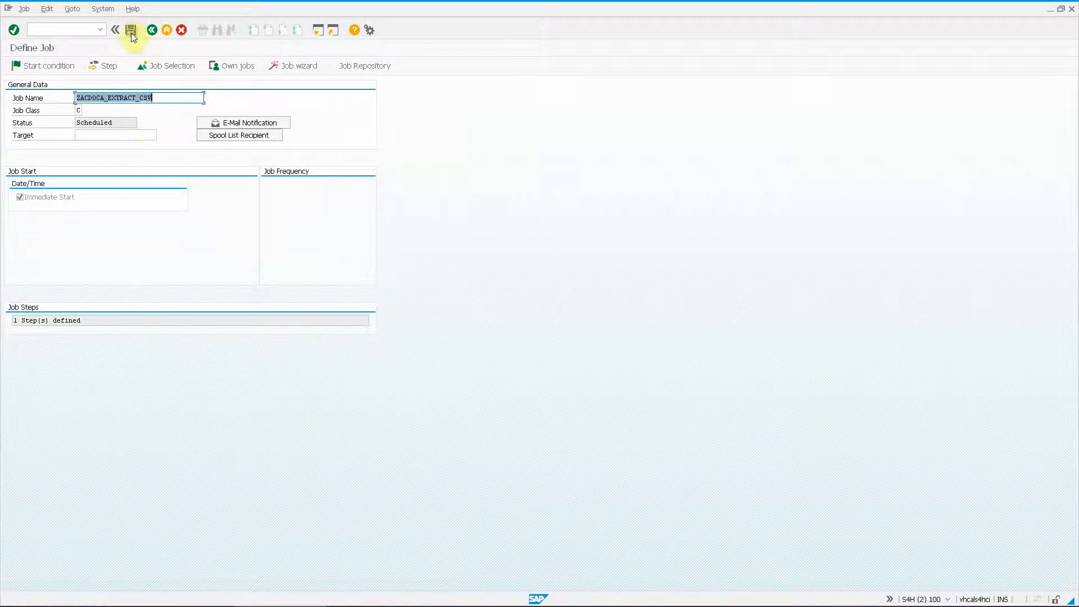
left_click(131, 30)
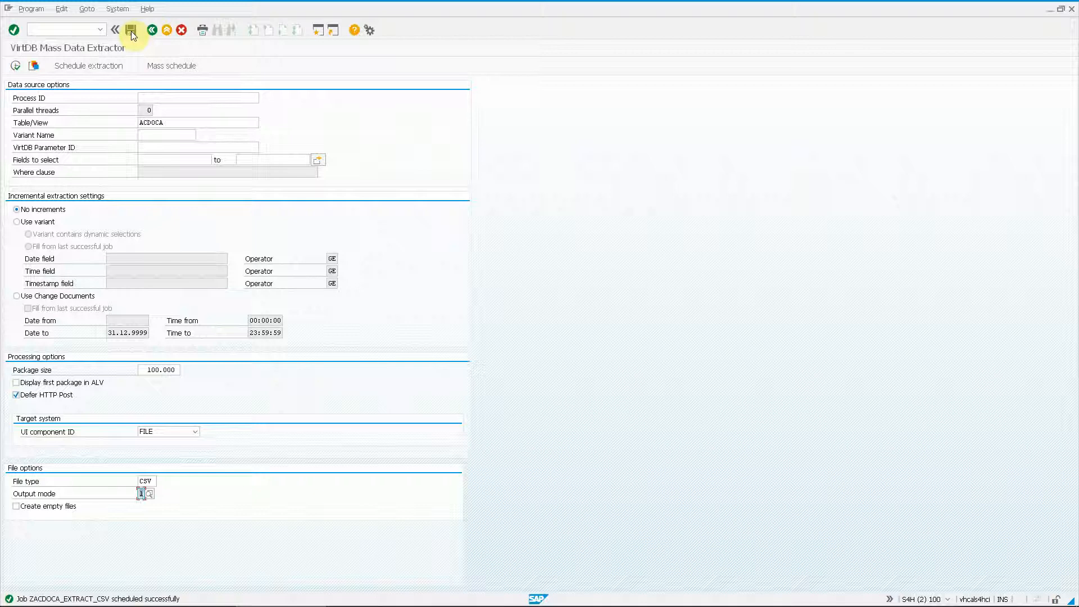
key("F3")
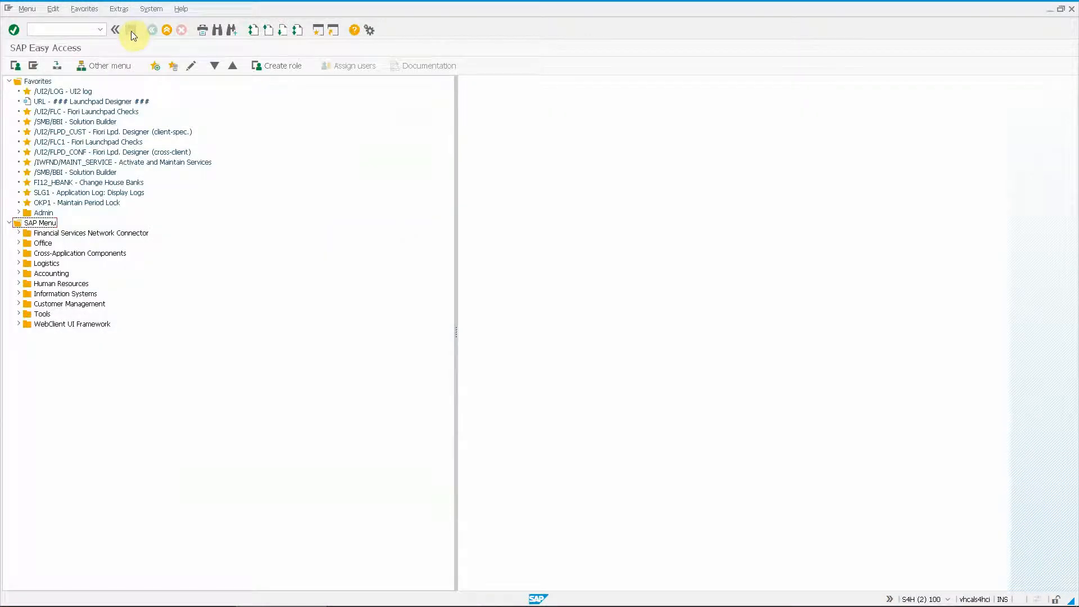
Open transaction SM37 and list jobs named z* with the scheduled status also included.
left_click(74, 28)
type("sm37")
key("Return")
type("z")
key("Tab")
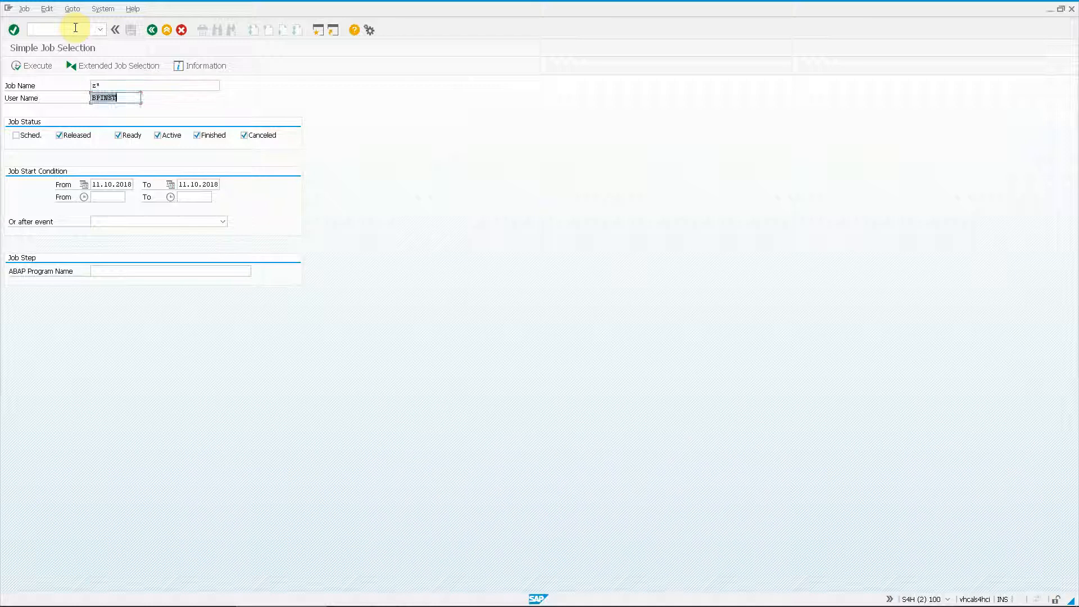
key("Tab")
key("space")
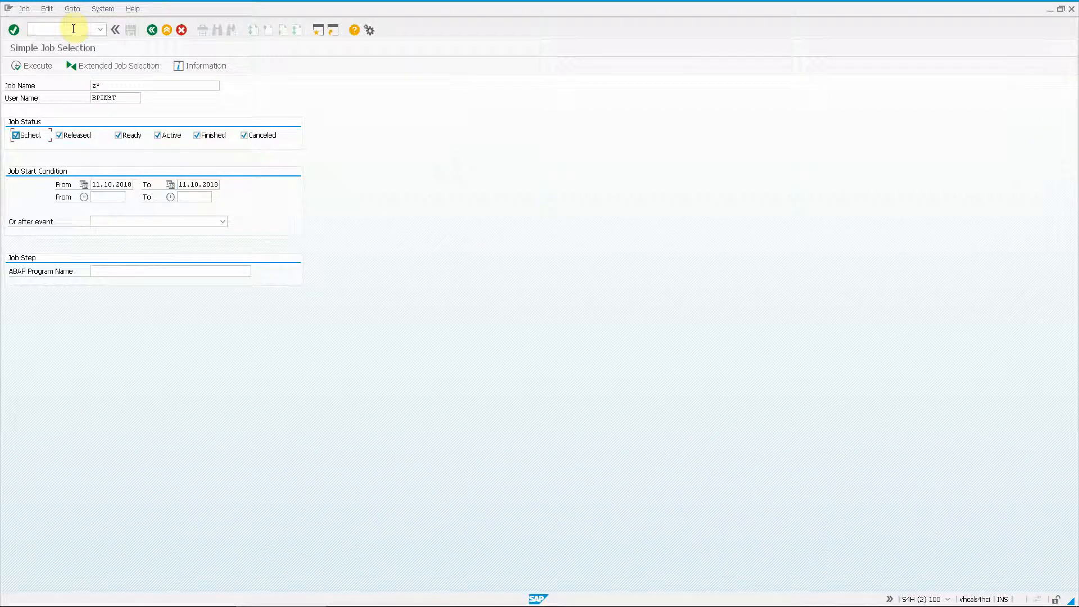
left_click(35, 65)
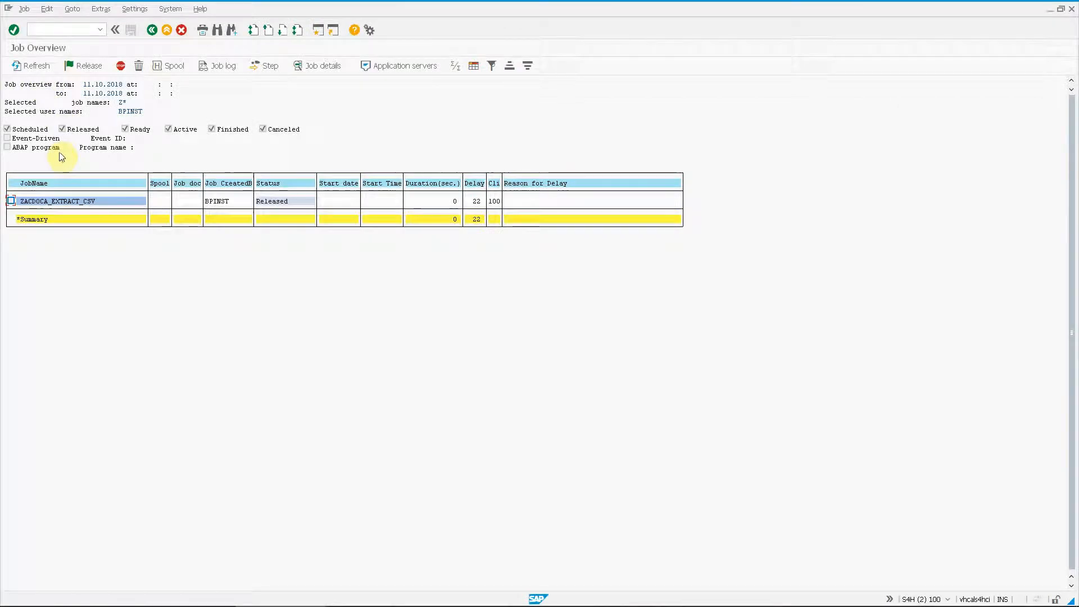
Refresh the status of job ZACDOCA_EXTRACT_CSV until it completes, and view its job log.
left_click(33, 66)
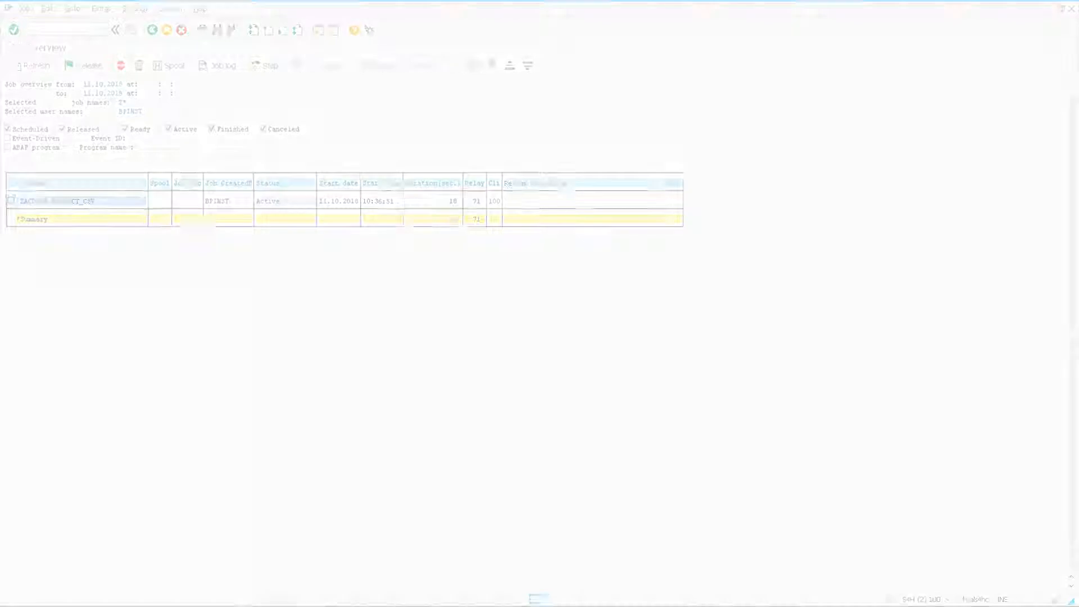
left_click(38, 67)
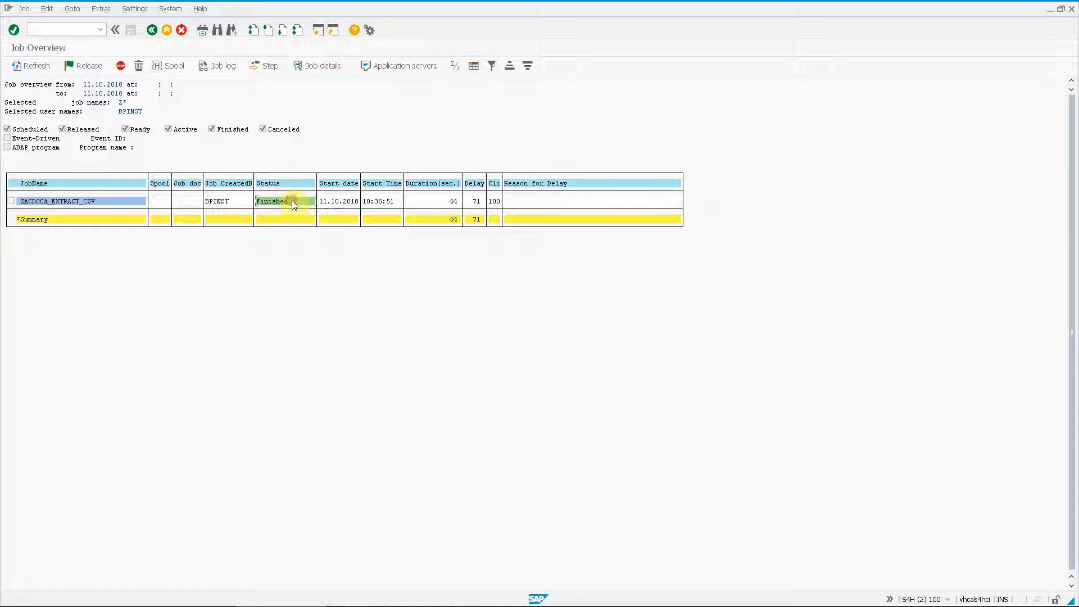
left_click(223, 66)
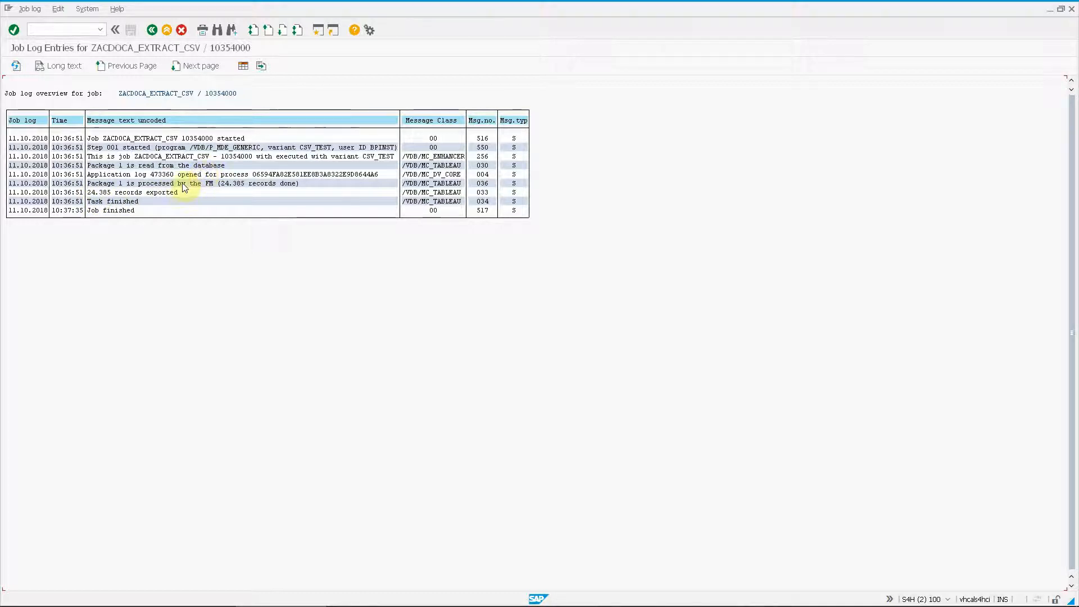
List the SAP directories in a new session, open /usr/sap/tmp, and view the extraction's _m.csv file.
left_click(318, 30)
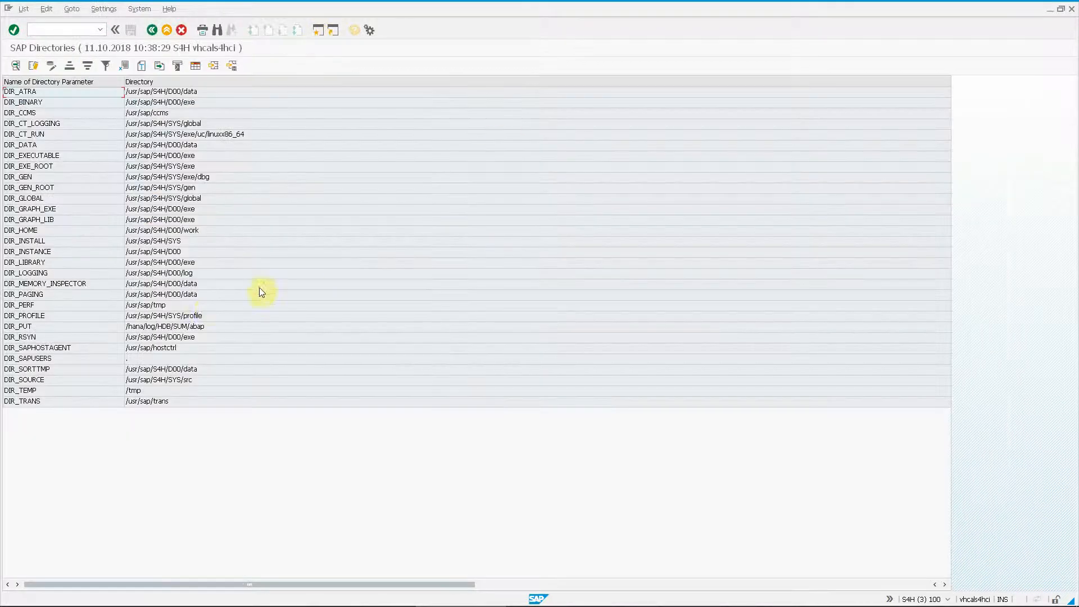
double_click(185, 306)
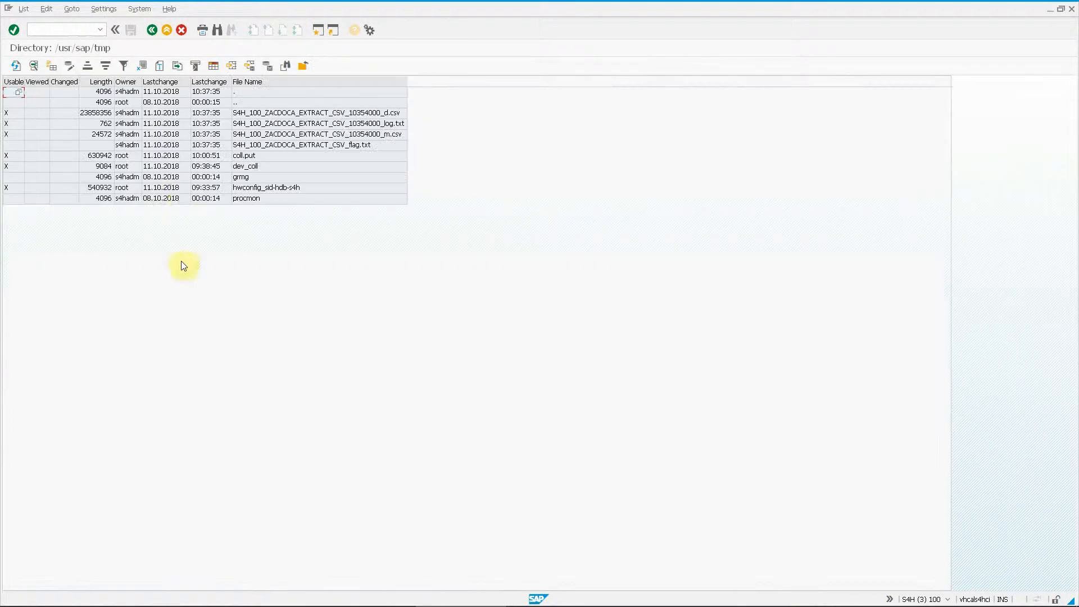
double_click(389, 135)
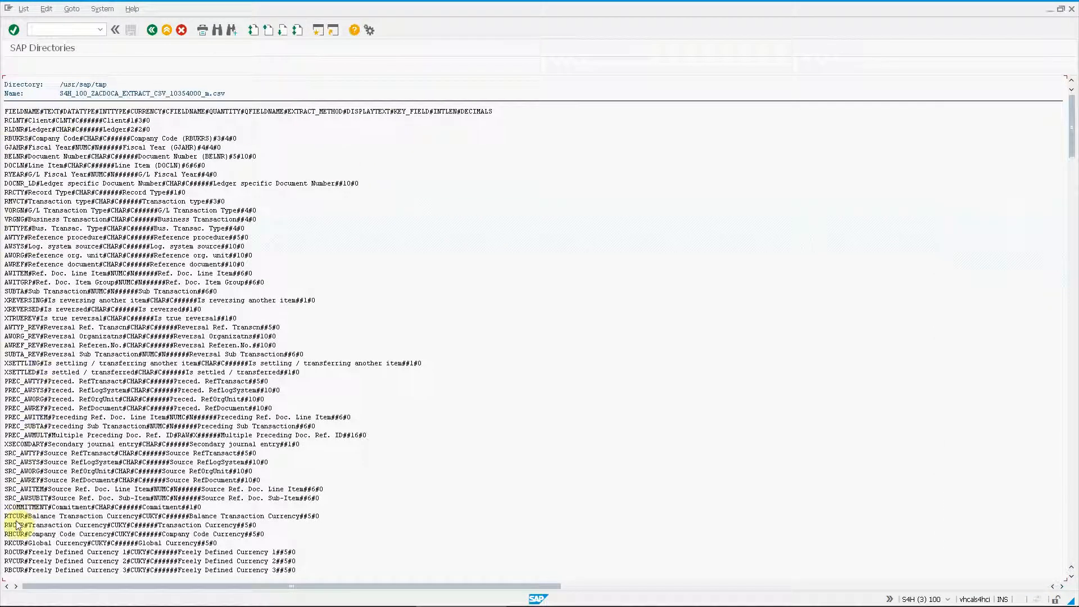
left_click(152, 30)
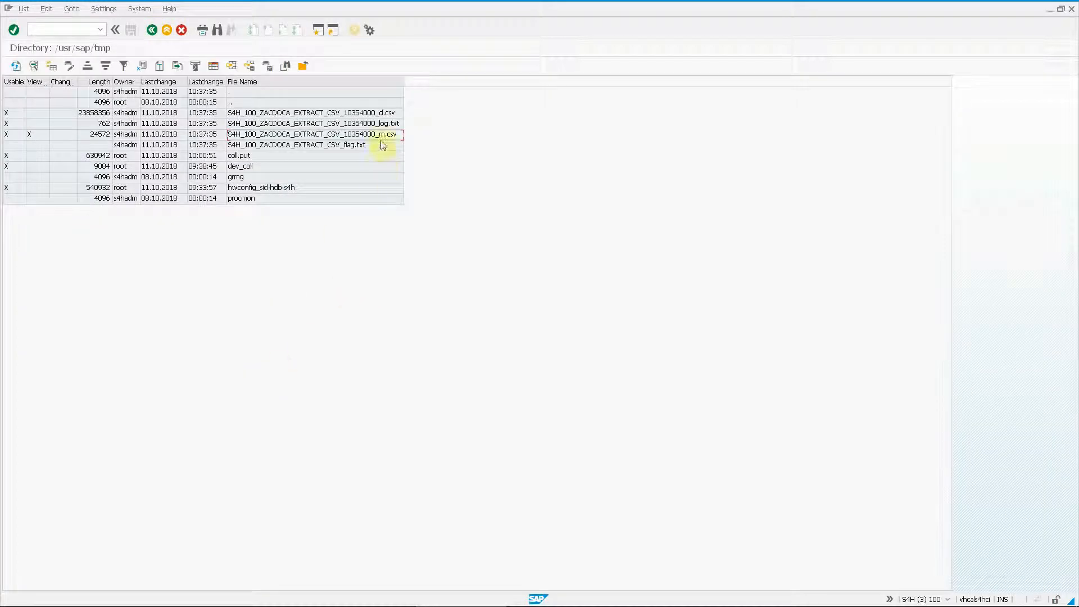
View the extraction's _log.txt file and its _d.csv data file in /usr/sap/tmp, returning to the directory list after each.
double_click(382, 124)
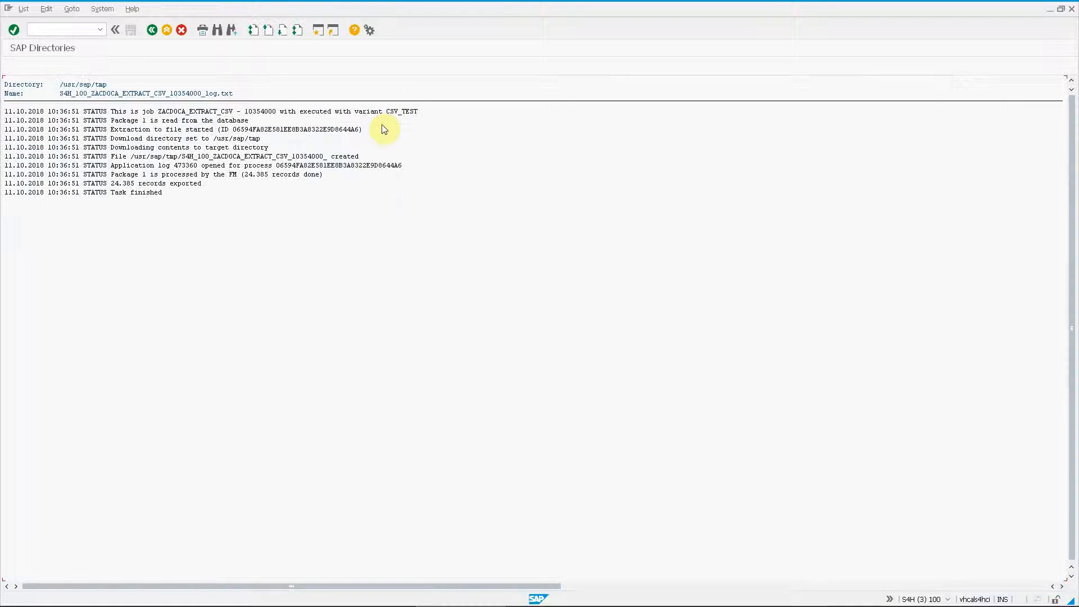
left_click(153, 31)
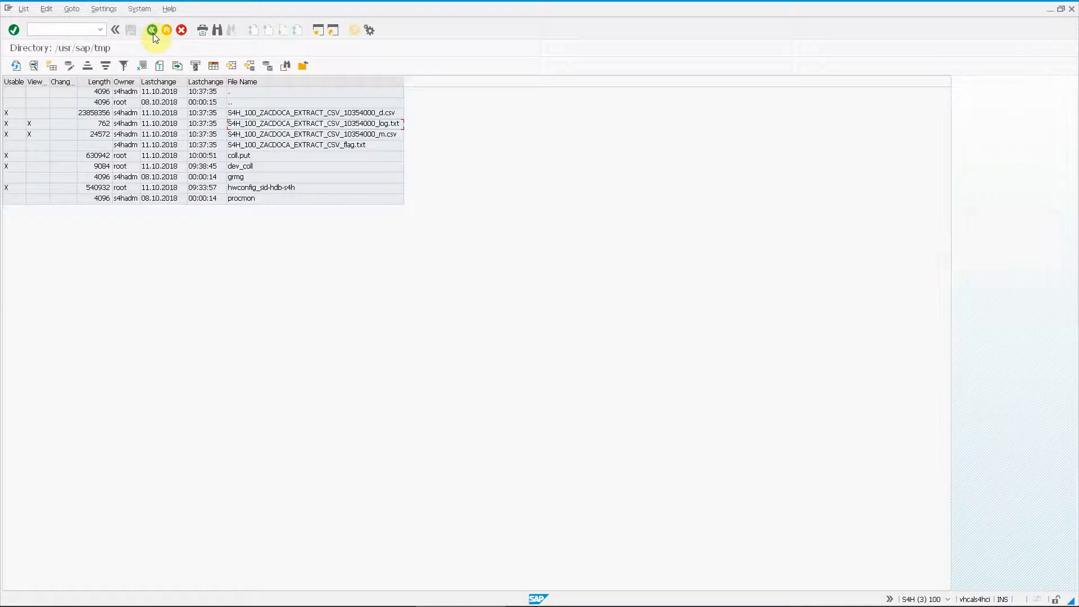
left_click(346, 145)
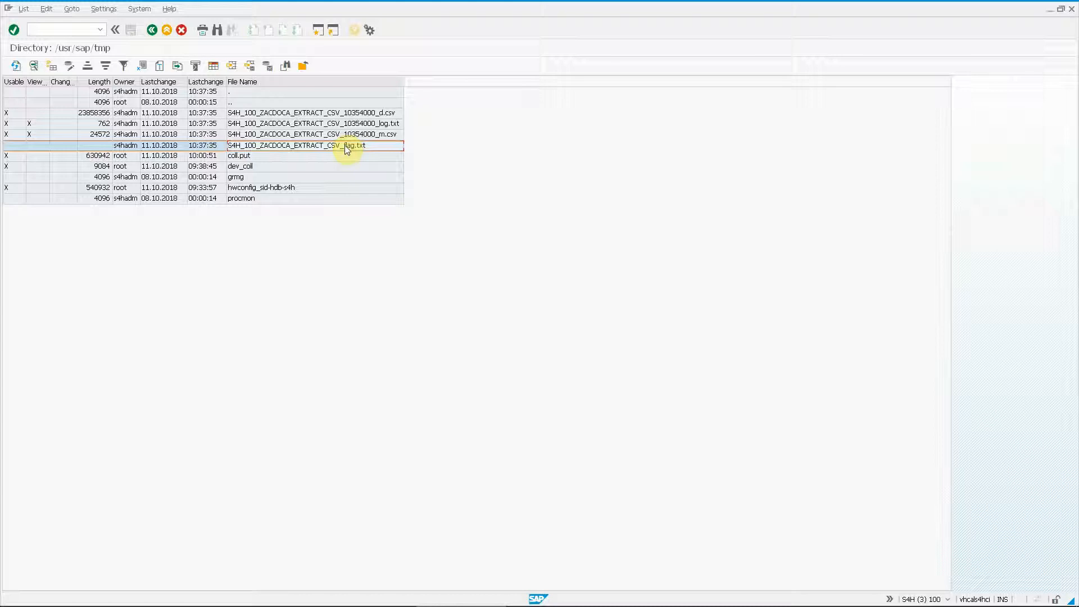
left_click(344, 113)
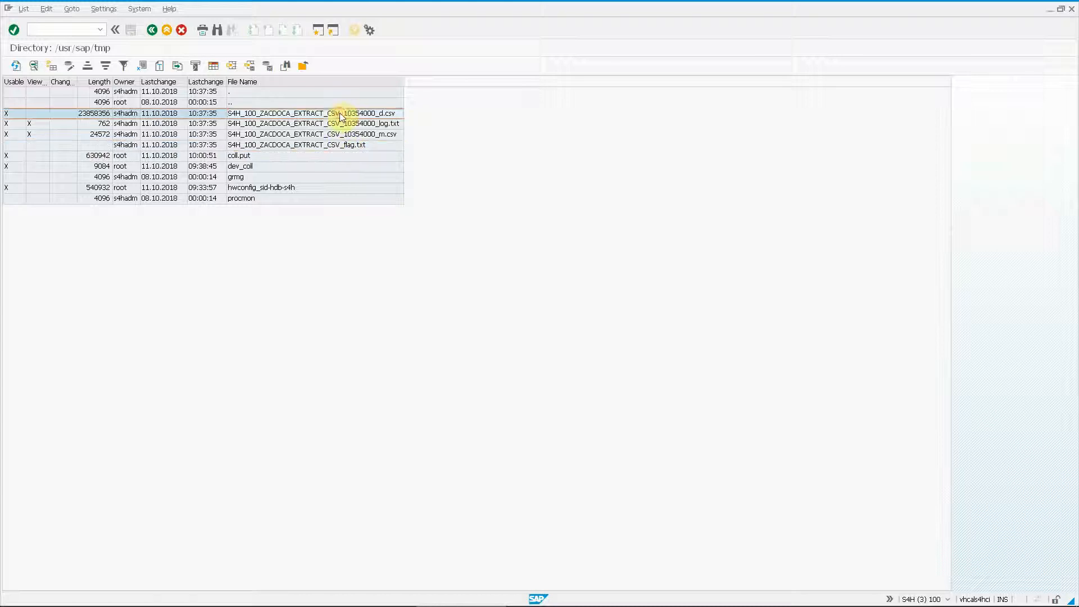
double_click(343, 115)
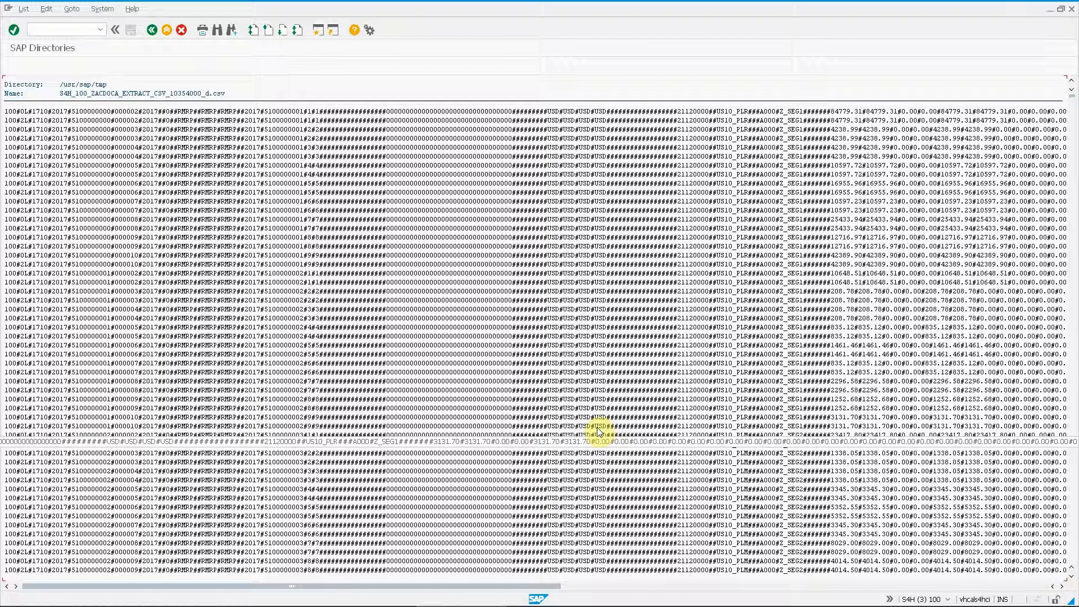
left_click(153, 30)
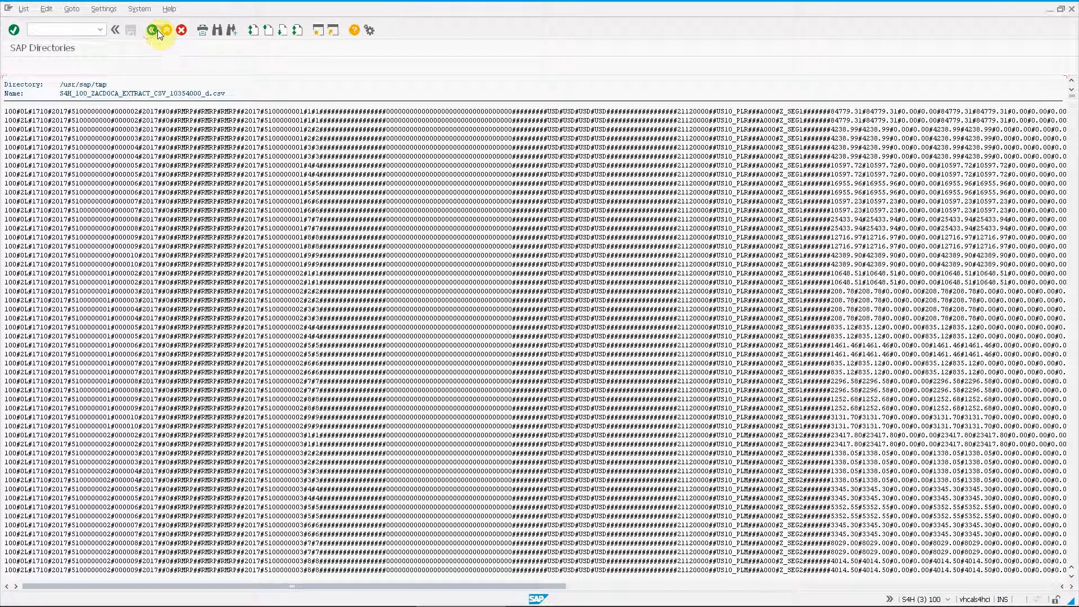